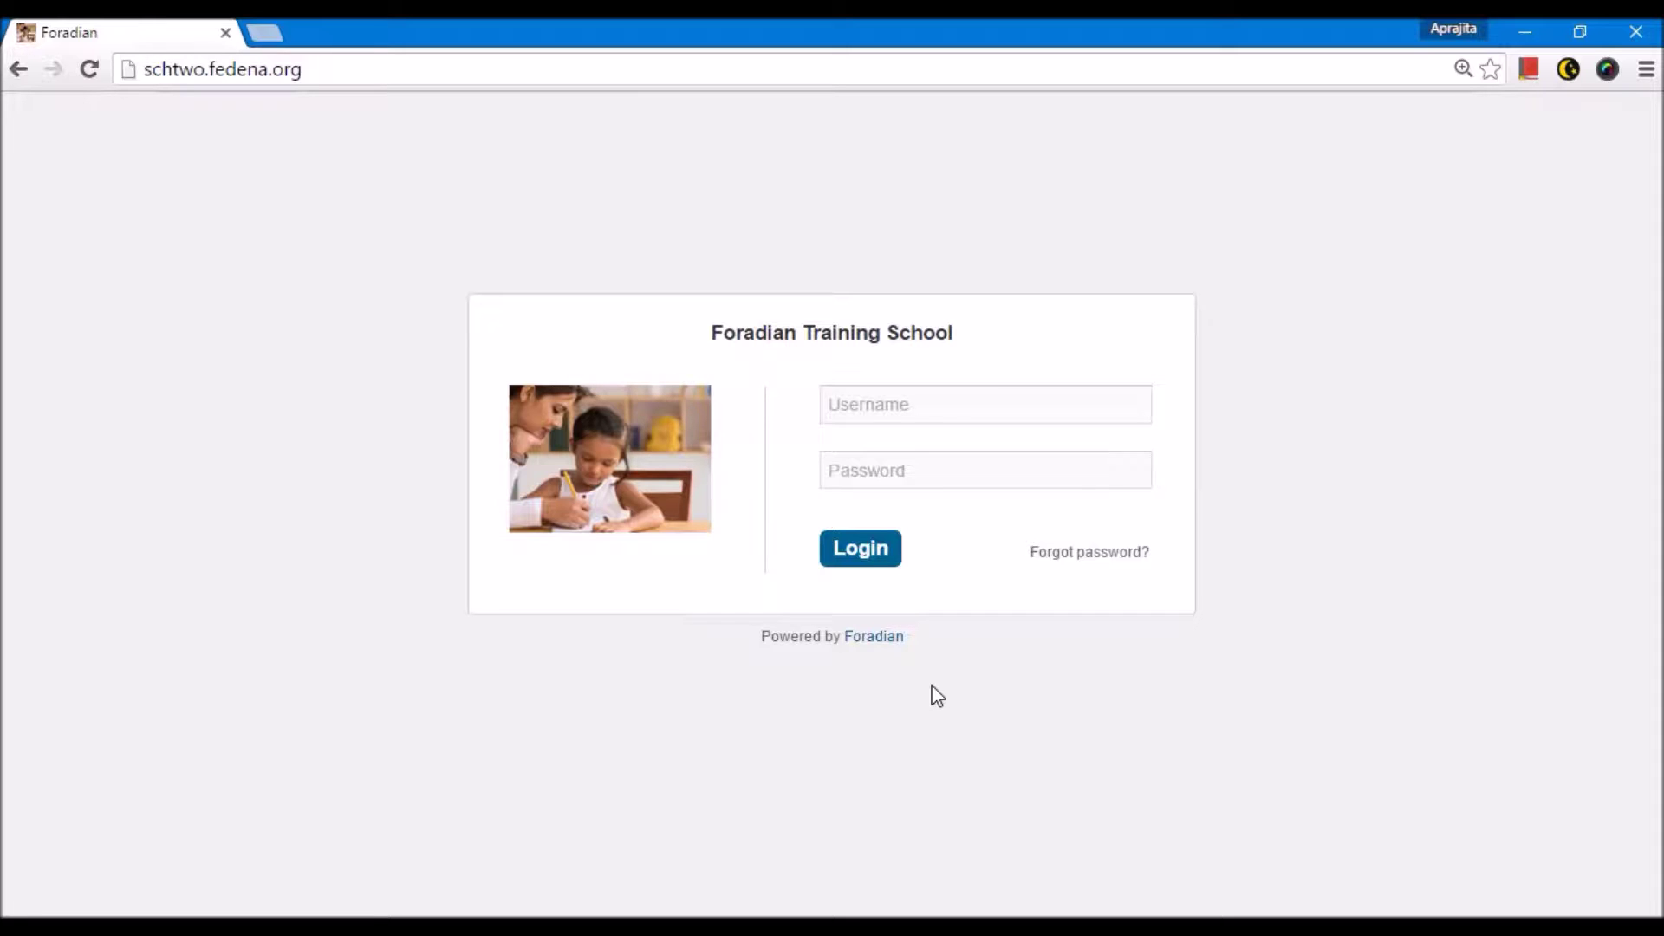
Step: Log in to Foradian Training School with the admin username and password
{"action": "left_click", "coordinate": [882, 404]}
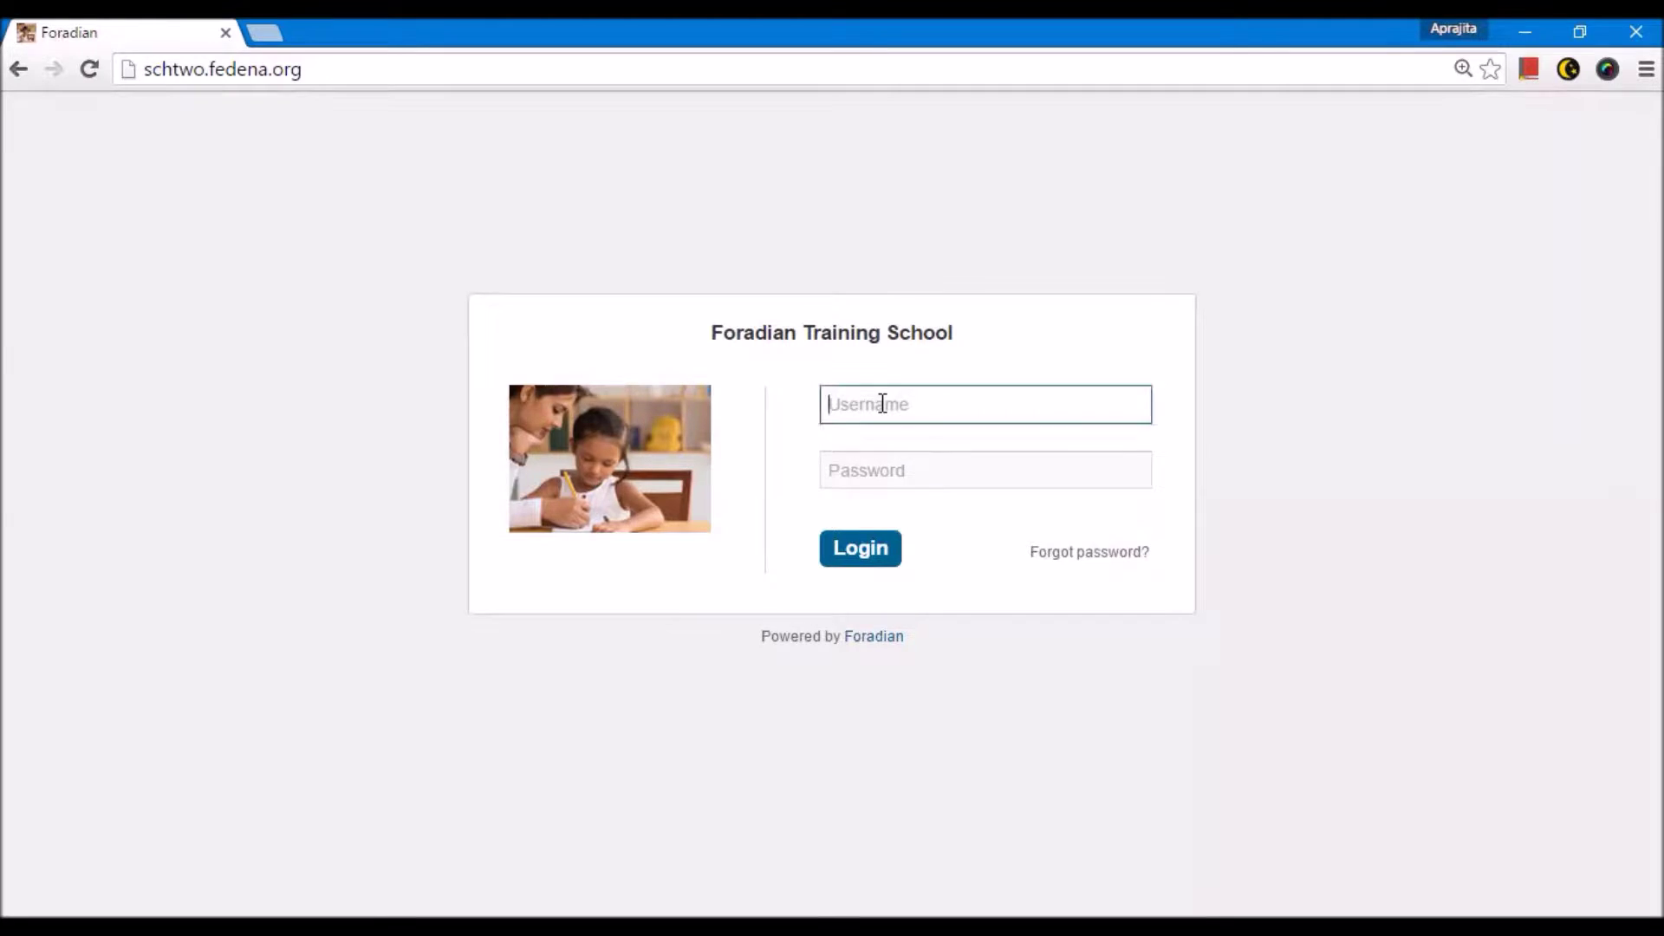
{"action": "key", "text": "Tab"}
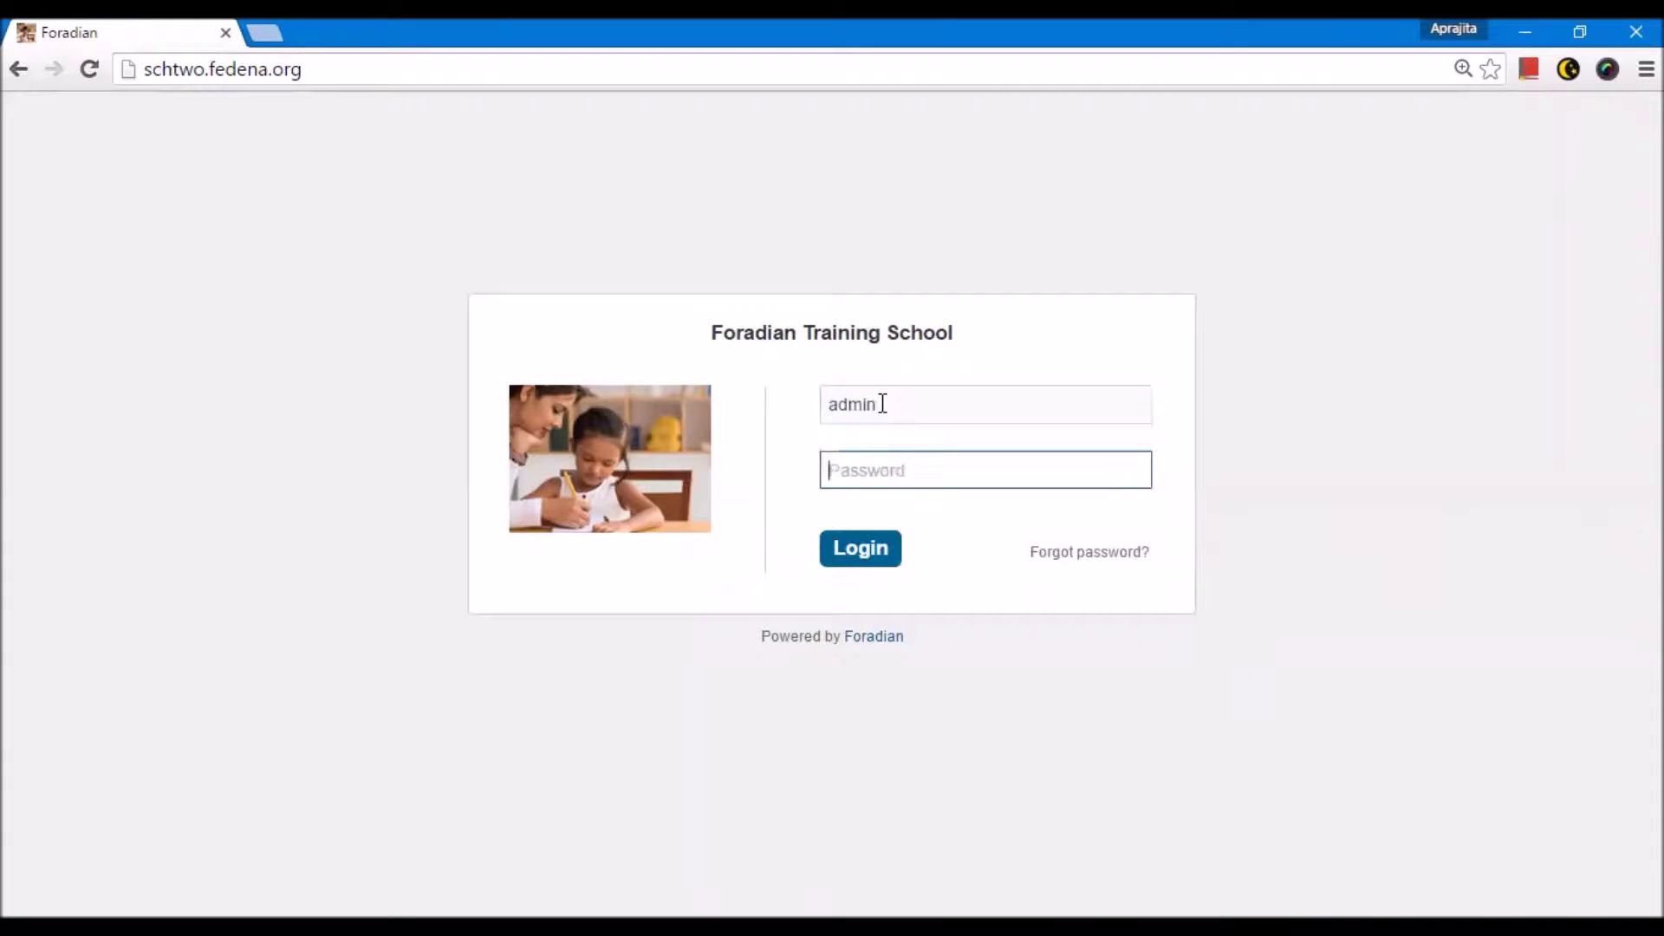
{"action": "key", "text": "Return"}
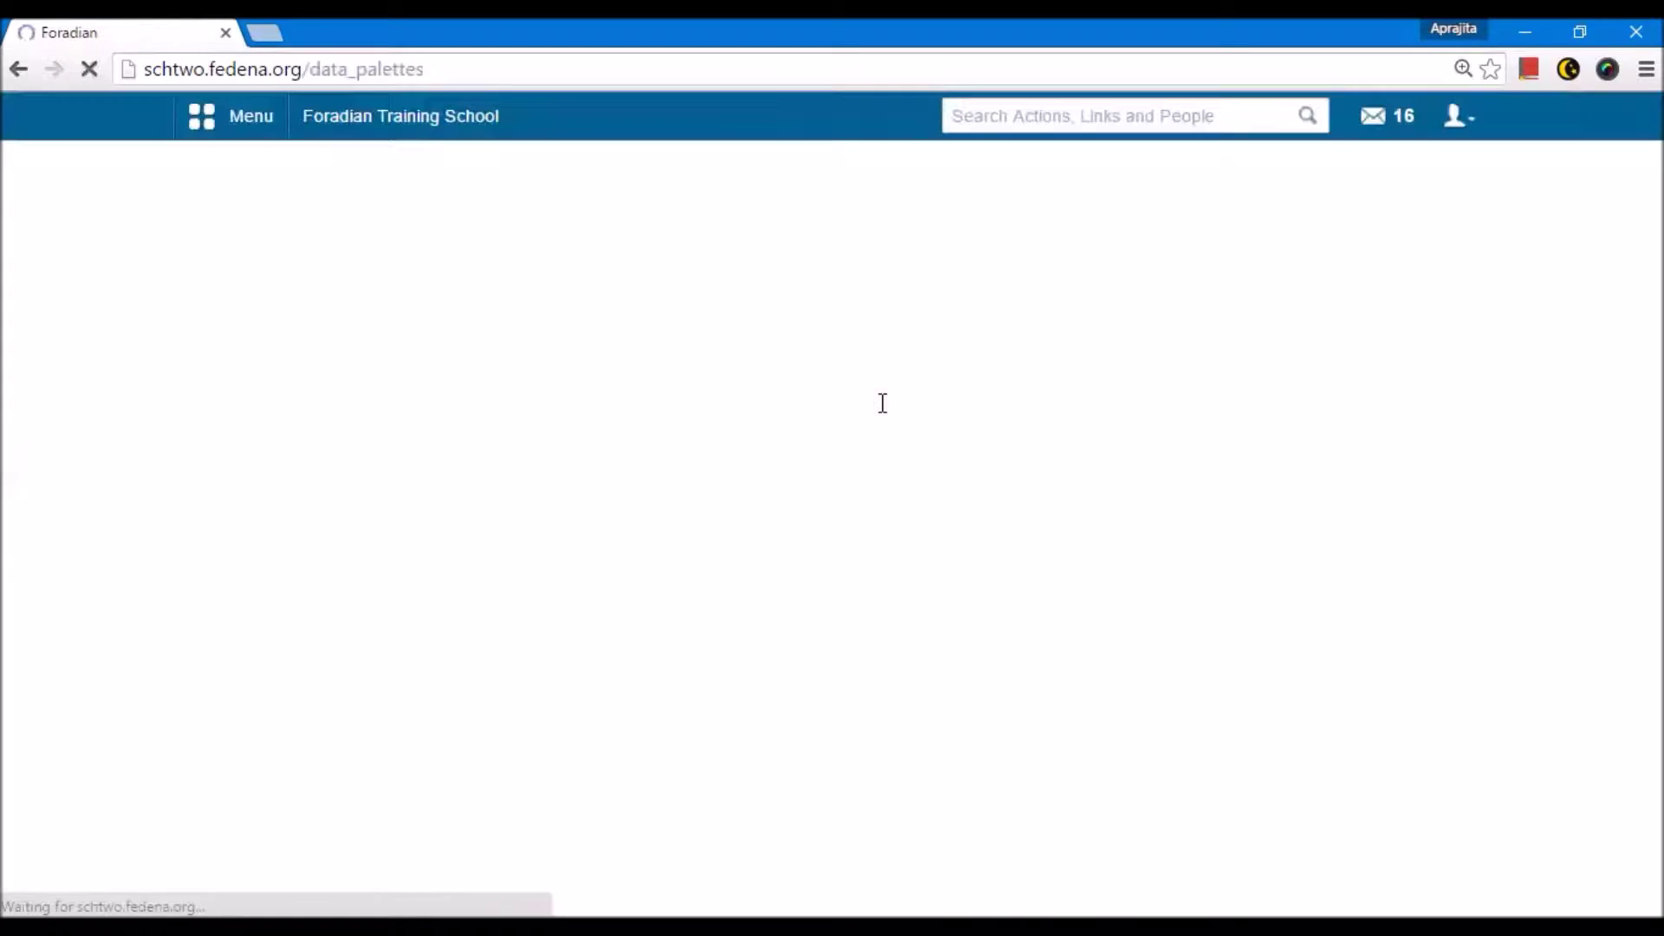
Step: Open Administration > User and search for the employee by their username
{"action": "left_click", "coordinate": [230, 137]}
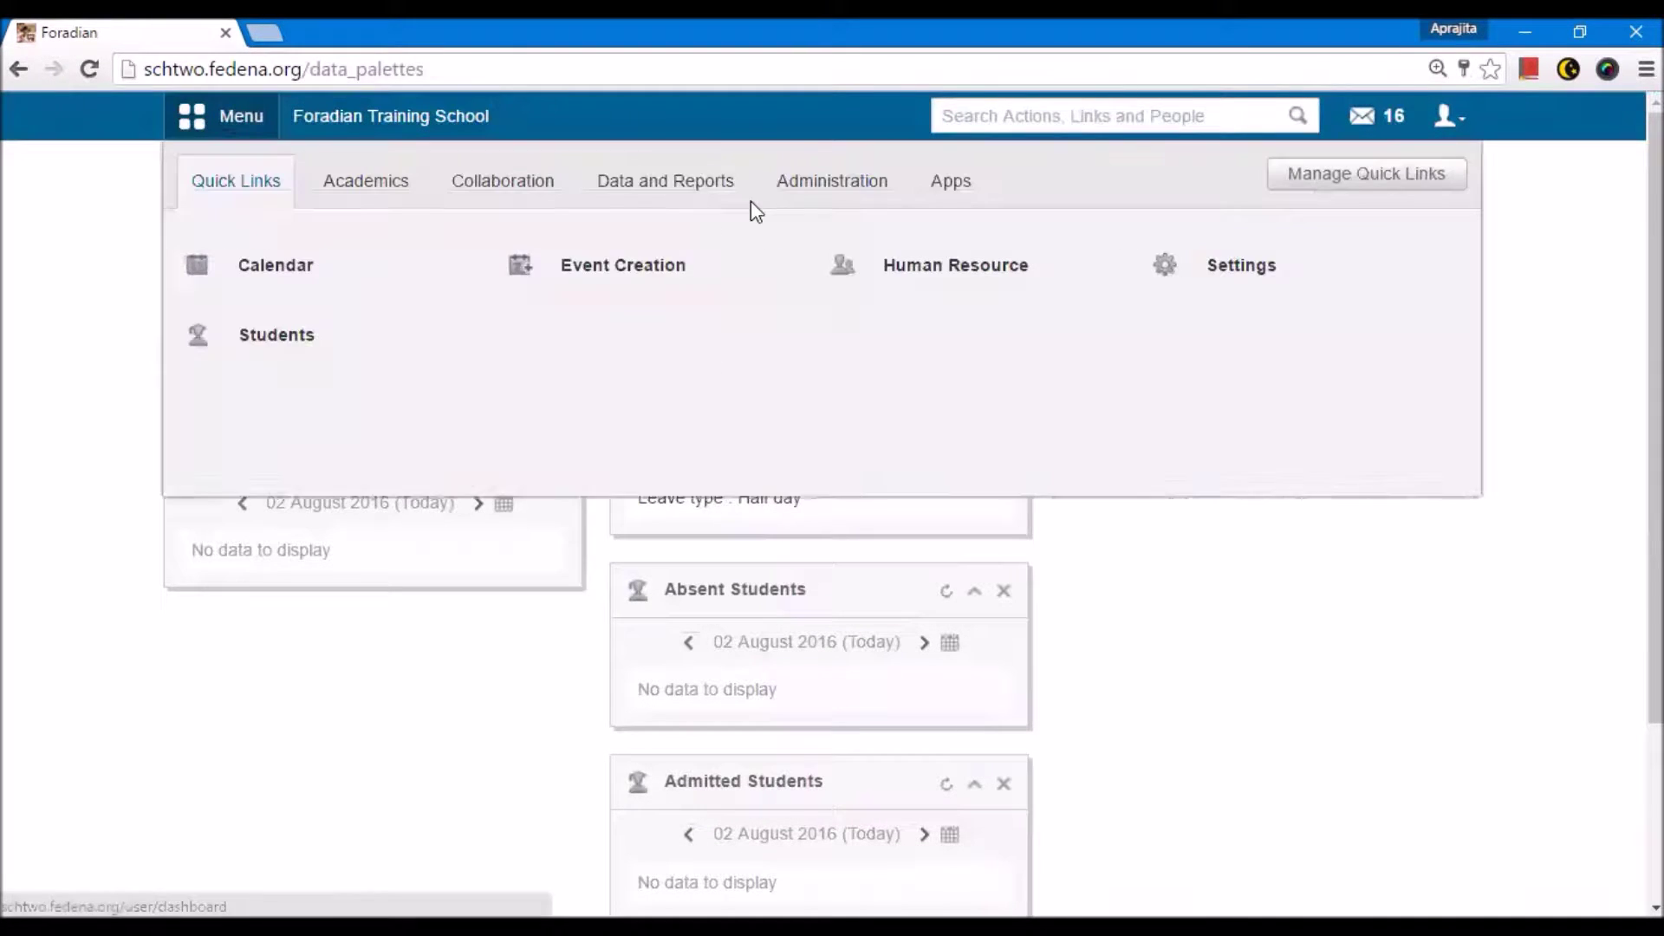
{"action": "left_click", "coordinate": [803, 202]}
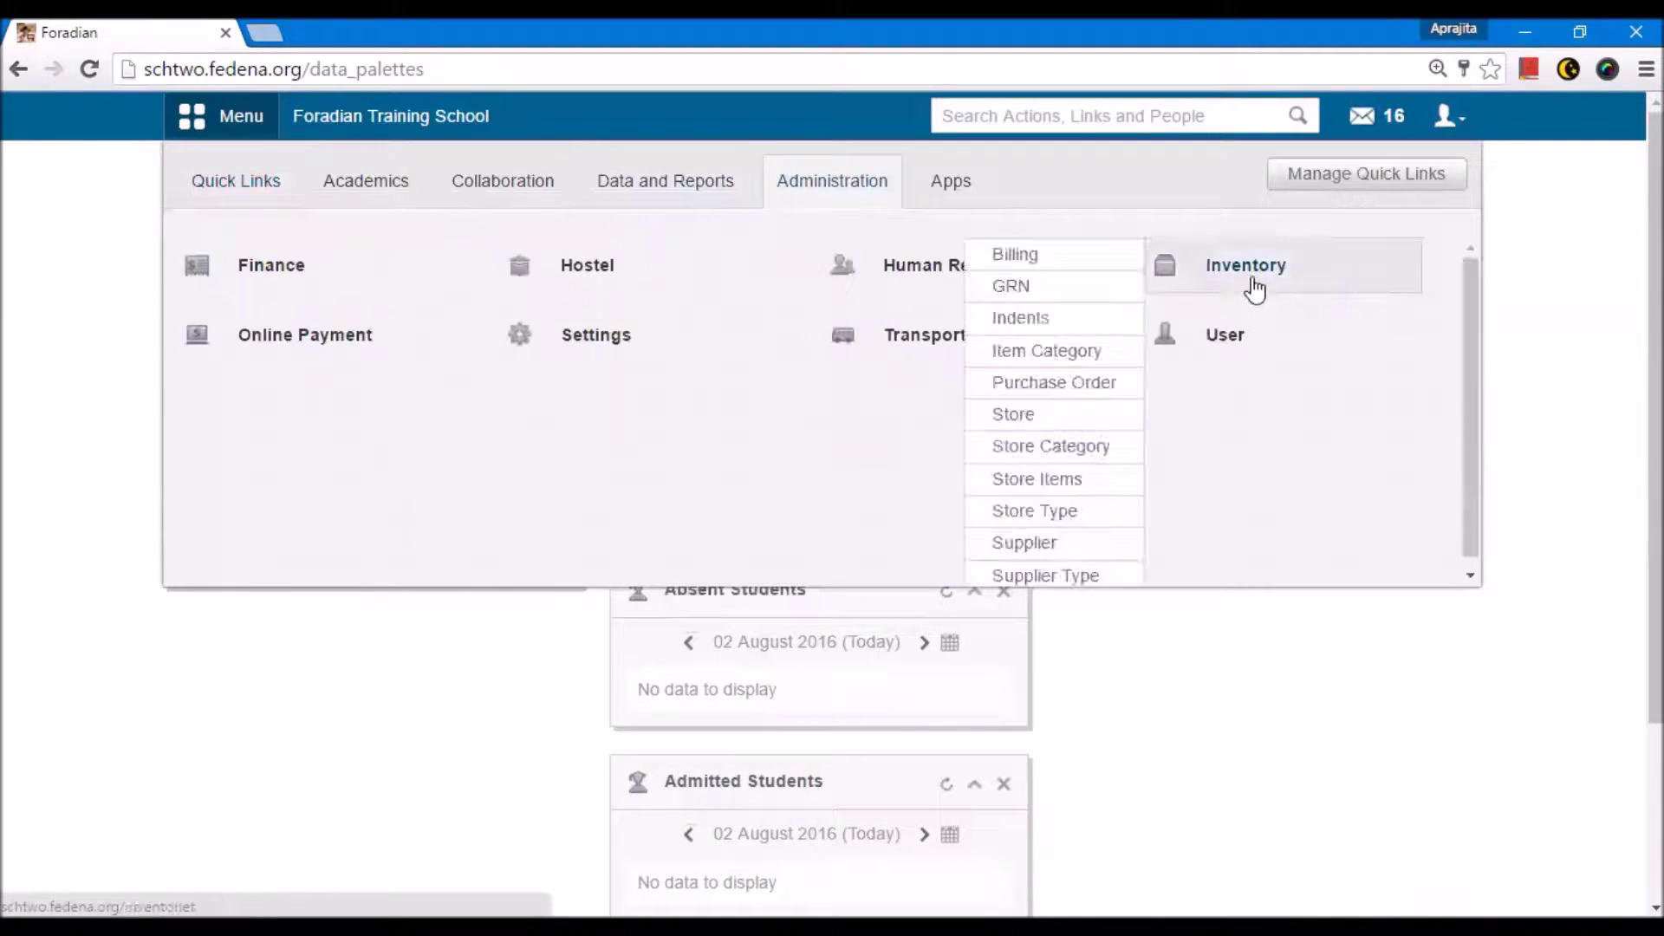
{"action": "left_click", "coordinate": [1241, 338]}
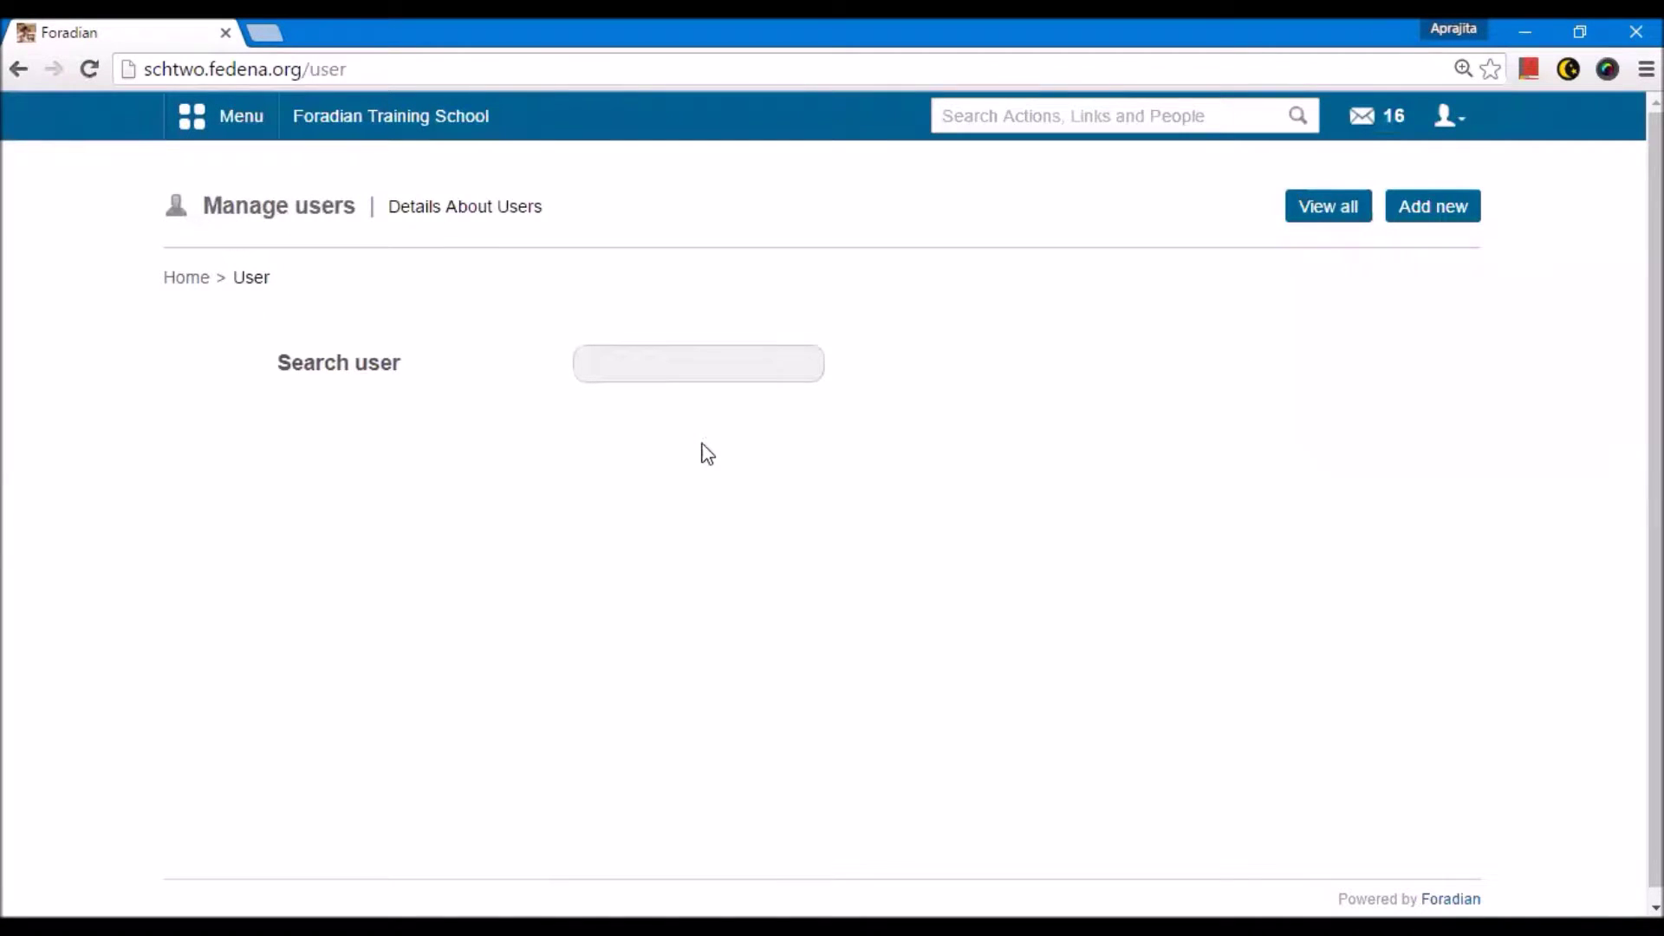
{"action": "left_click", "coordinate": [642, 364]}
{"action": "type", "text": "E66"}
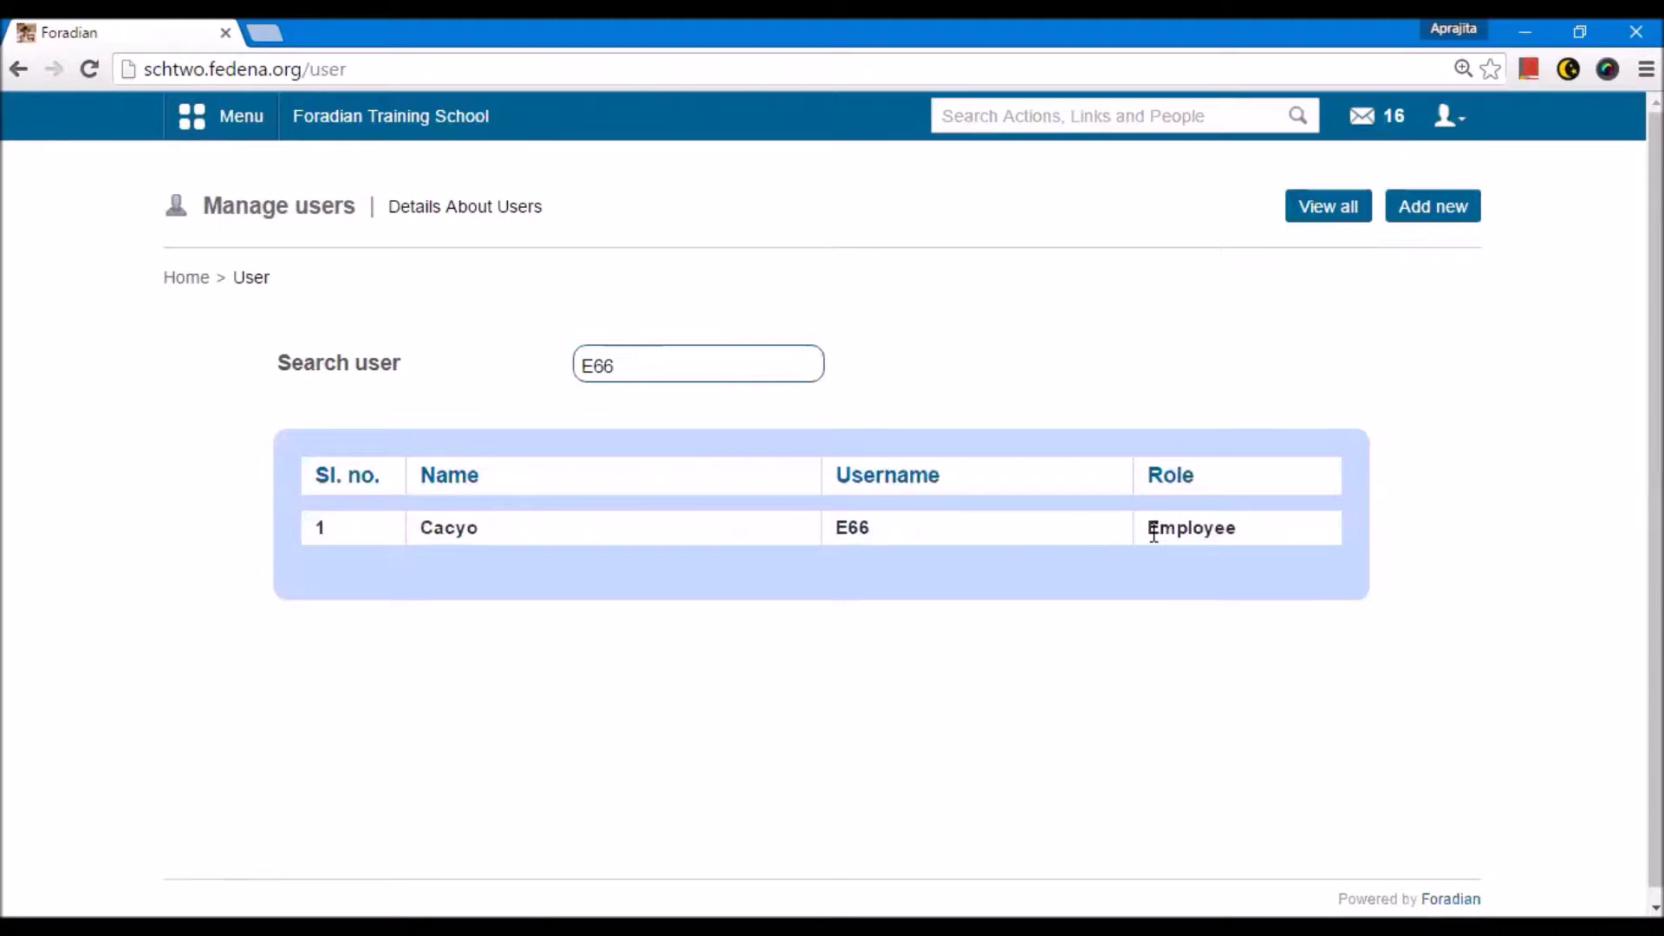
Step: Open the matching employee's user account and view their full profile
{"action": "left_click", "coordinate": [843, 529]}
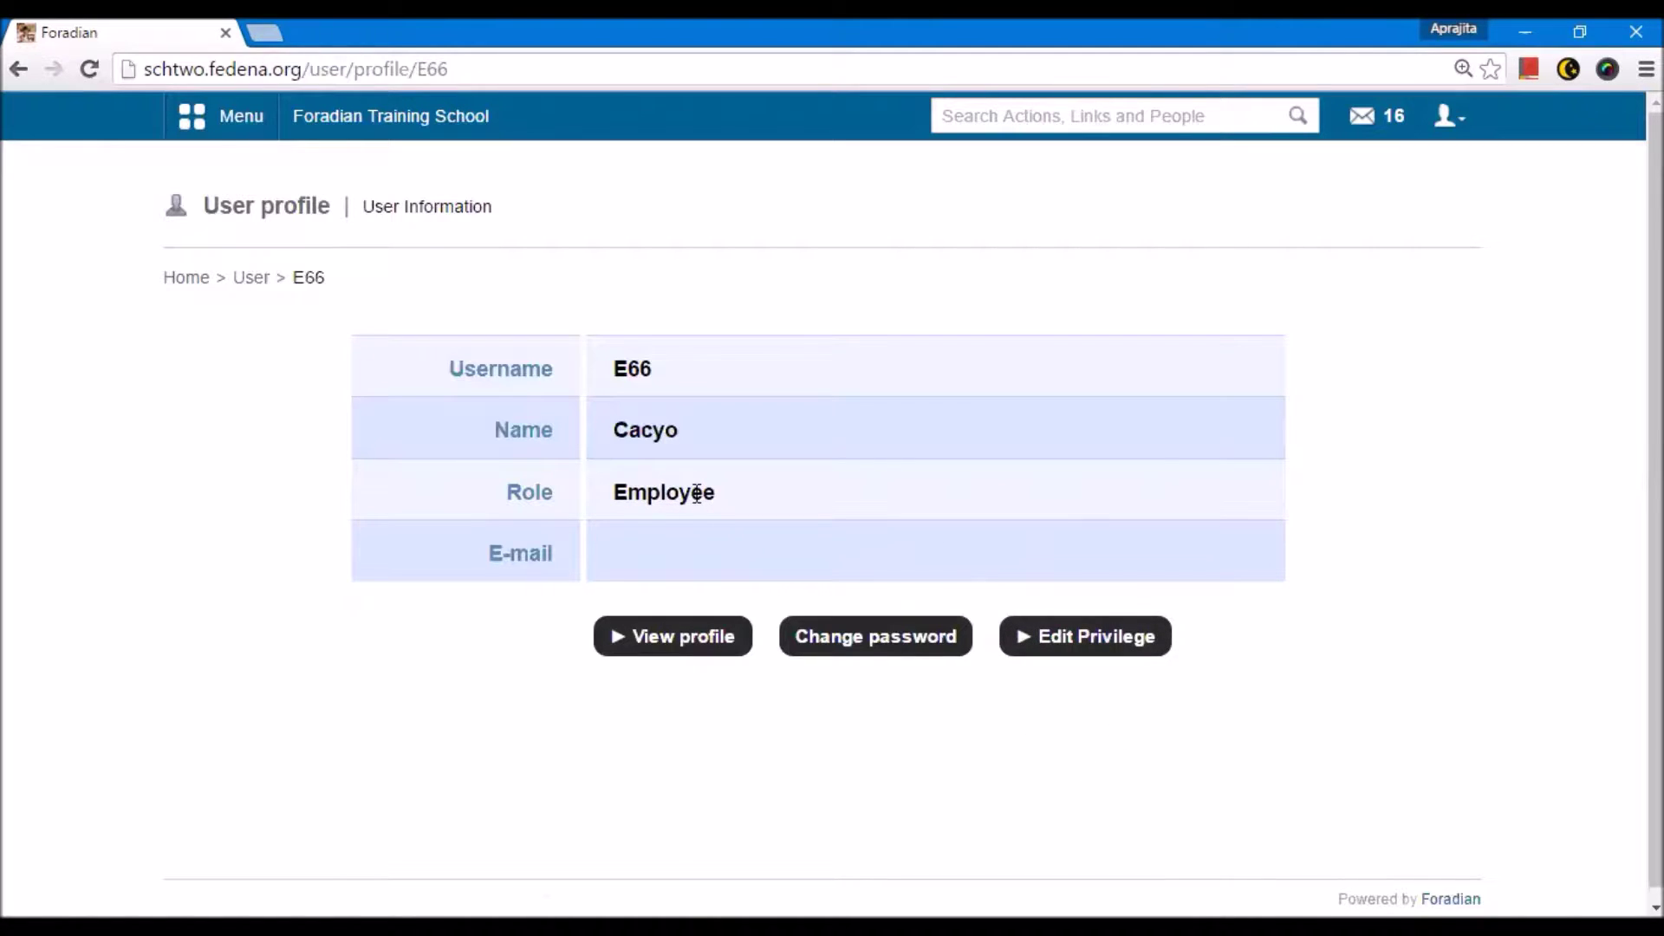
{"action": "left_click", "coordinate": [679, 639]}
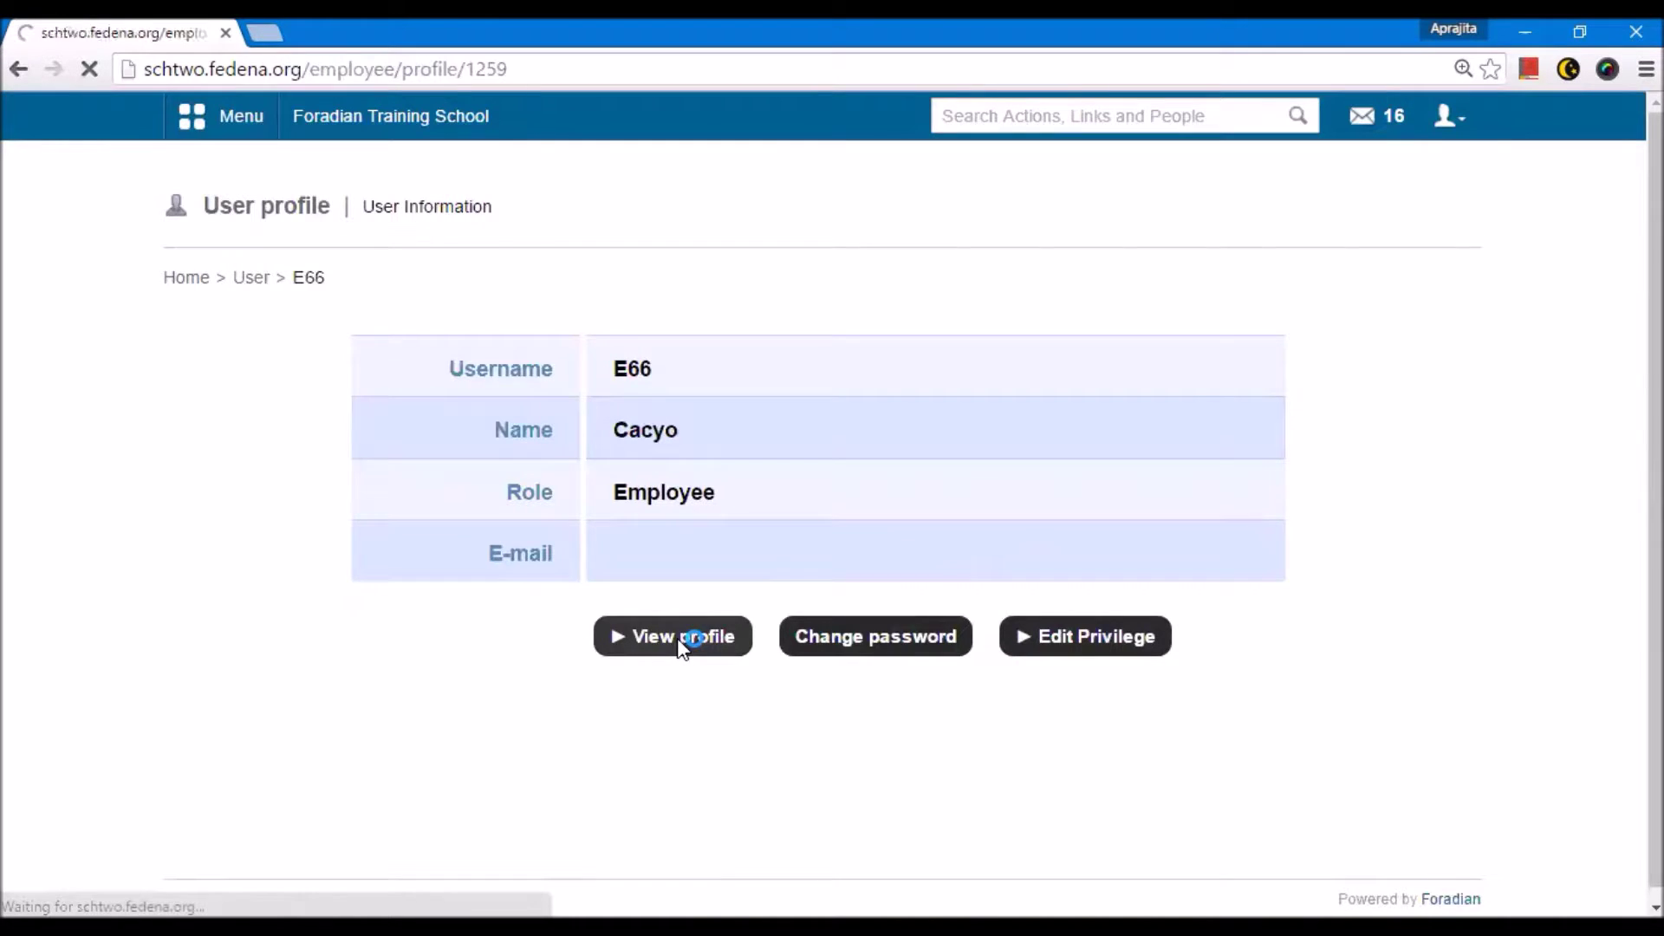
{"action": "scroll", "coordinate": [677, 550], "scroll_direction": "down", "scroll_amount": 8}
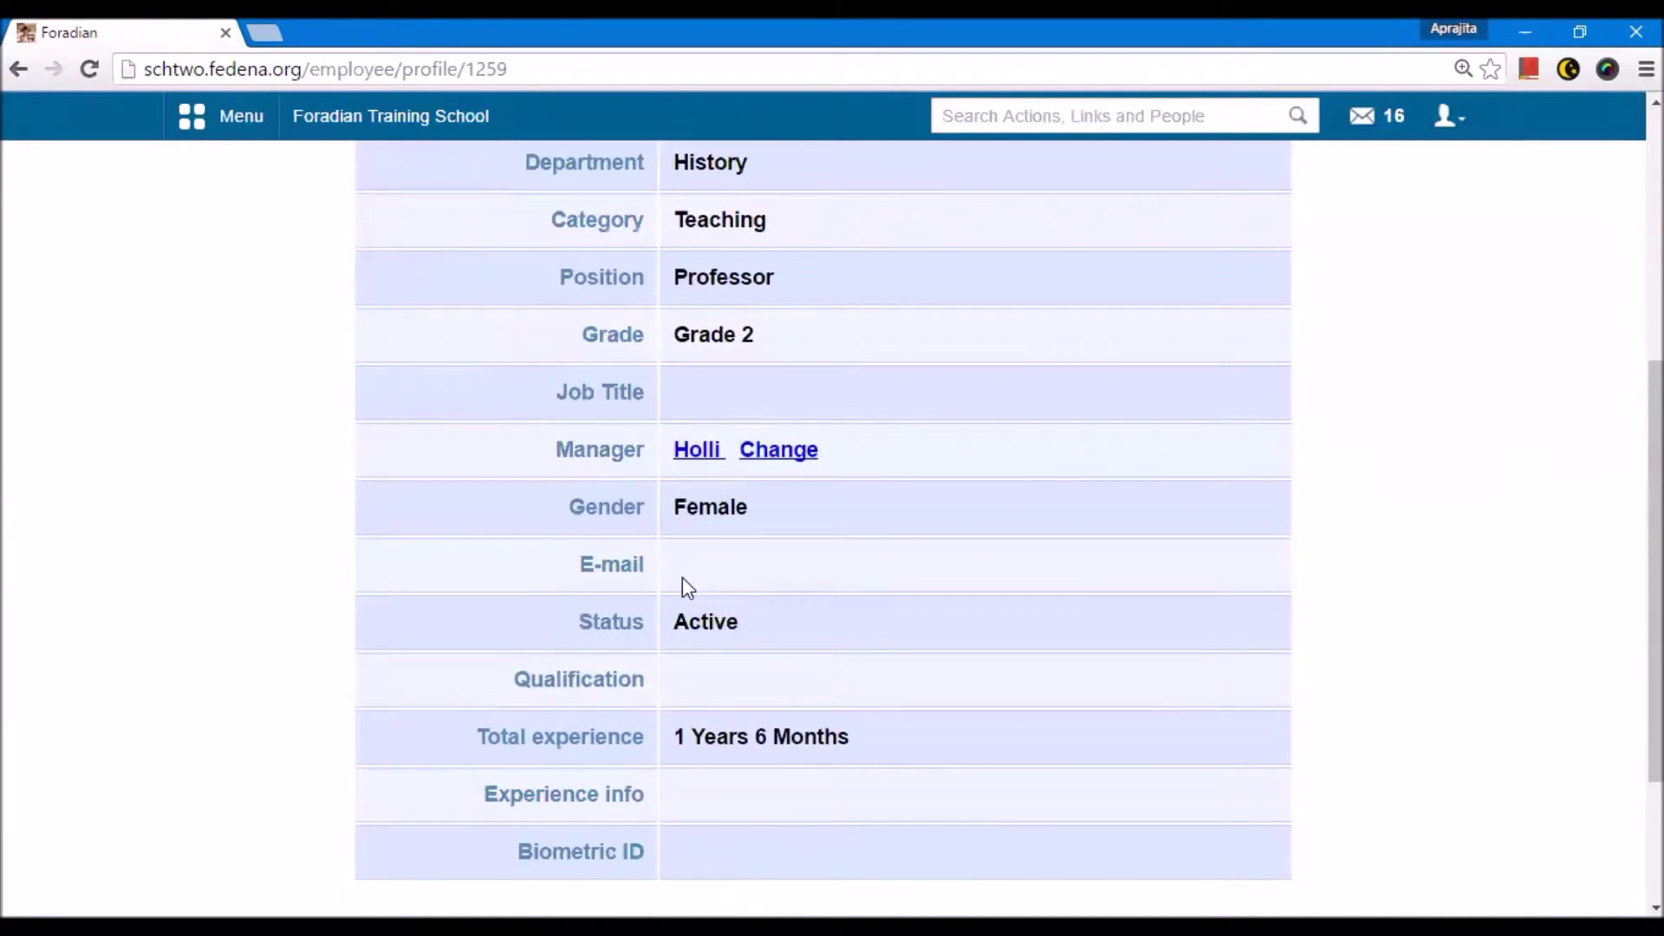
{"action": "scroll", "coordinate": [736, 260], "scroll_direction": "up", "scroll_amount": 3}
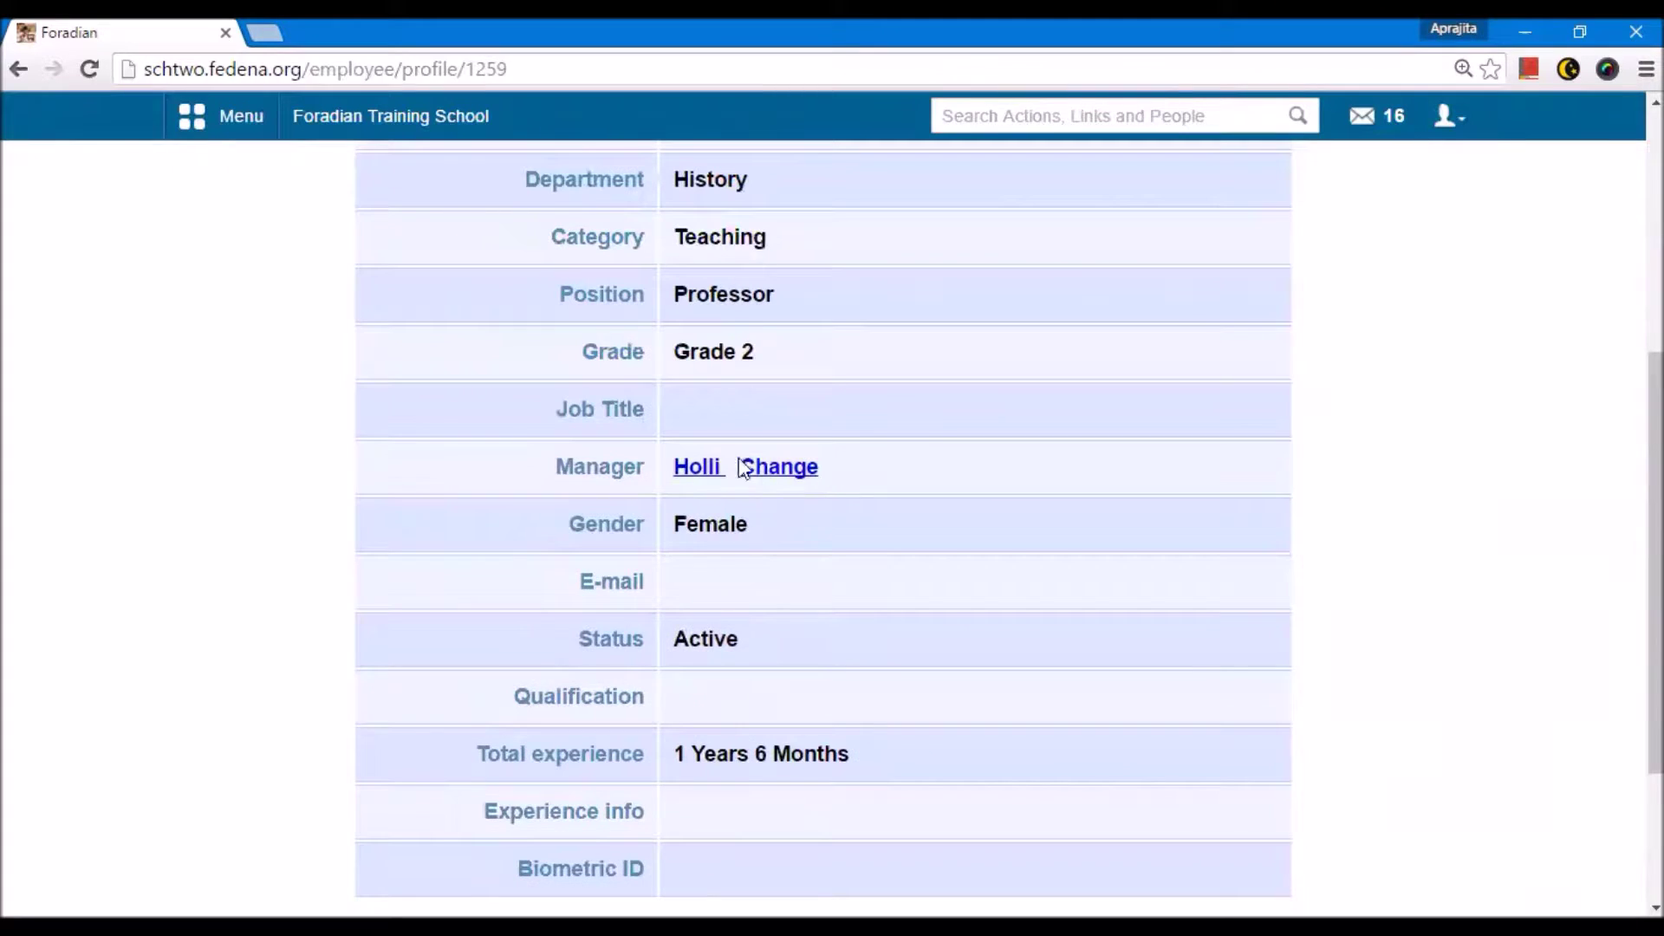
{"action": "scroll", "coordinate": [709, 683], "scroll_direction": "down", "scroll_amount": 3}
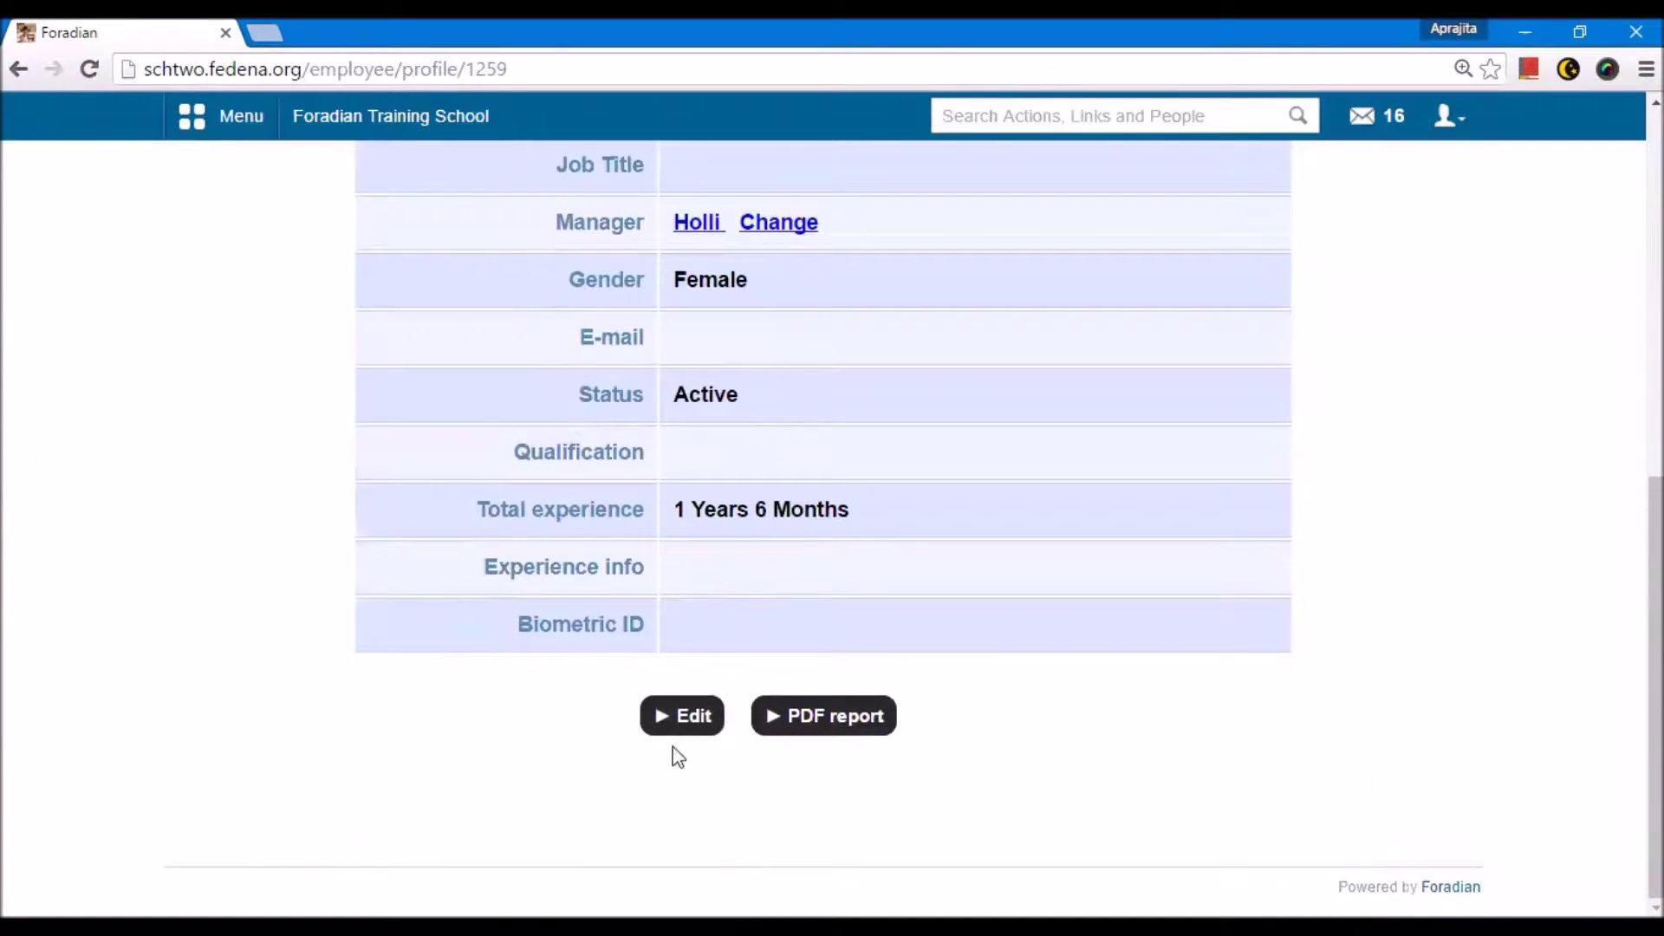
Step: Add a middle name to the employee's general details and save the update
{"action": "left_click", "coordinate": [677, 717]}
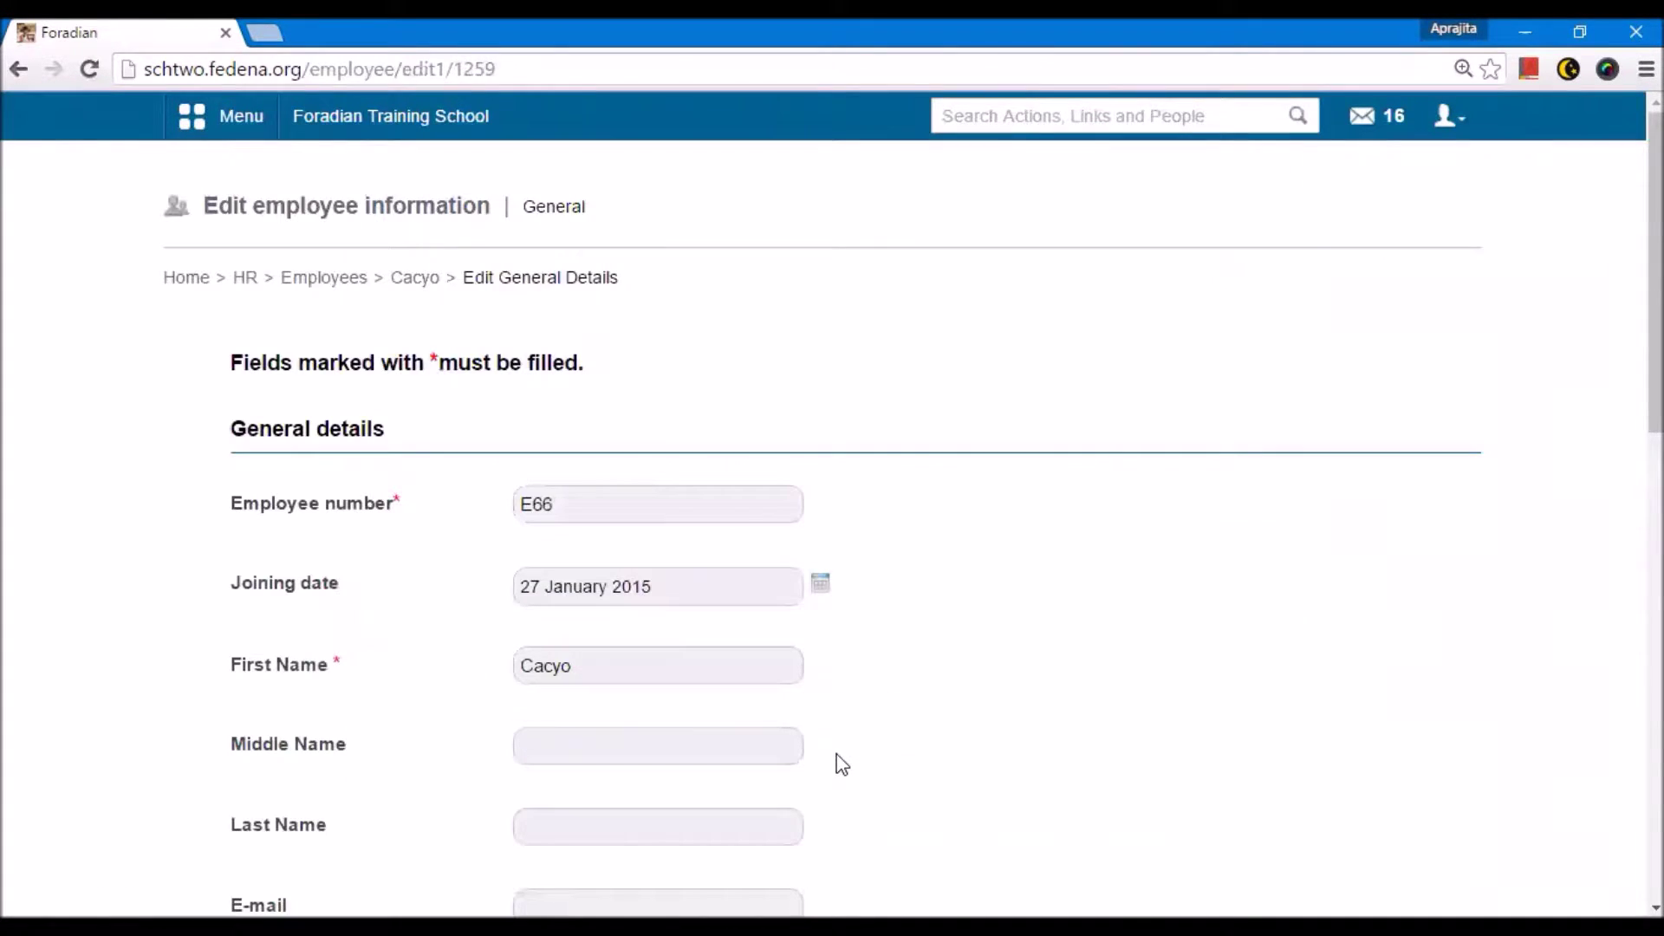
{"action": "scroll", "coordinate": [665, 648], "scroll_direction": "down", "scroll_amount": 3}
{"action": "left_click", "coordinate": [584, 494]}
{"action": "type", "text": "ji"}
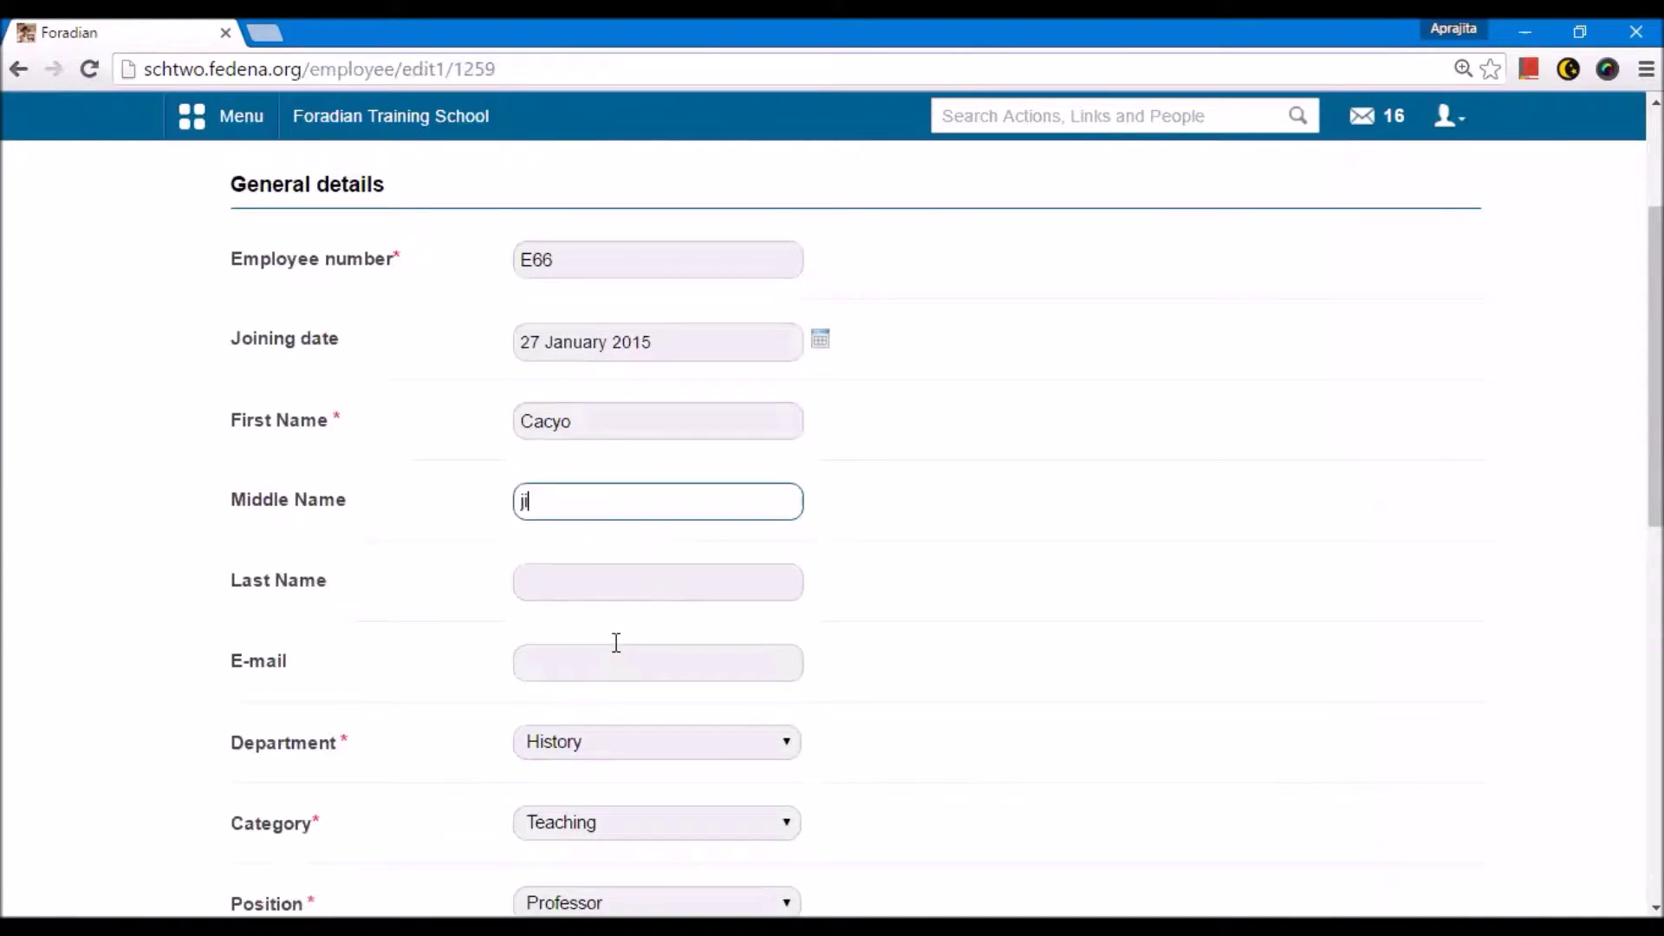
{"action": "scroll", "coordinate": [603, 589], "scroll_direction": "down", "scroll_amount": 4}
{"action": "scroll", "coordinate": [607, 624], "scroll_direction": "down", "scroll_amount": 8}
{"action": "left_click", "coordinate": [580, 726]}
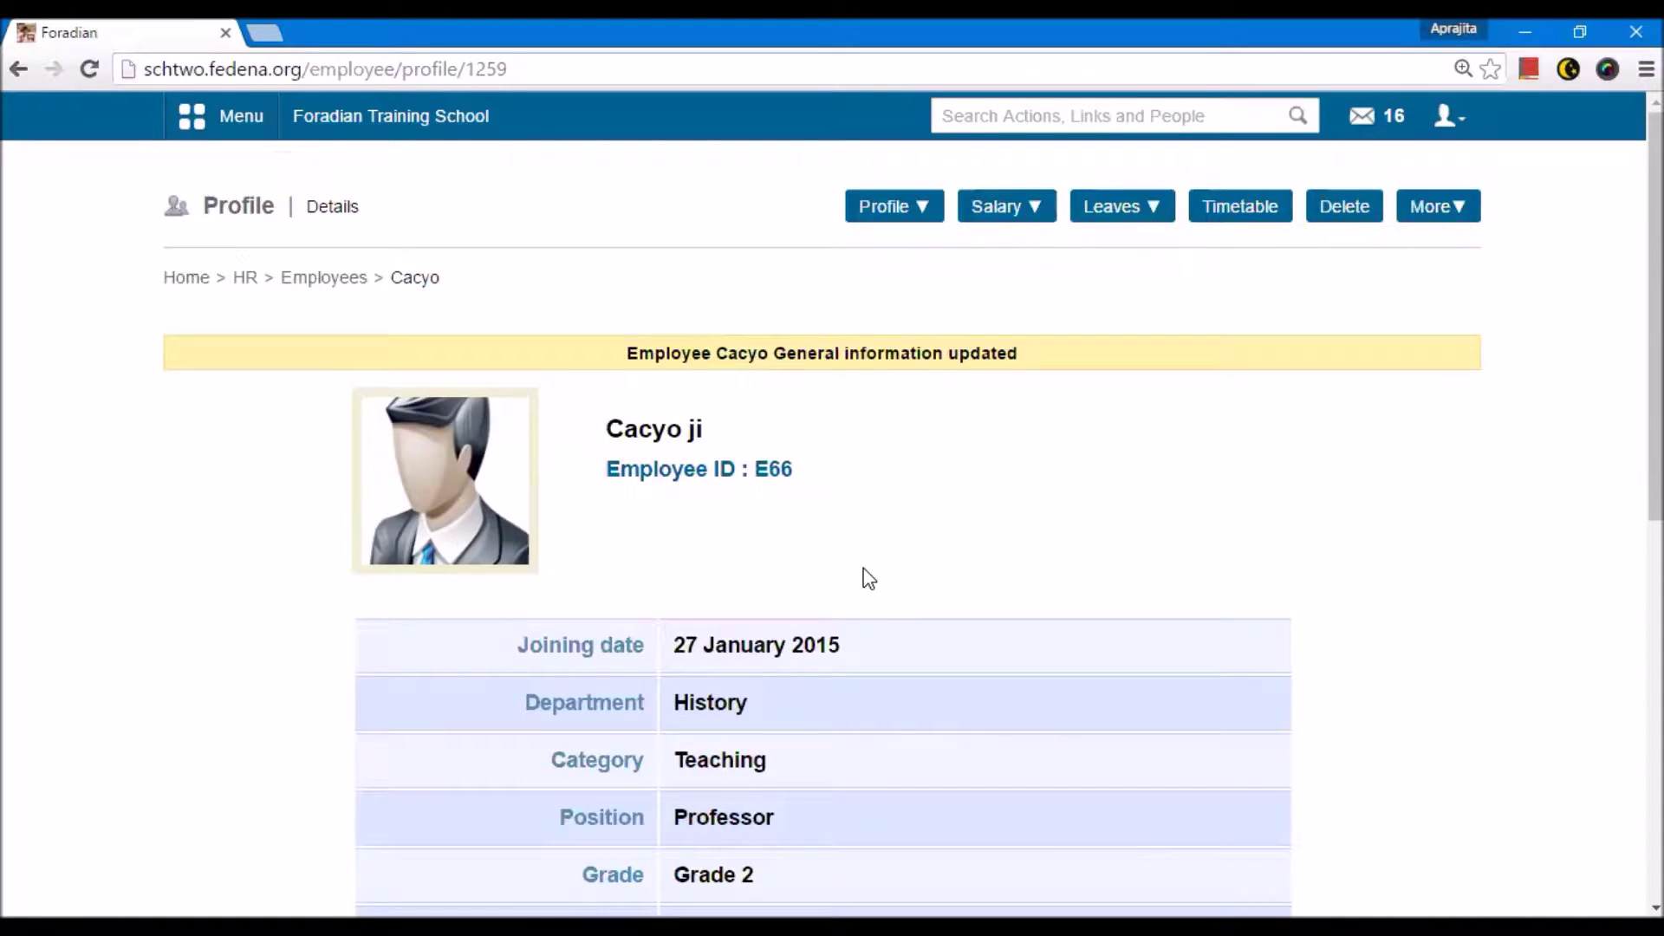
{"action": "key", "text": "alt+Left"}
{"action": "key", "text": "alt+Left"}
{"action": "key", "text": "alt+Left"}
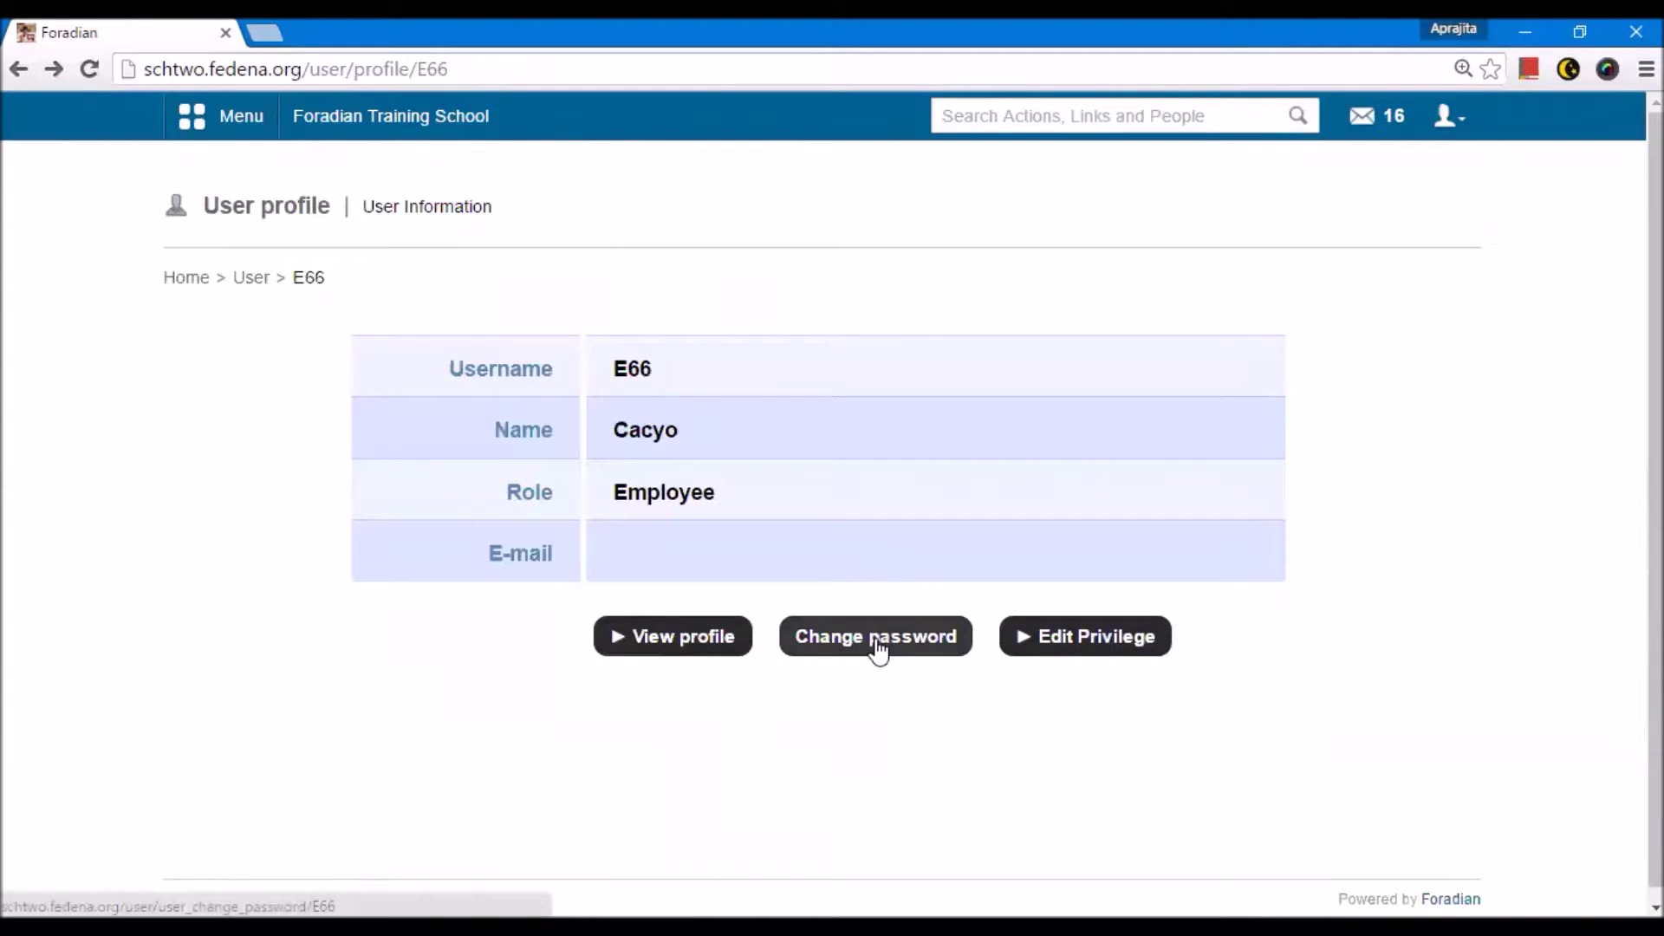
Step: Change the employee's password, entering the new password and its confirmation
{"action": "left_click_drag", "start_coordinate": [648, 369], "coordinate": [613, 370]}
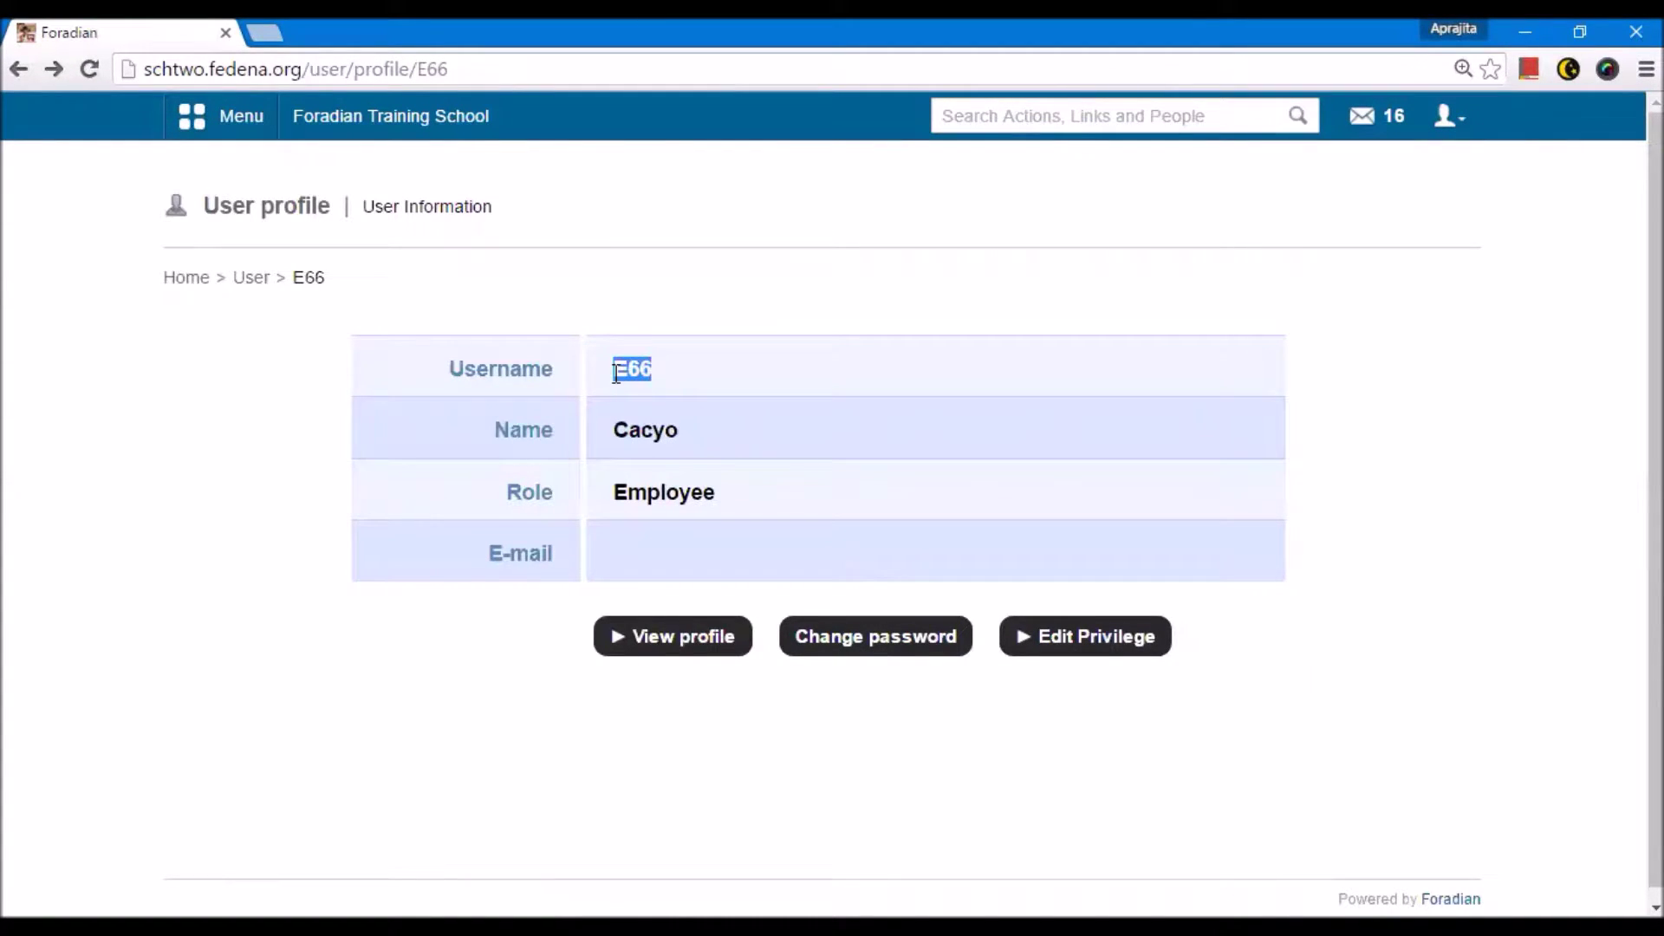
{"action": "left_click", "coordinate": [819, 647]}
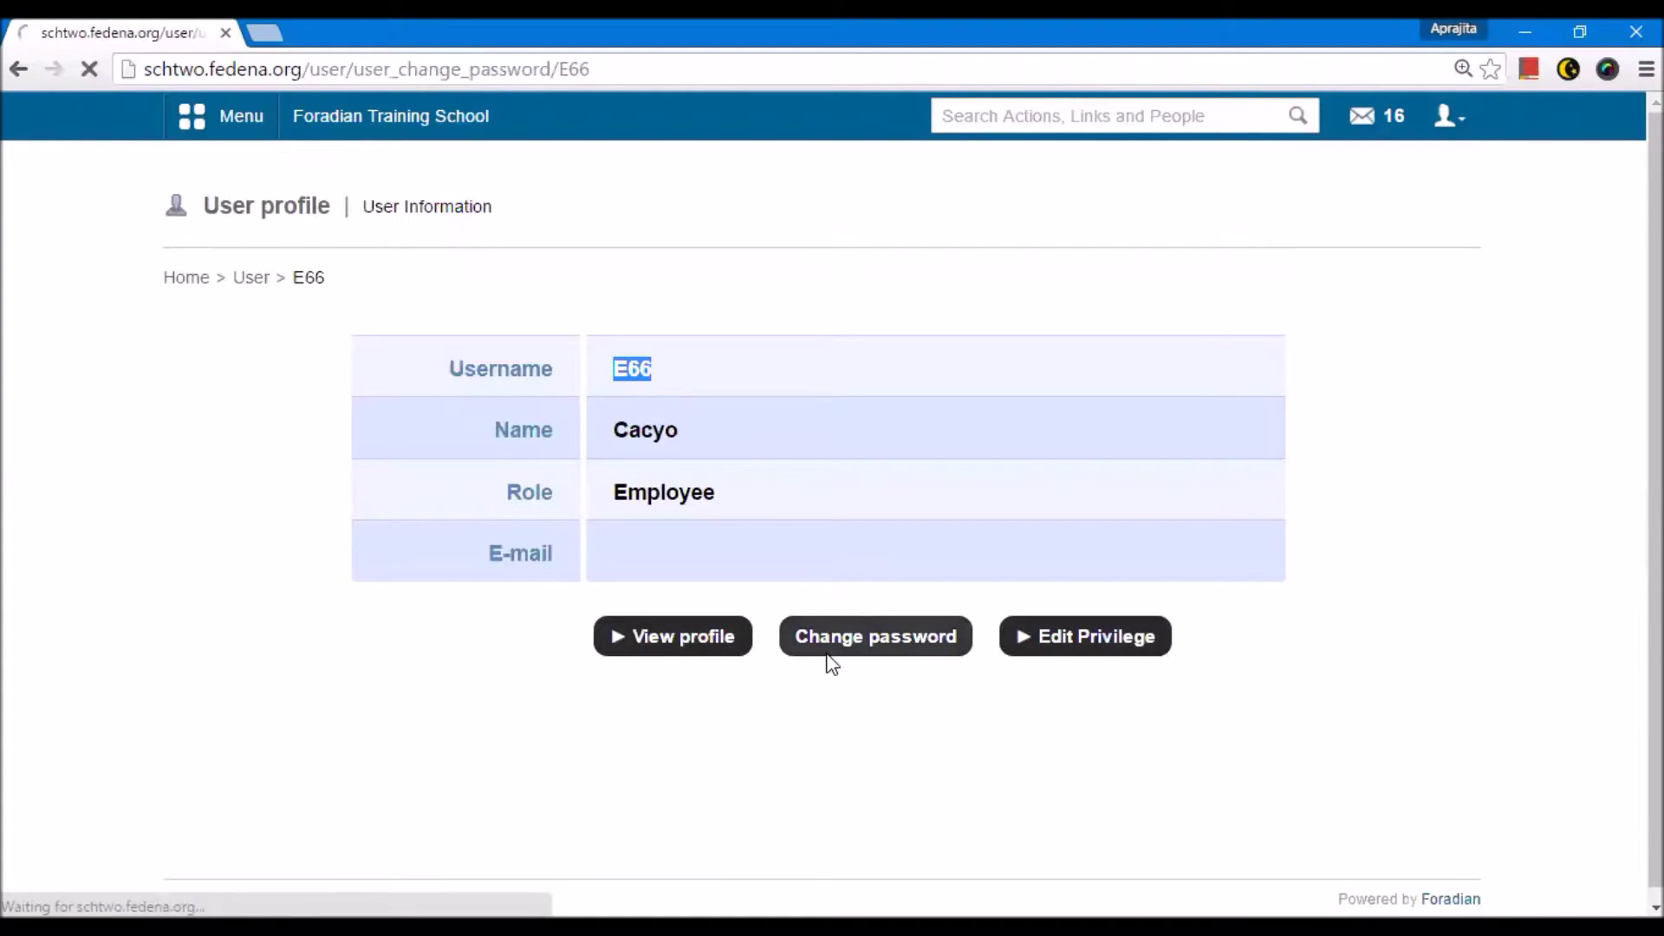
{"action": "left_click", "coordinate": [829, 362]}
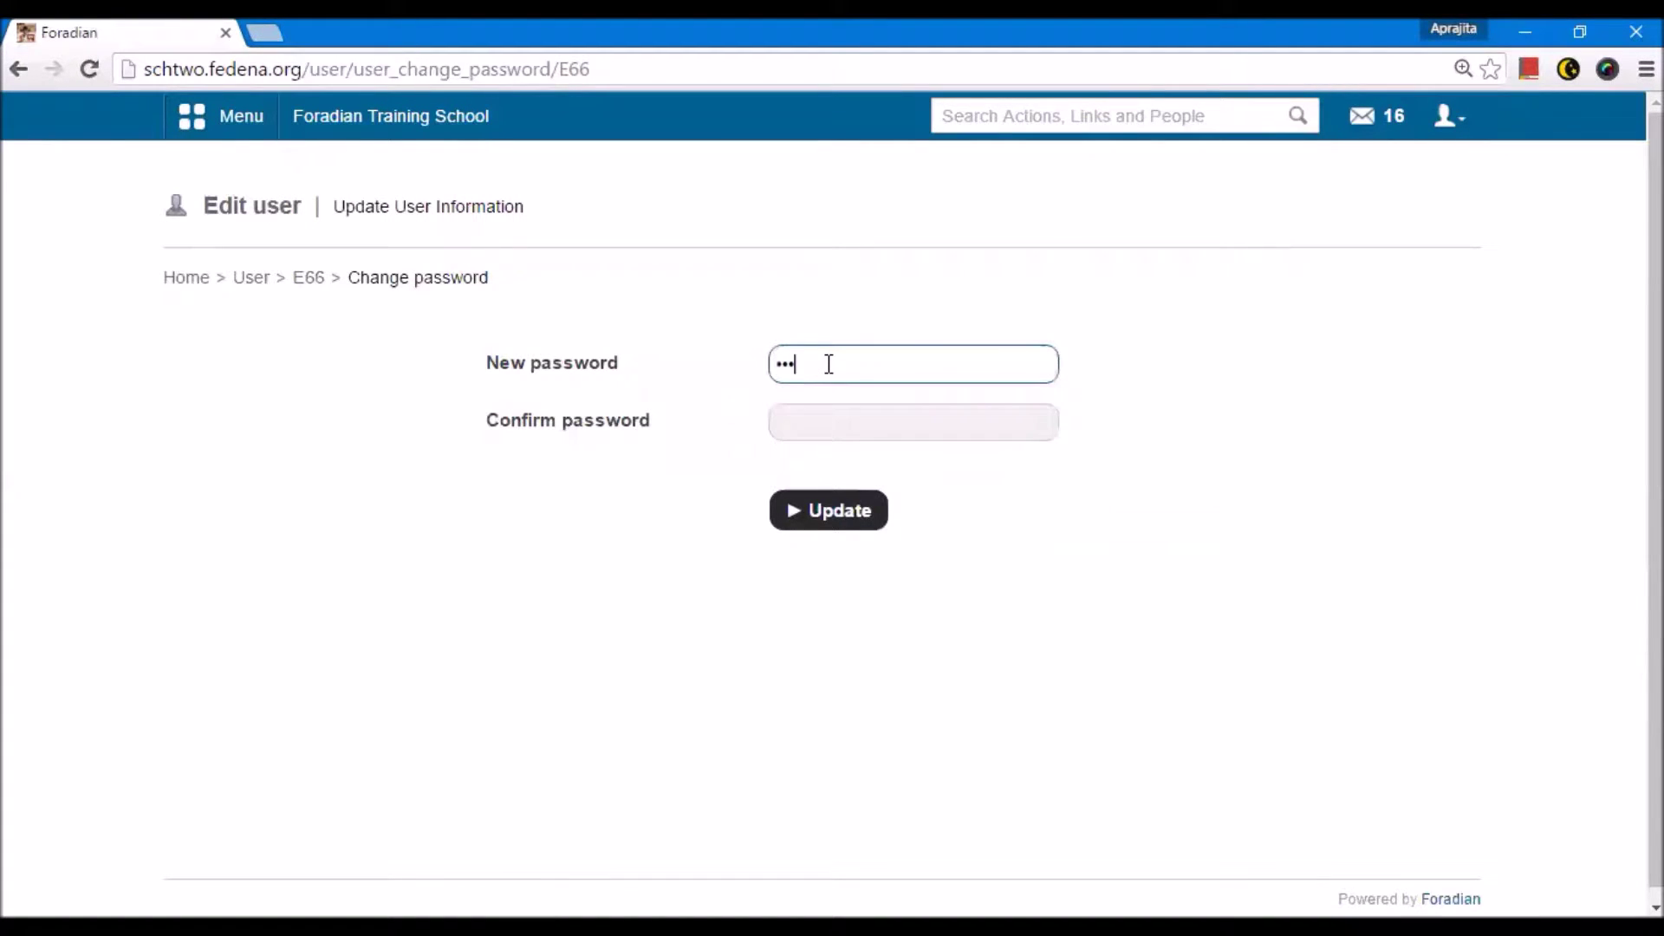
{"action": "key", "text": "Tab"}
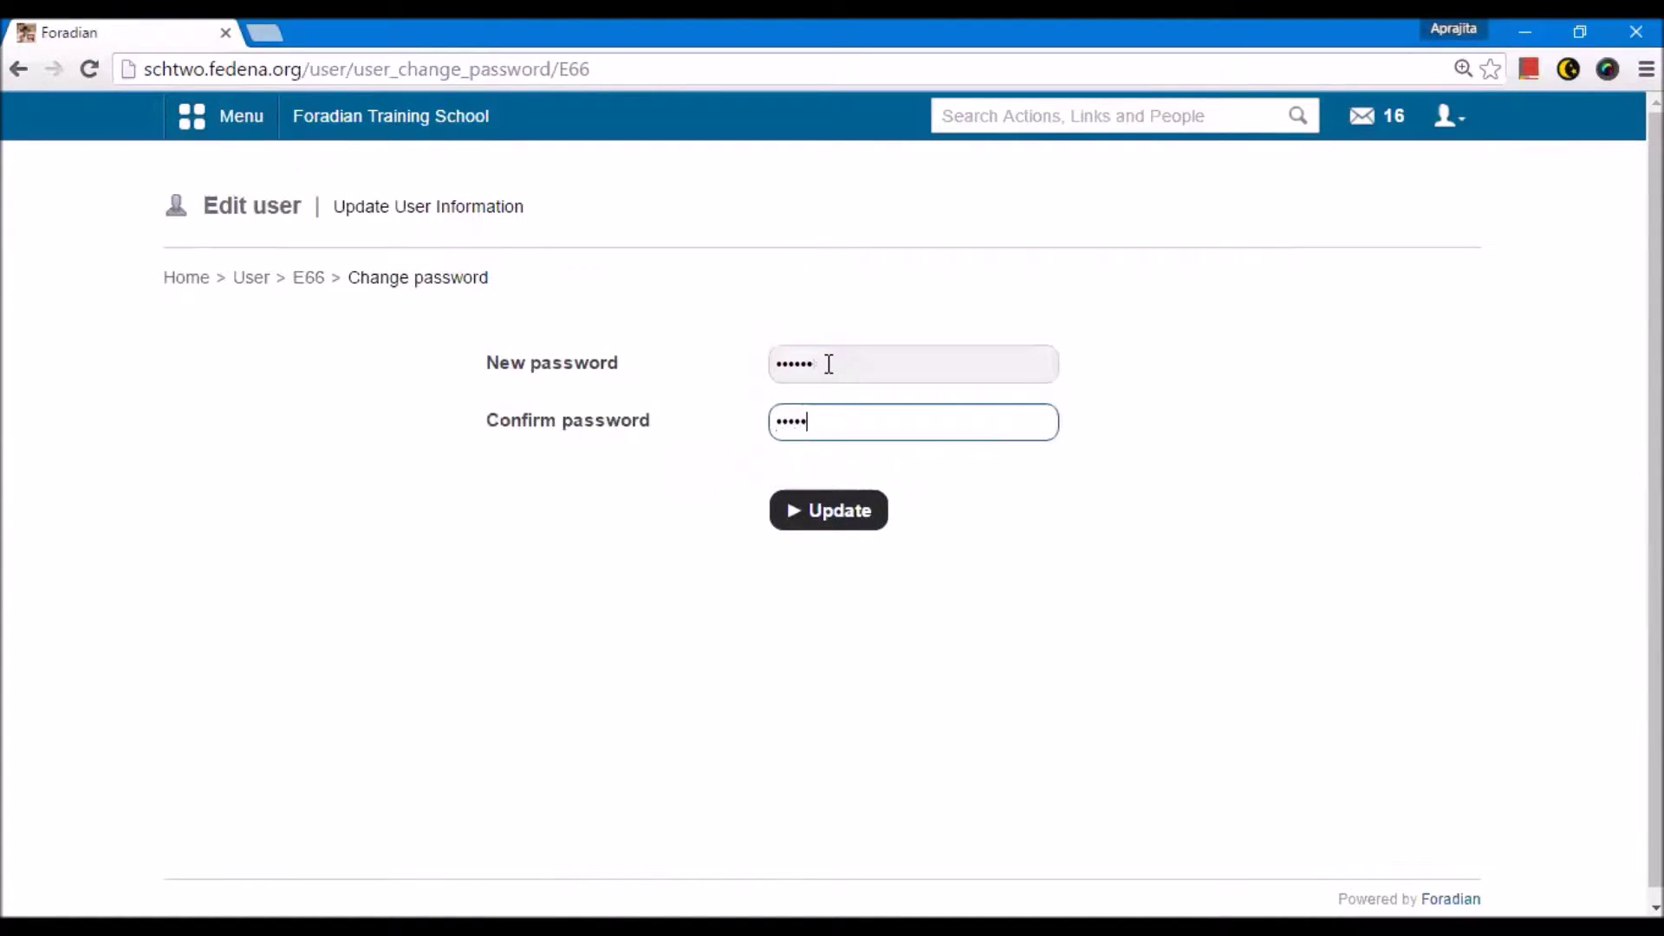
{"action": "key", "text": "Return"}
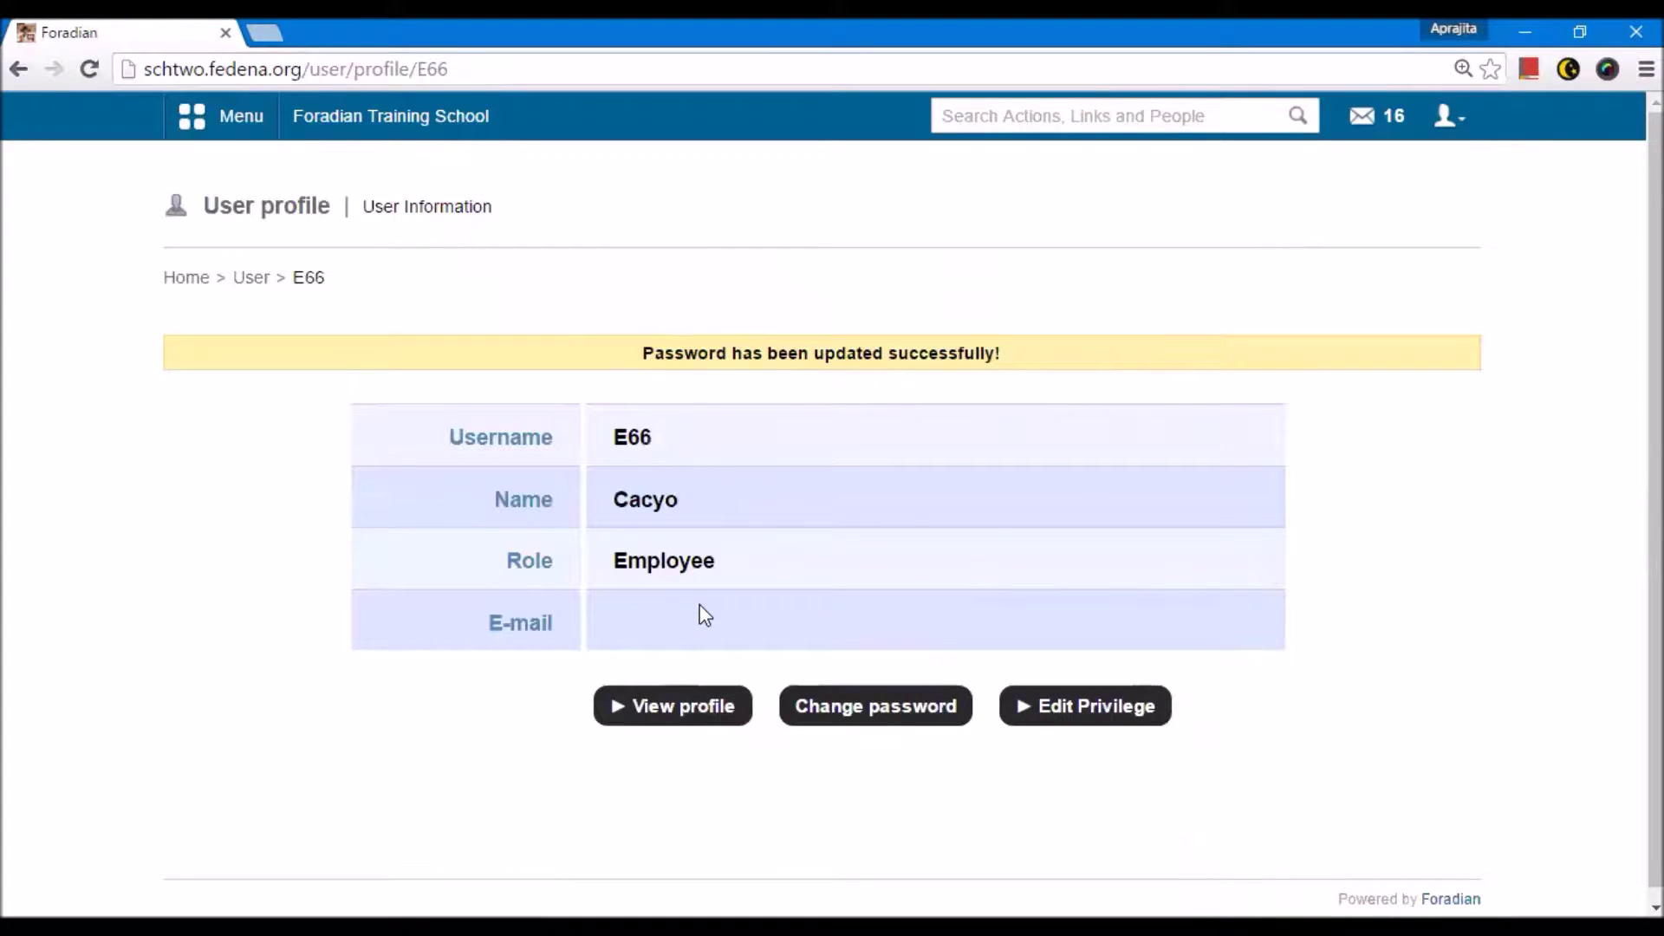
Step: Open the employee's privilege settings and remove Task Management
{"action": "left_click", "coordinate": [1098, 706]}
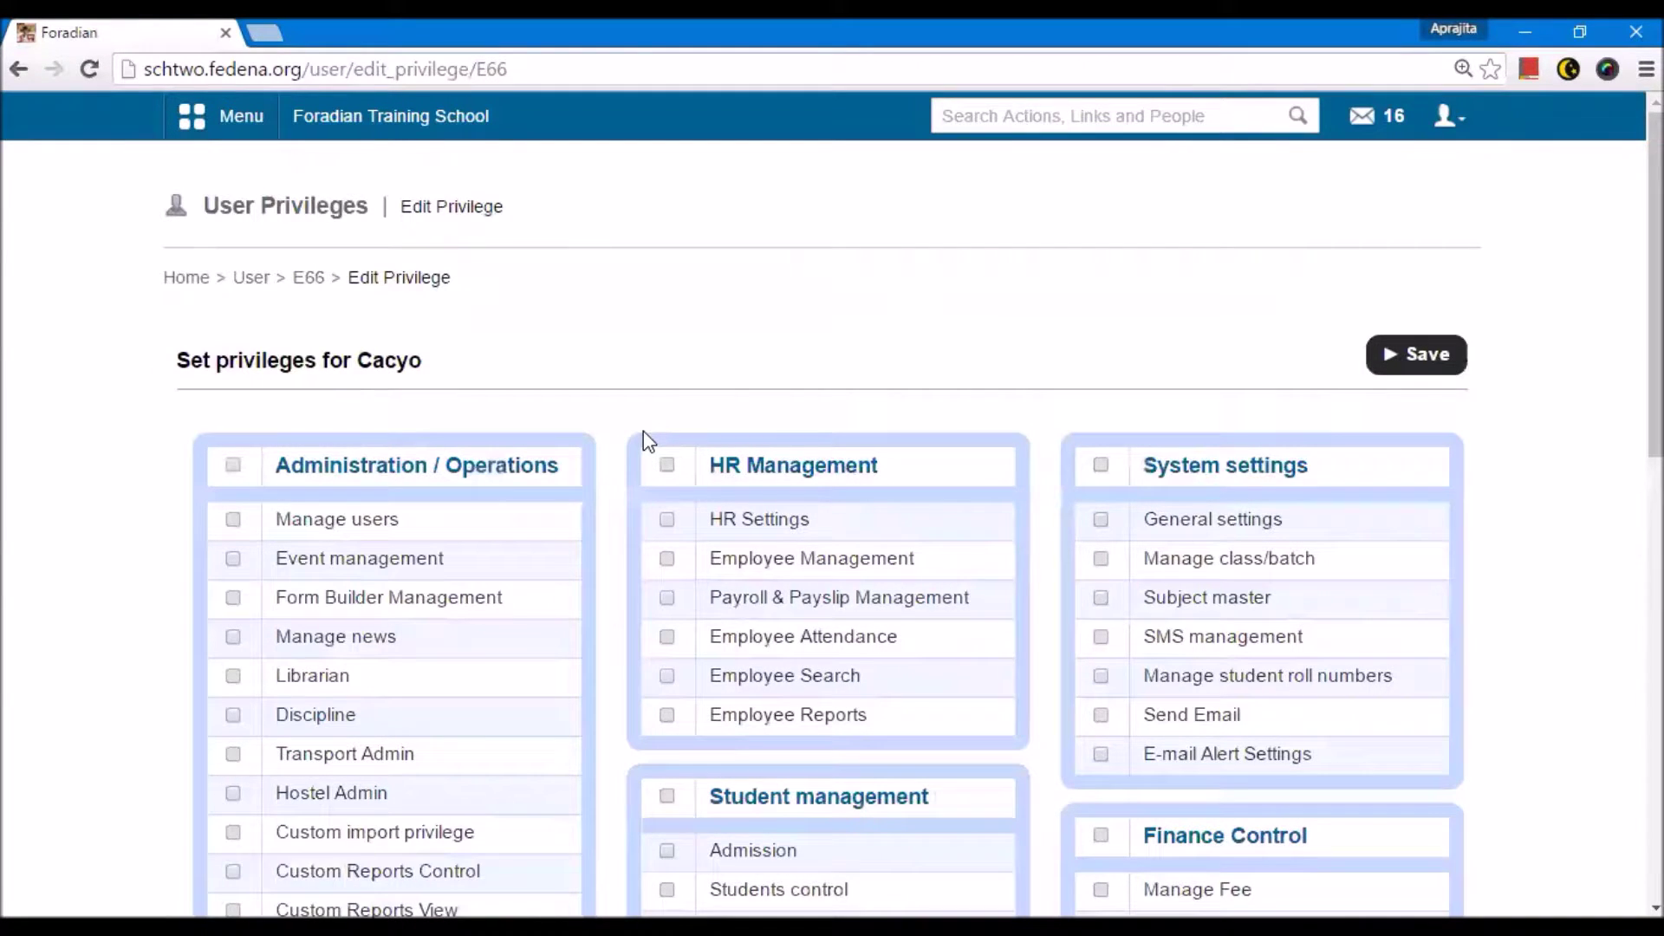
{"action": "scroll", "coordinate": [643, 430], "scroll_direction": "down", "scroll_amount": 2}
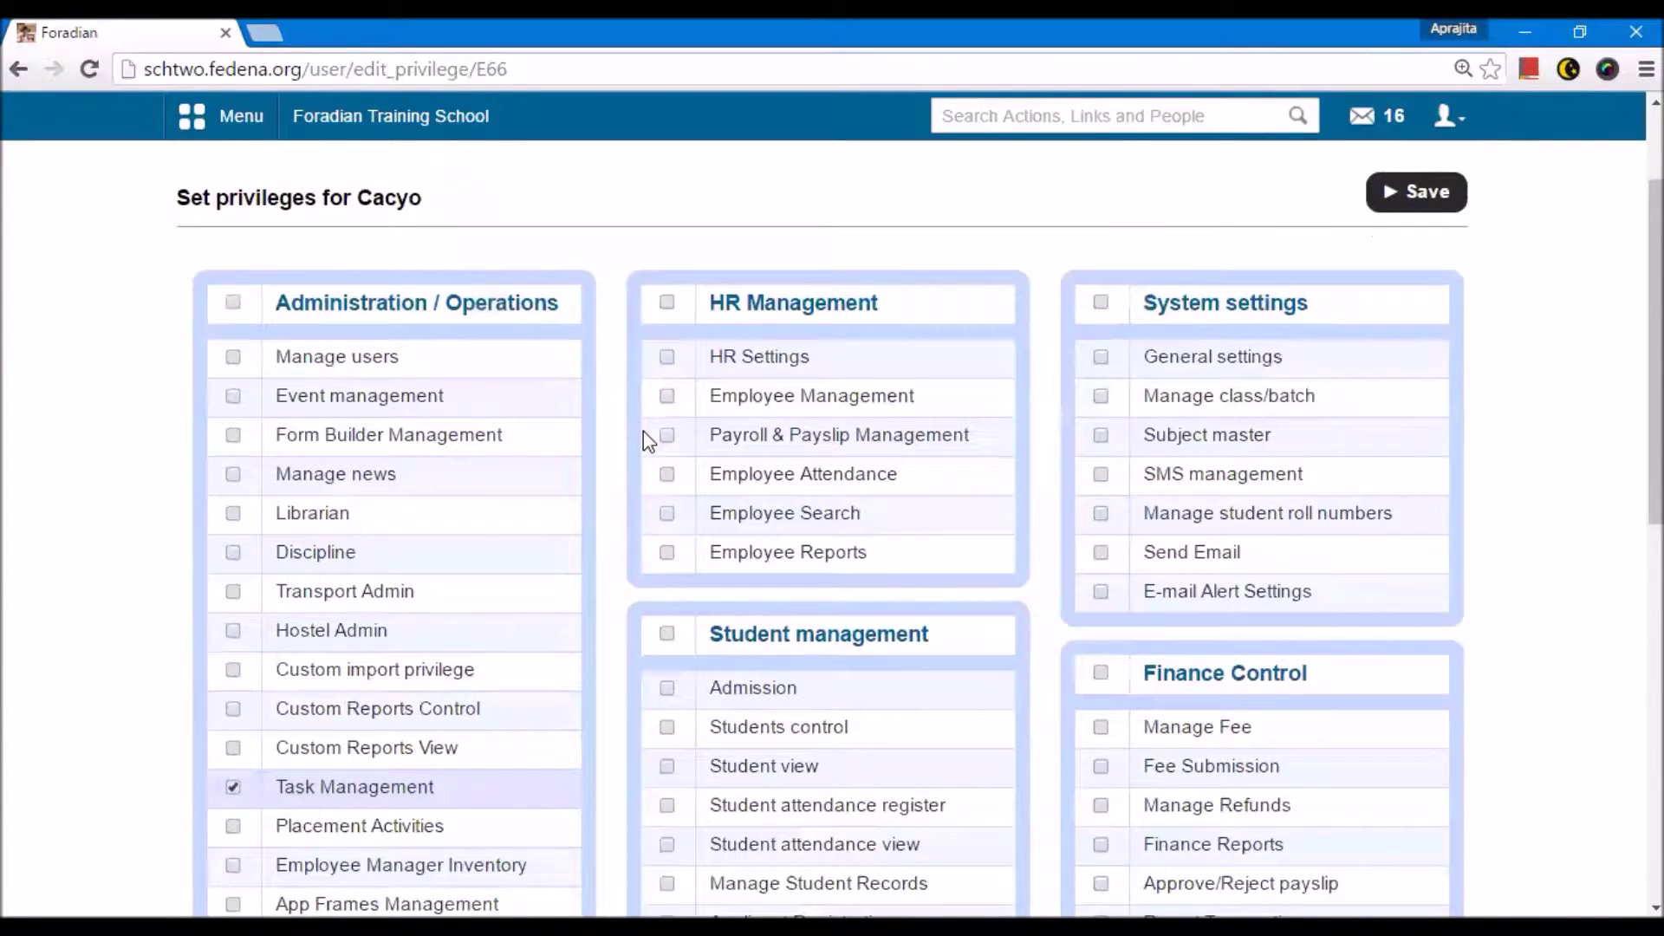
{"action": "scroll", "coordinate": [643, 430], "scroll_direction": "down", "scroll_amount": 4}
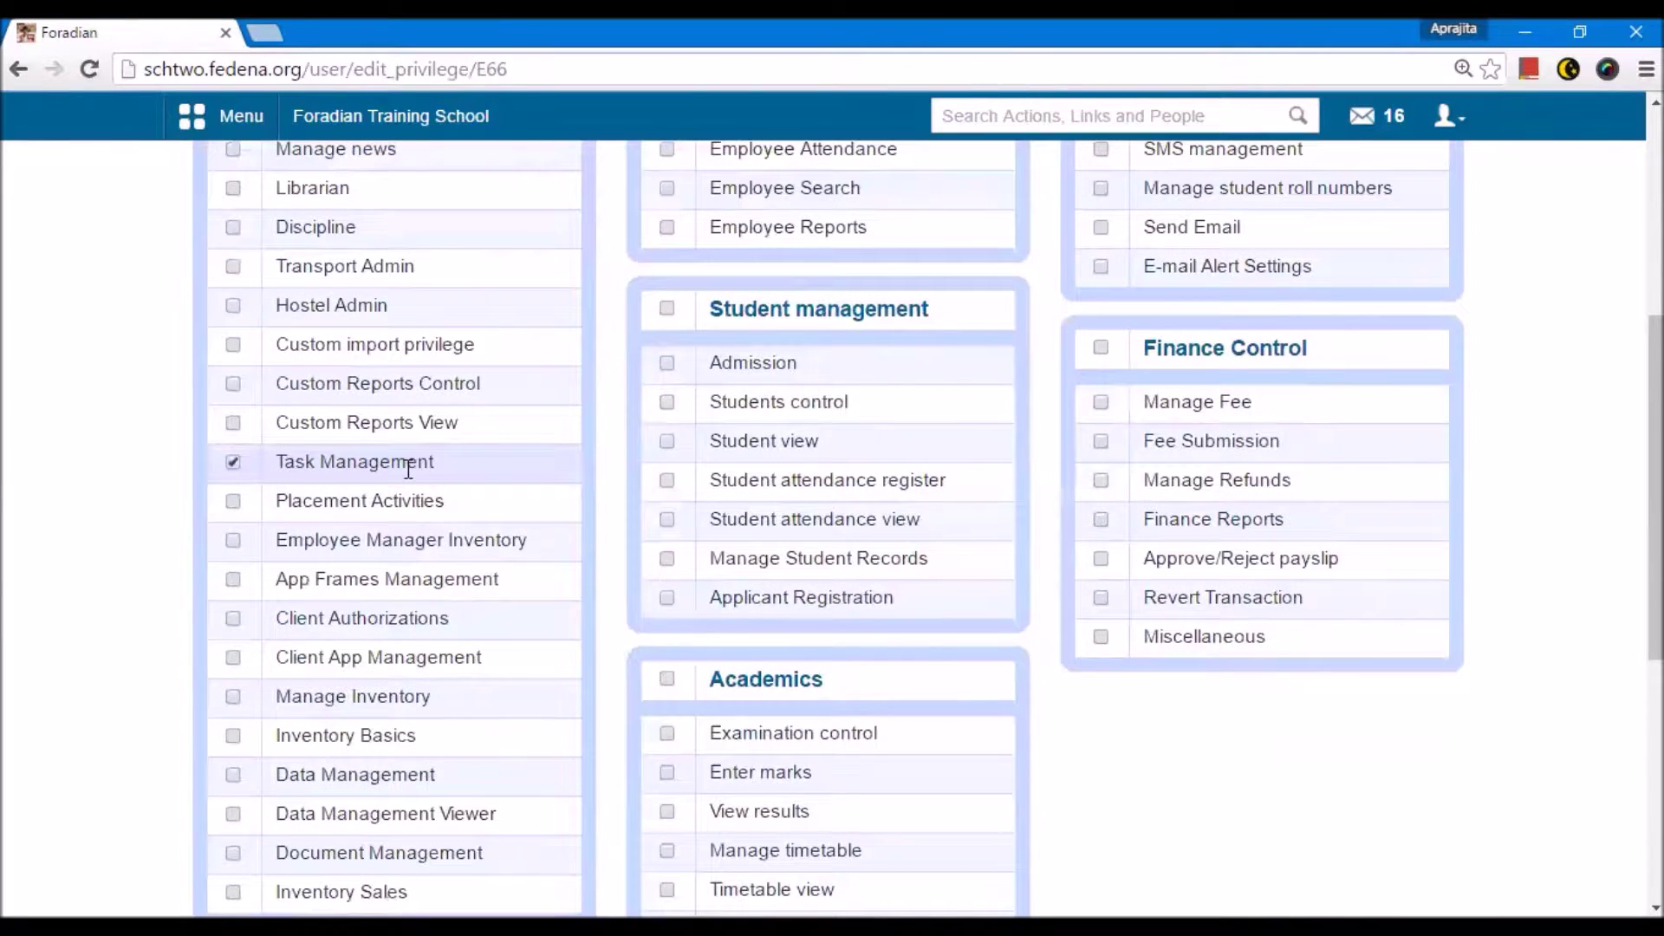
{"action": "scroll", "coordinate": [408, 469], "scroll_direction": "down", "scroll_amount": 4}
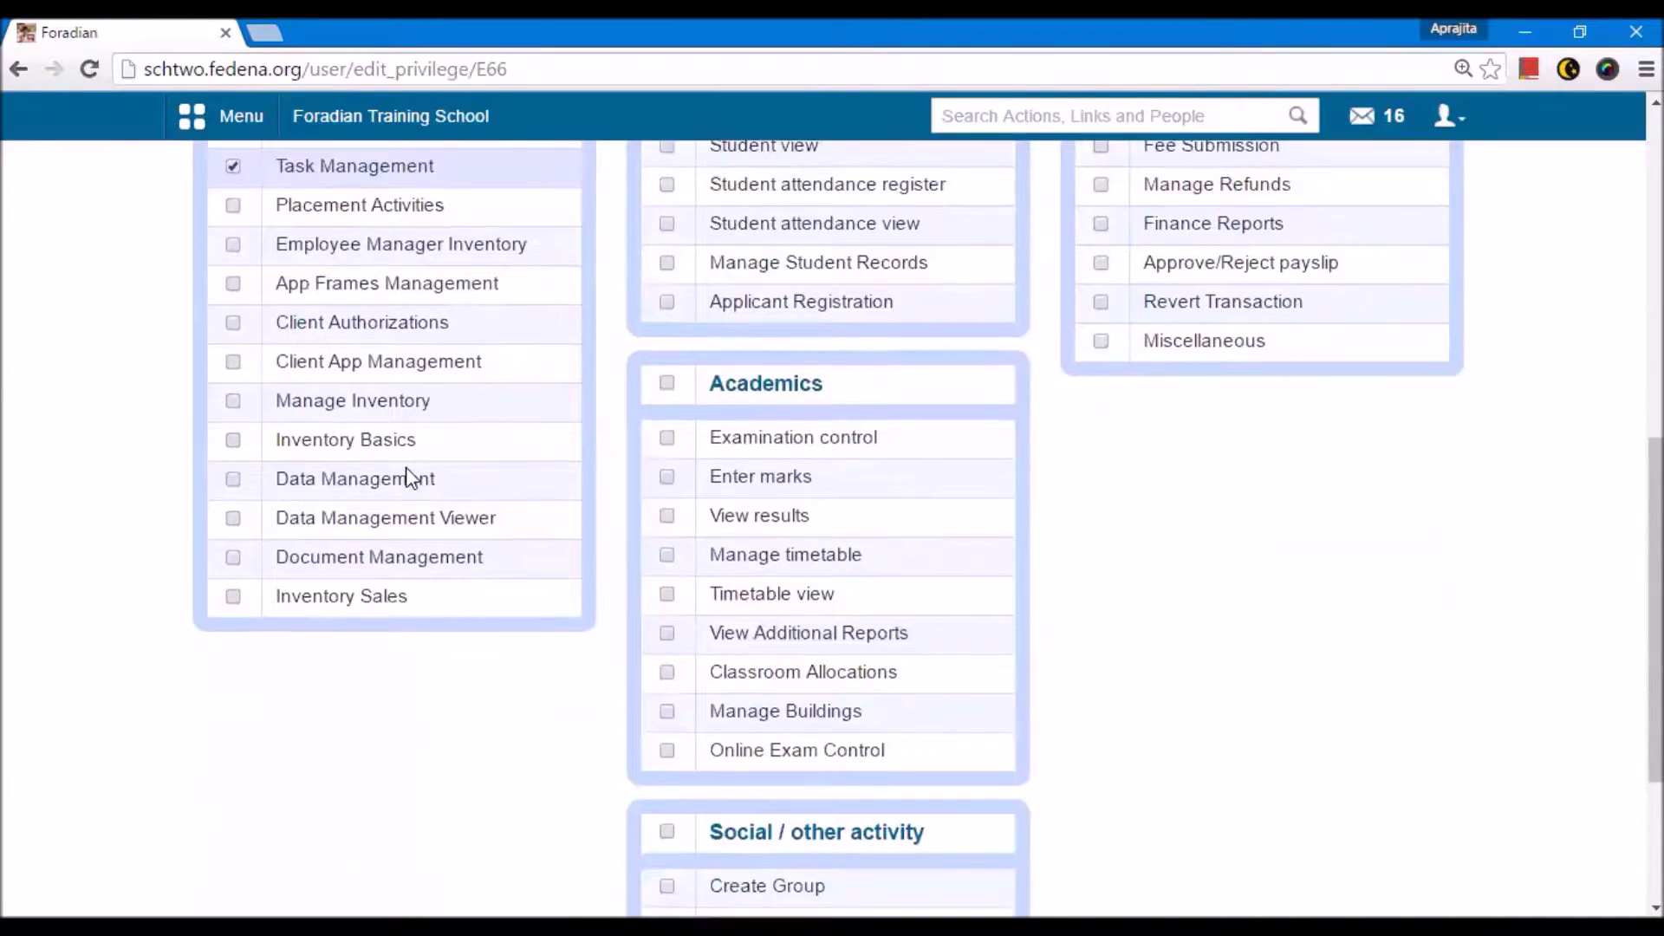
{"action": "scroll", "coordinate": [408, 469], "scroll_direction": "up", "scroll_amount": 4}
{"action": "scroll", "coordinate": [409, 469], "scroll_direction": "up", "scroll_amount": 1}
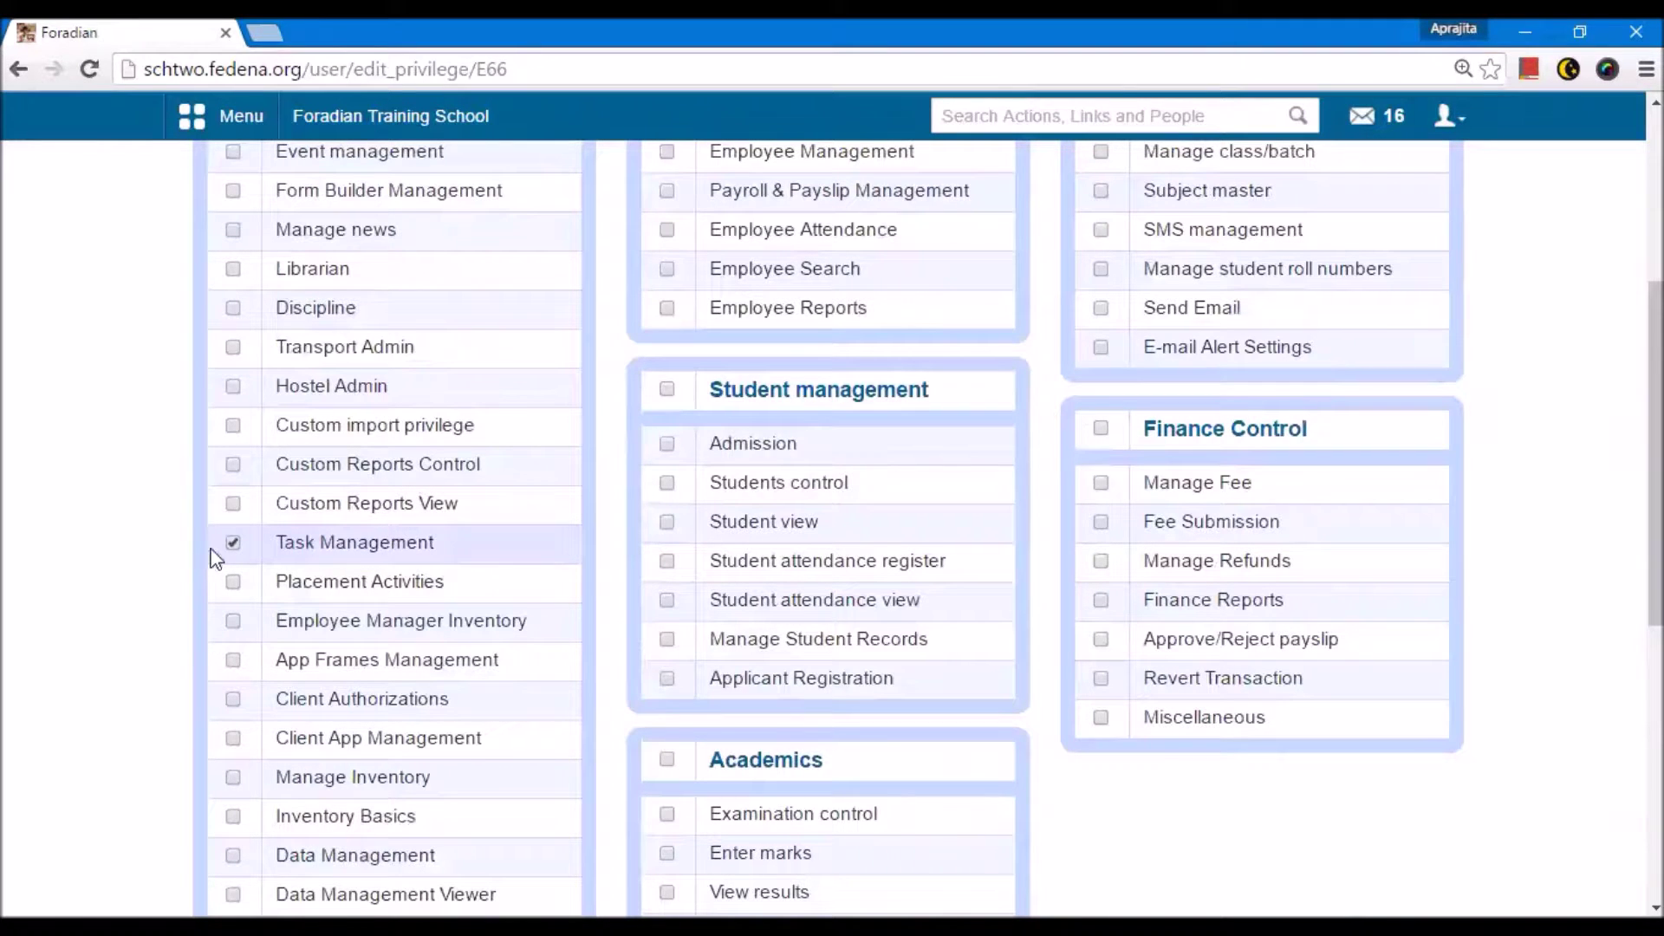
{"action": "left_click", "coordinate": [235, 546]}
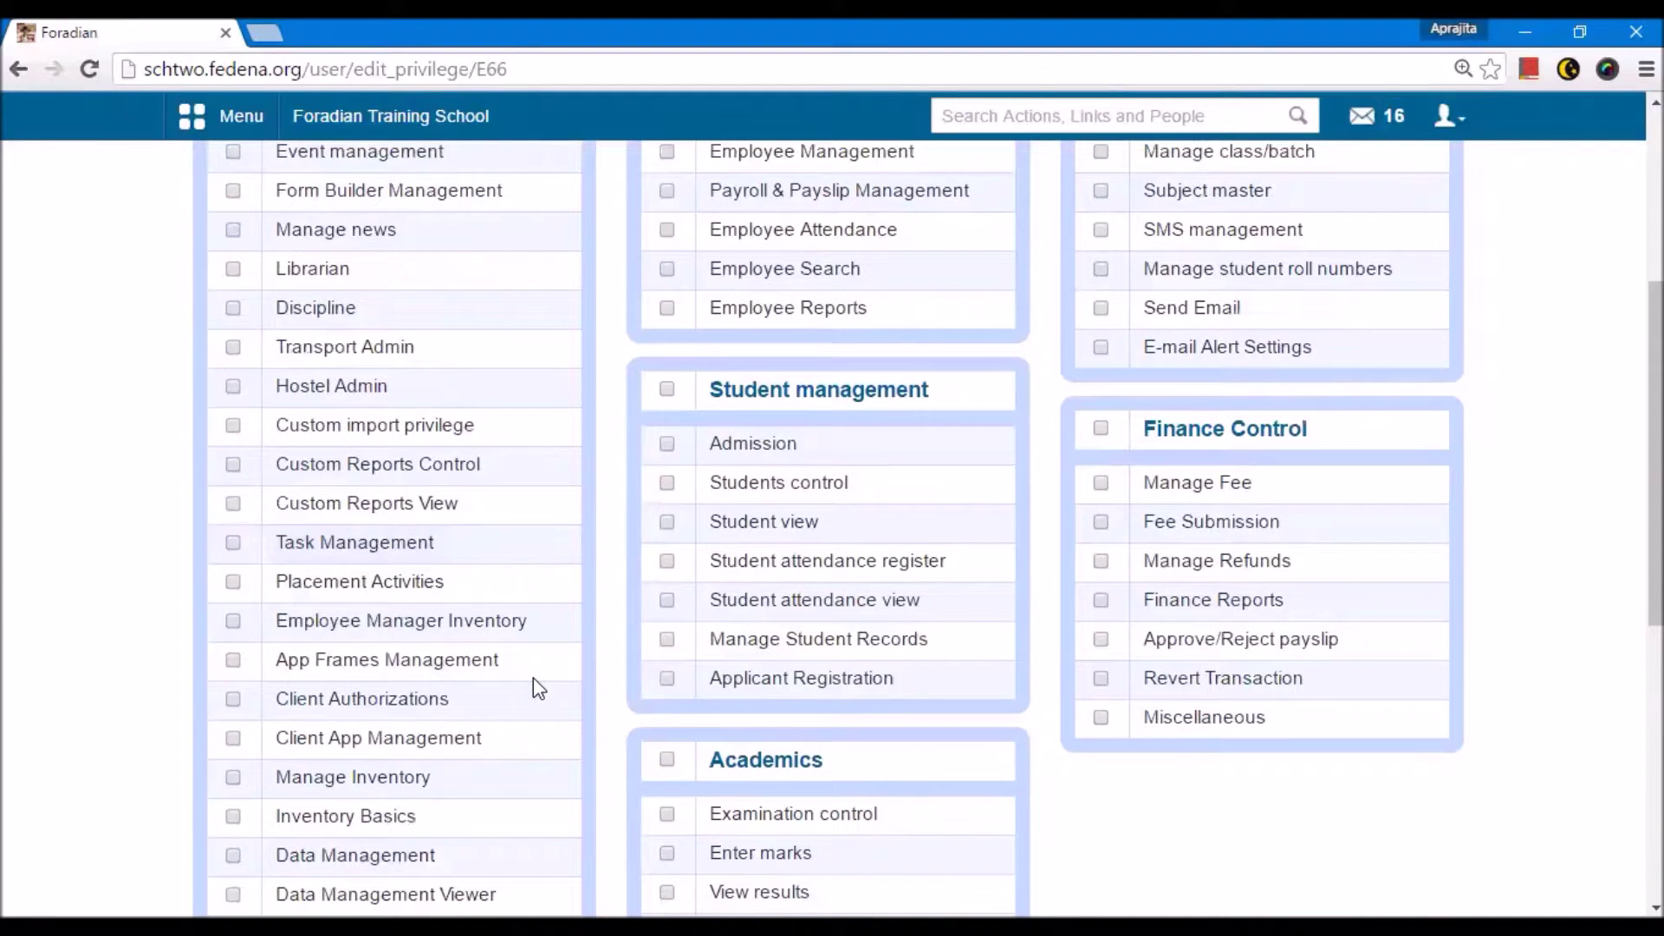
Step: Grant the Admission, Students control and Student view privileges, then return to Manage users
{"action": "scroll", "coordinate": [533, 678], "scroll_direction": "up", "scroll_amount": 1}
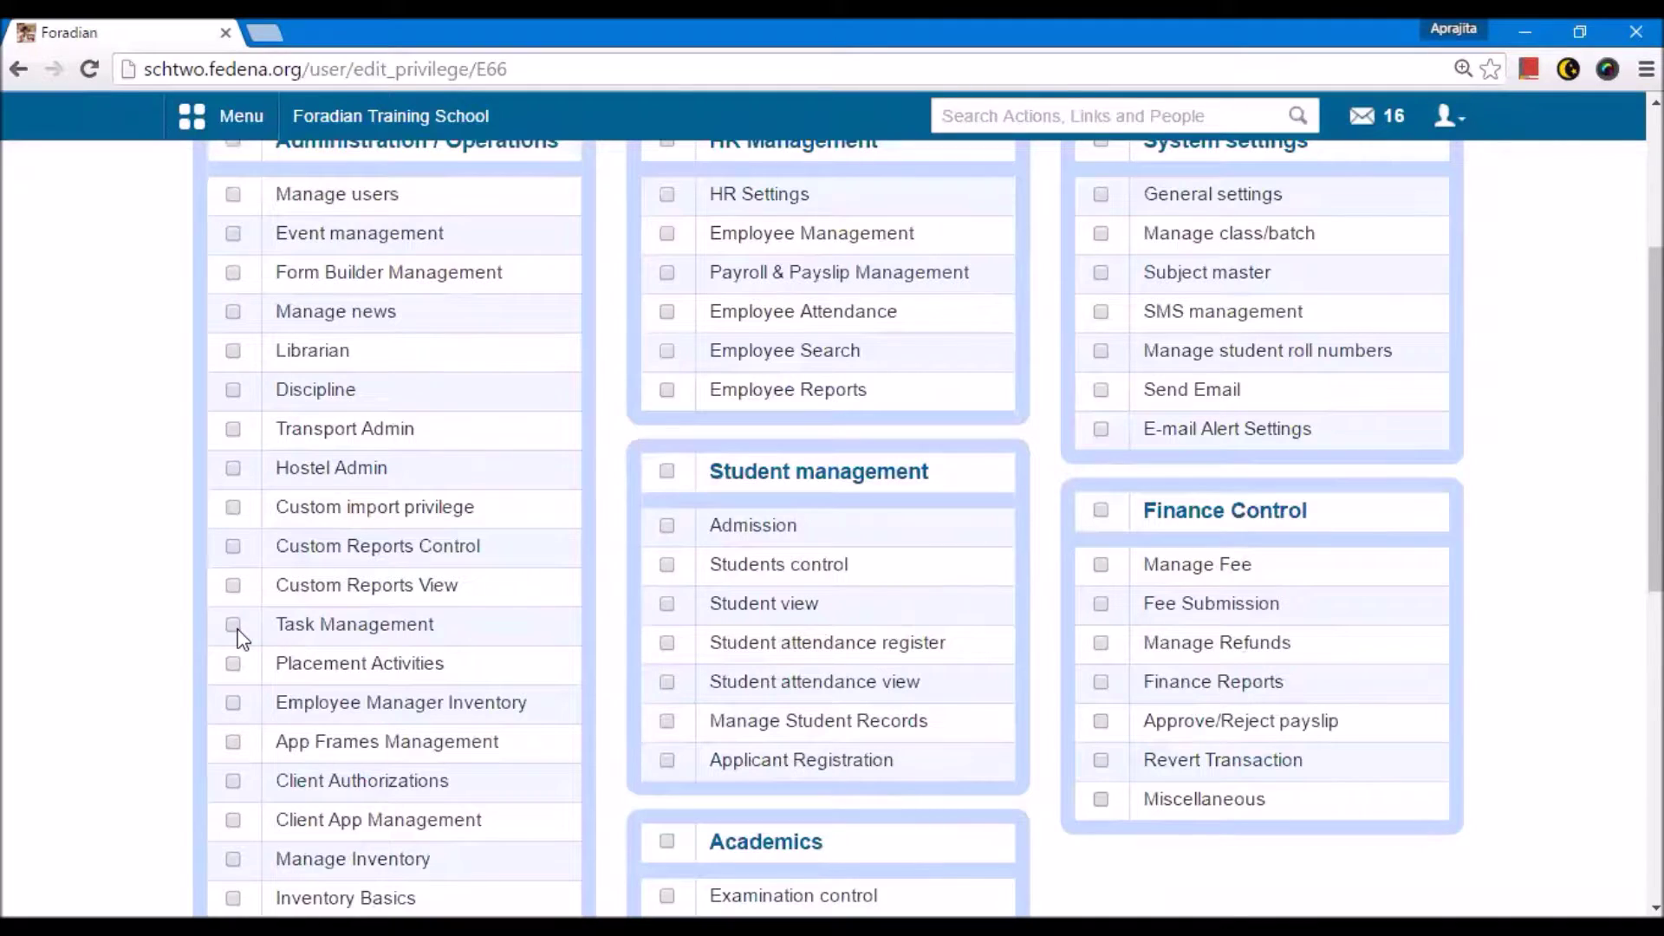
{"action": "scroll", "coordinate": [238, 637], "scroll_direction": "up", "scroll_amount": 1}
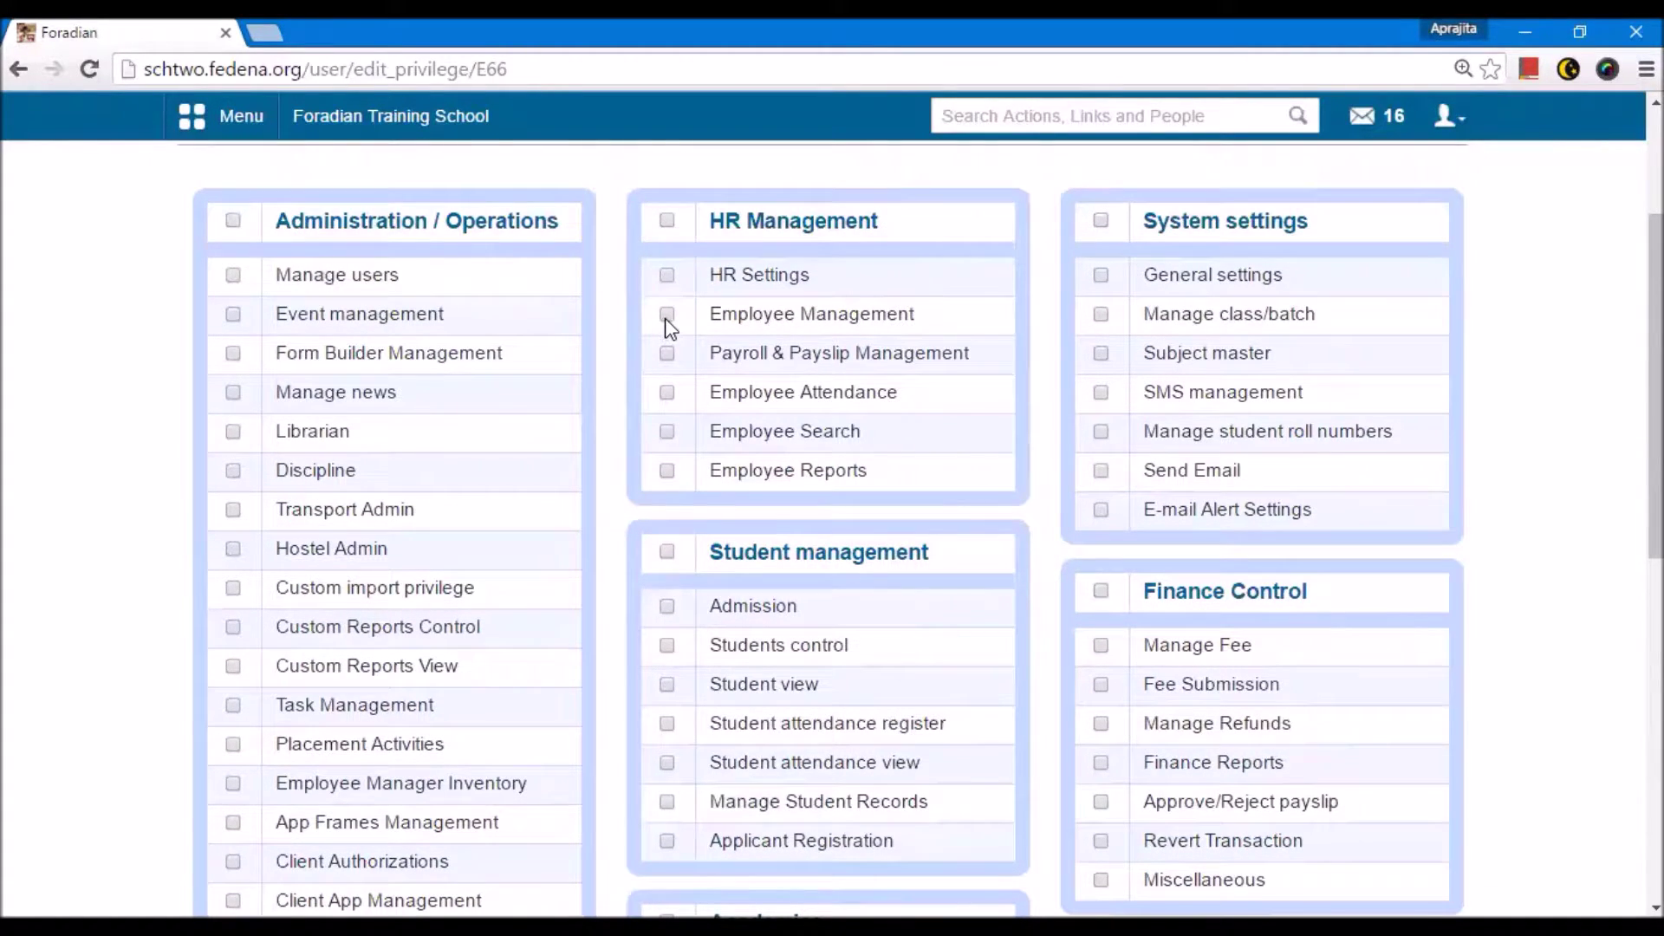
{"action": "left_click", "coordinate": [667, 607]}
{"action": "left_click", "coordinate": [668, 646]}
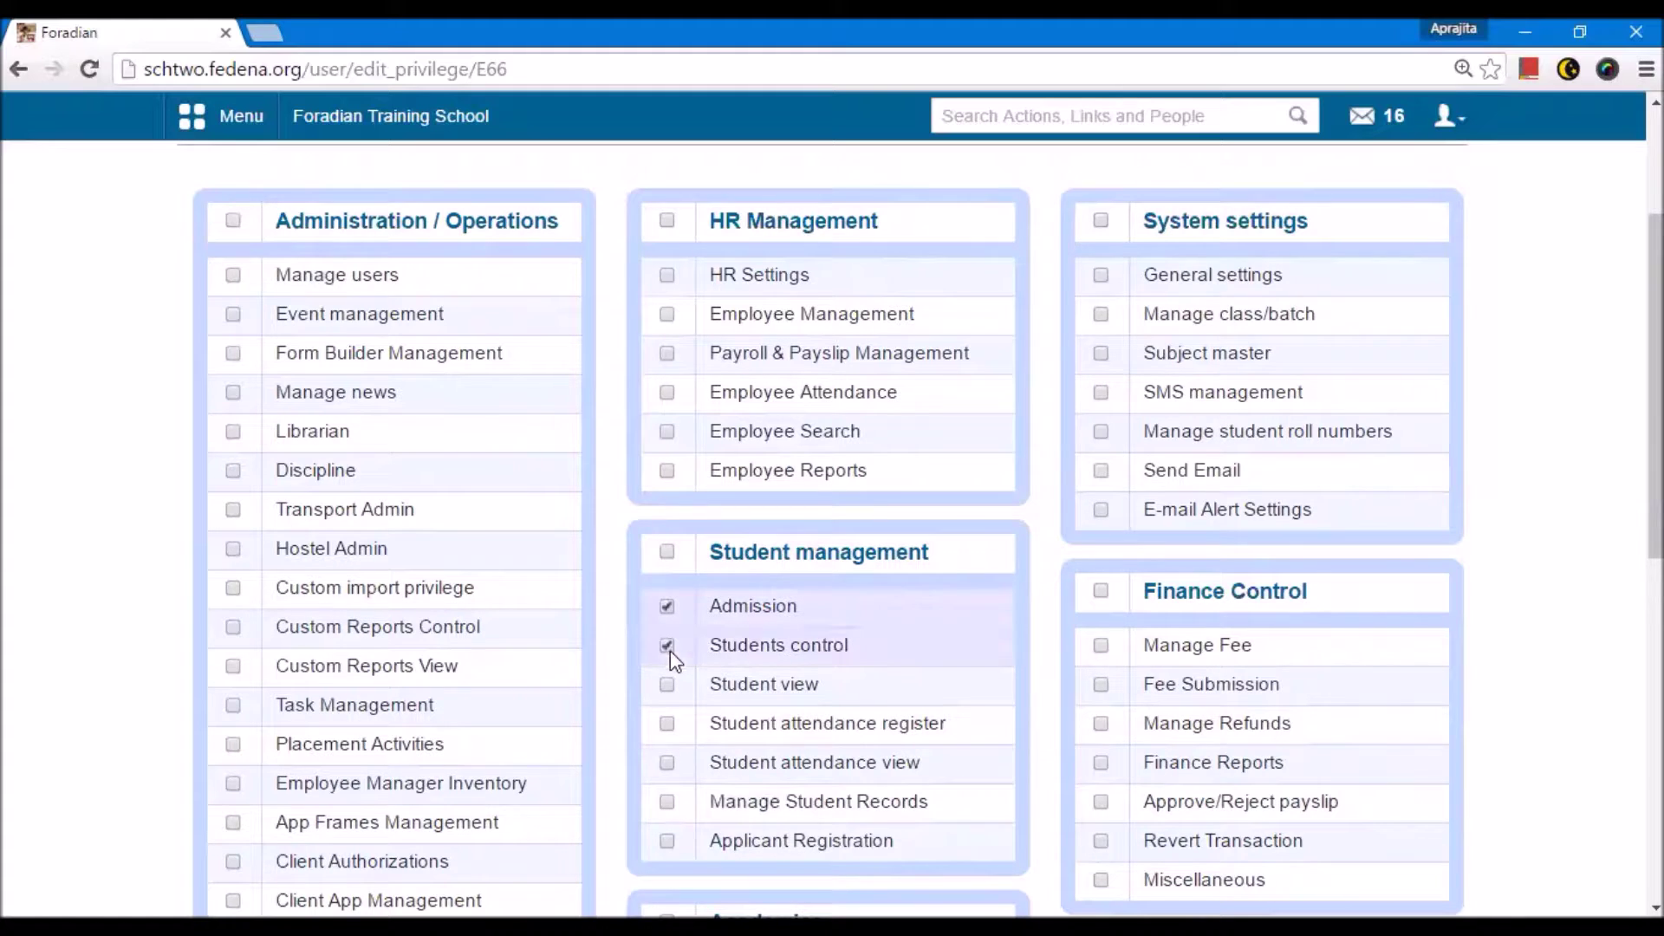
{"action": "left_click", "coordinate": [667, 685]}
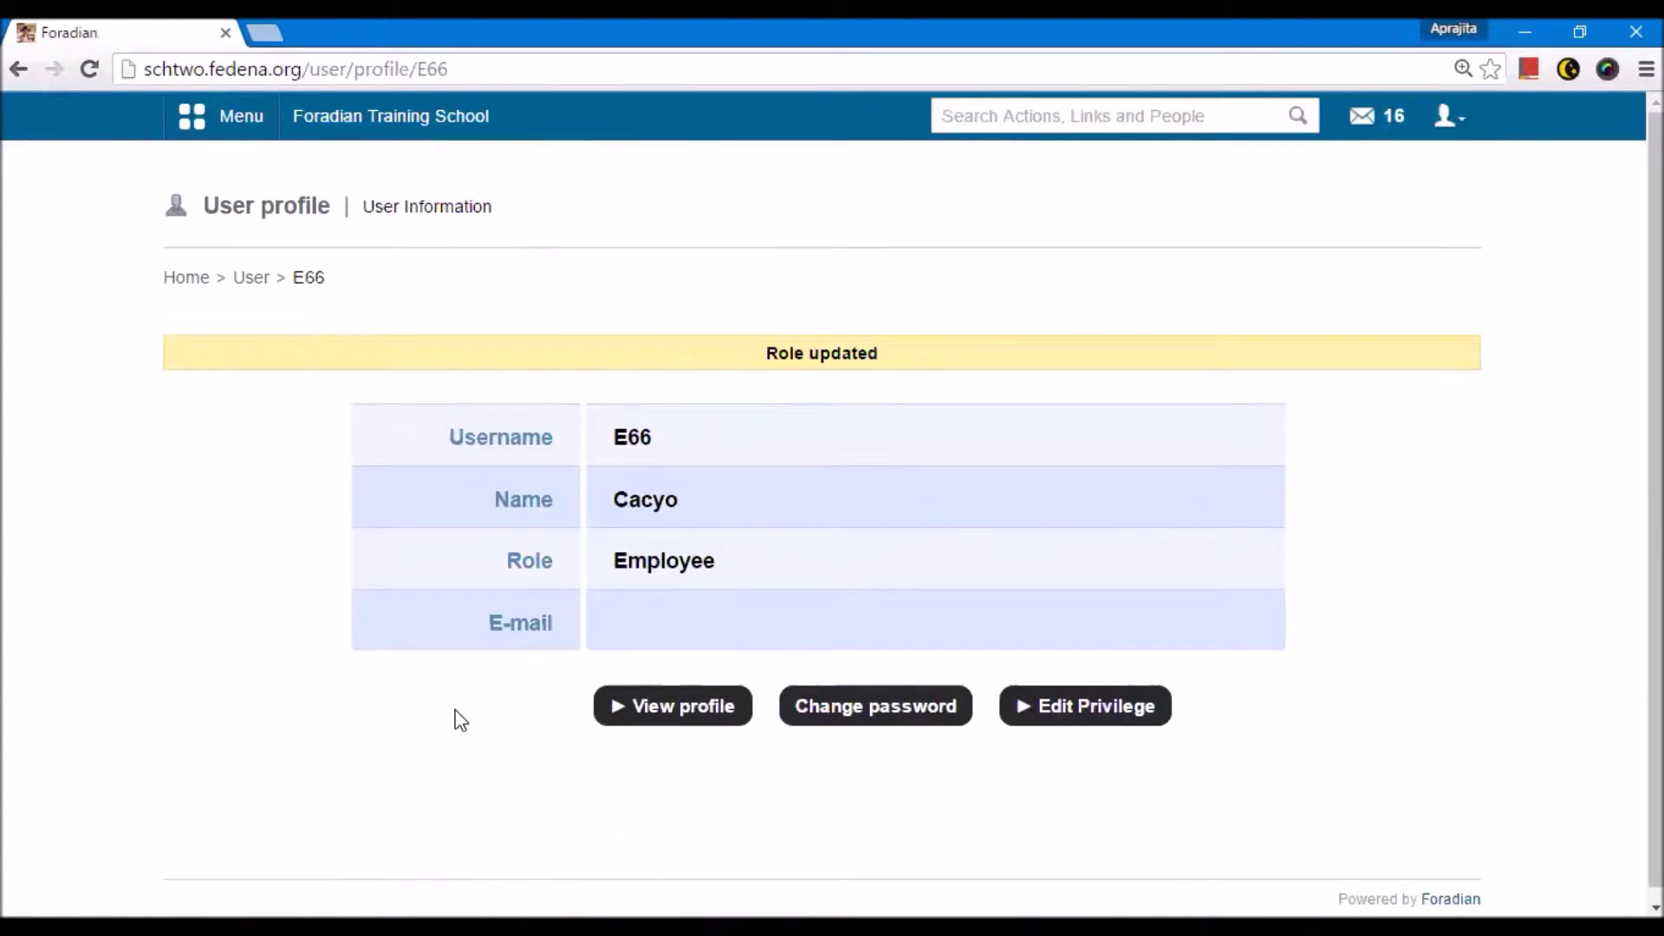
{"action": "key", "text": "alt+Left"}
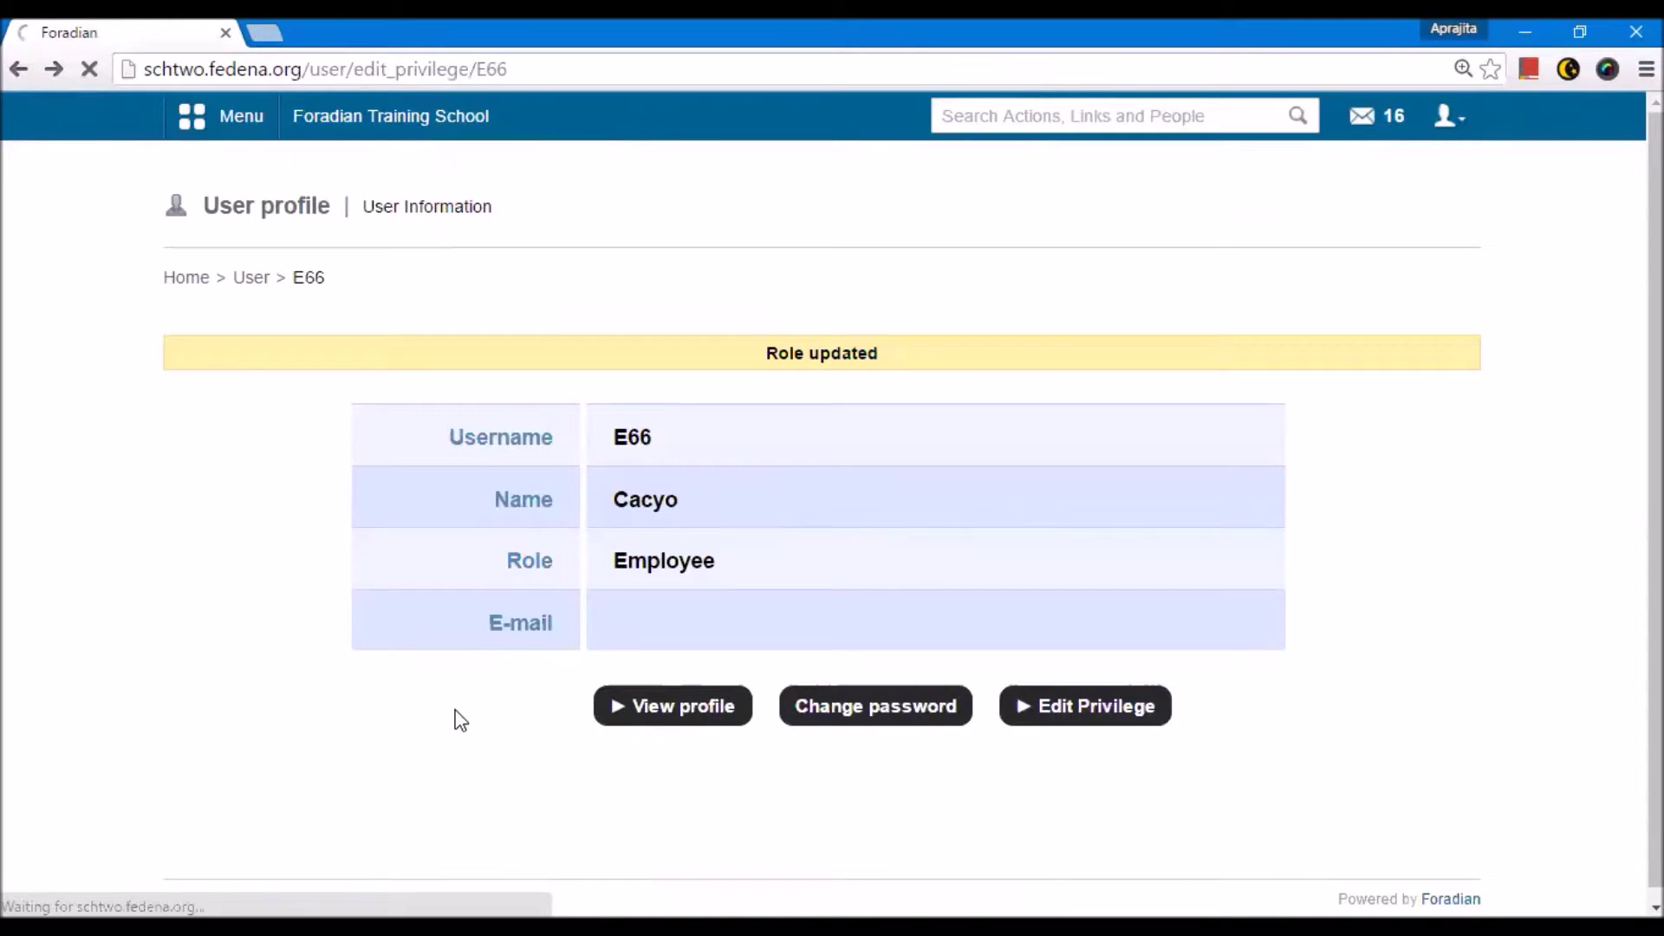
{"action": "left_click", "coordinate": [251, 279]}
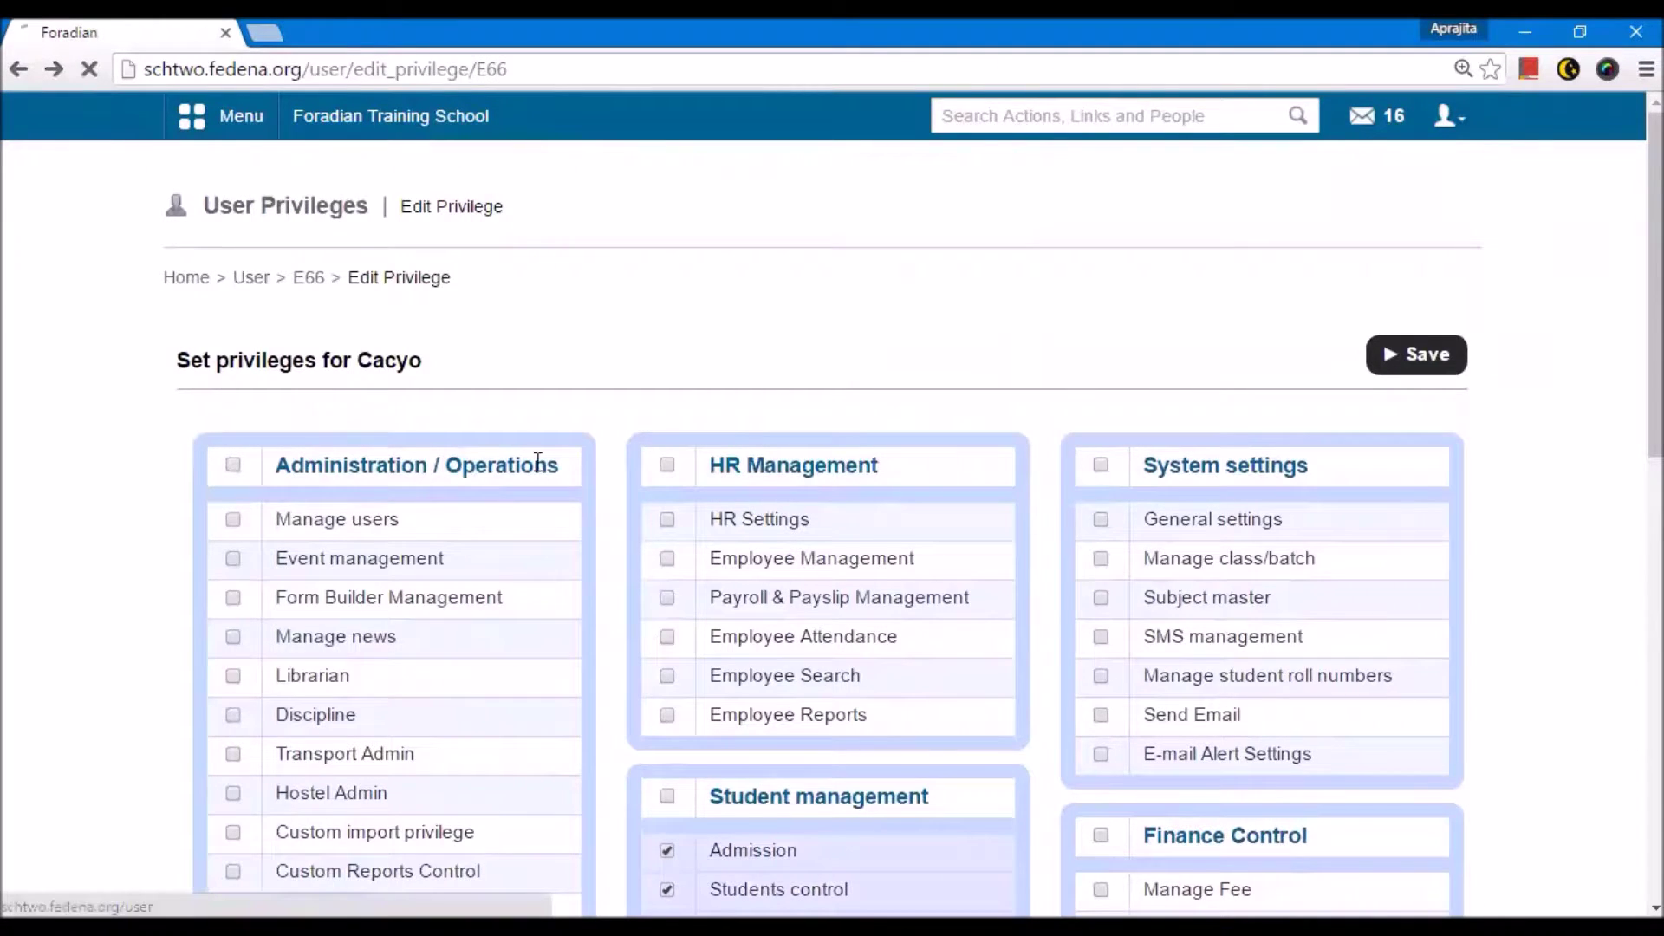
{"action": "left_click", "coordinate": [614, 378]}
{"action": "type", "text": "p"}
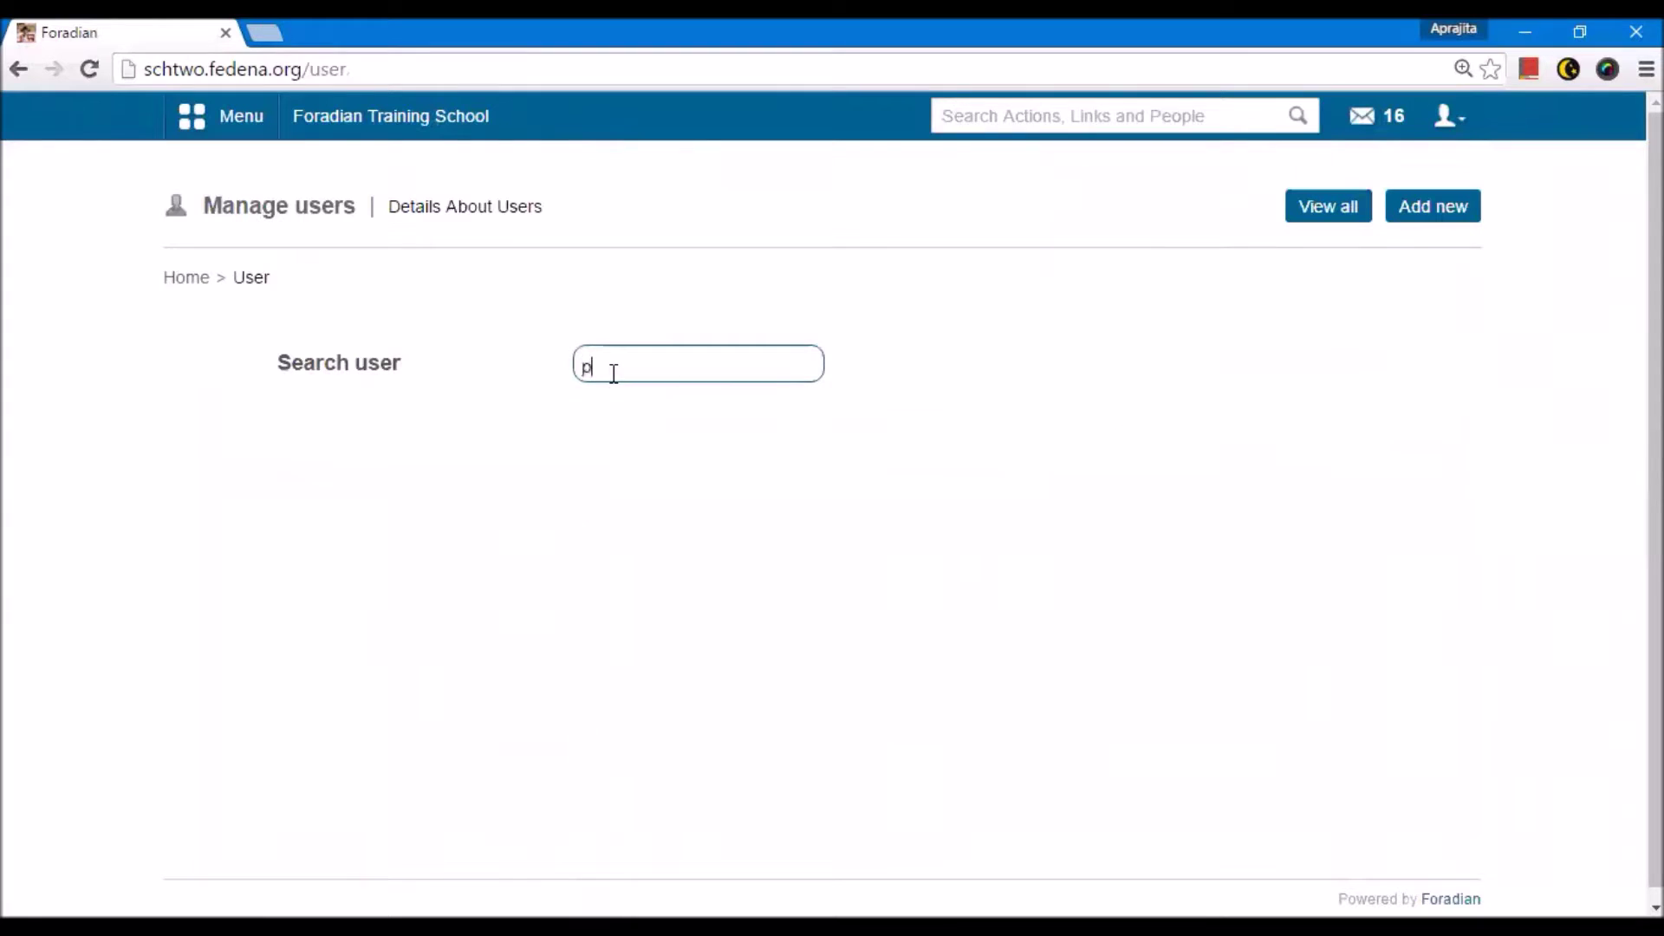
{"action": "type", "text": "user38"}
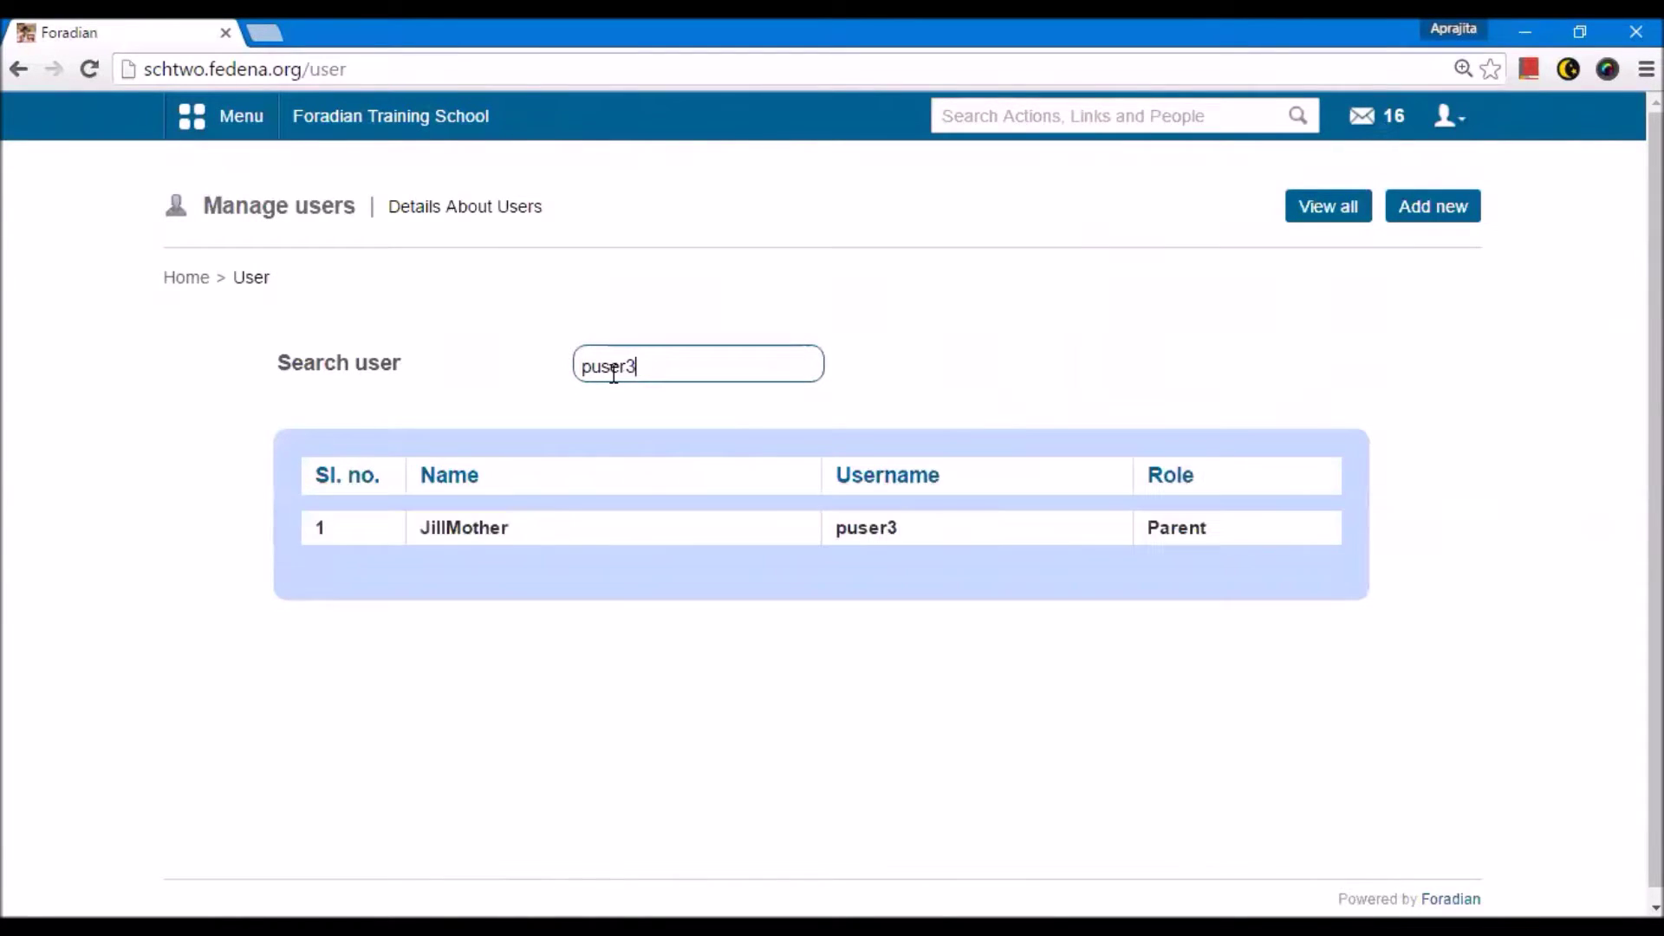
{"action": "left_click", "coordinate": [472, 531]}
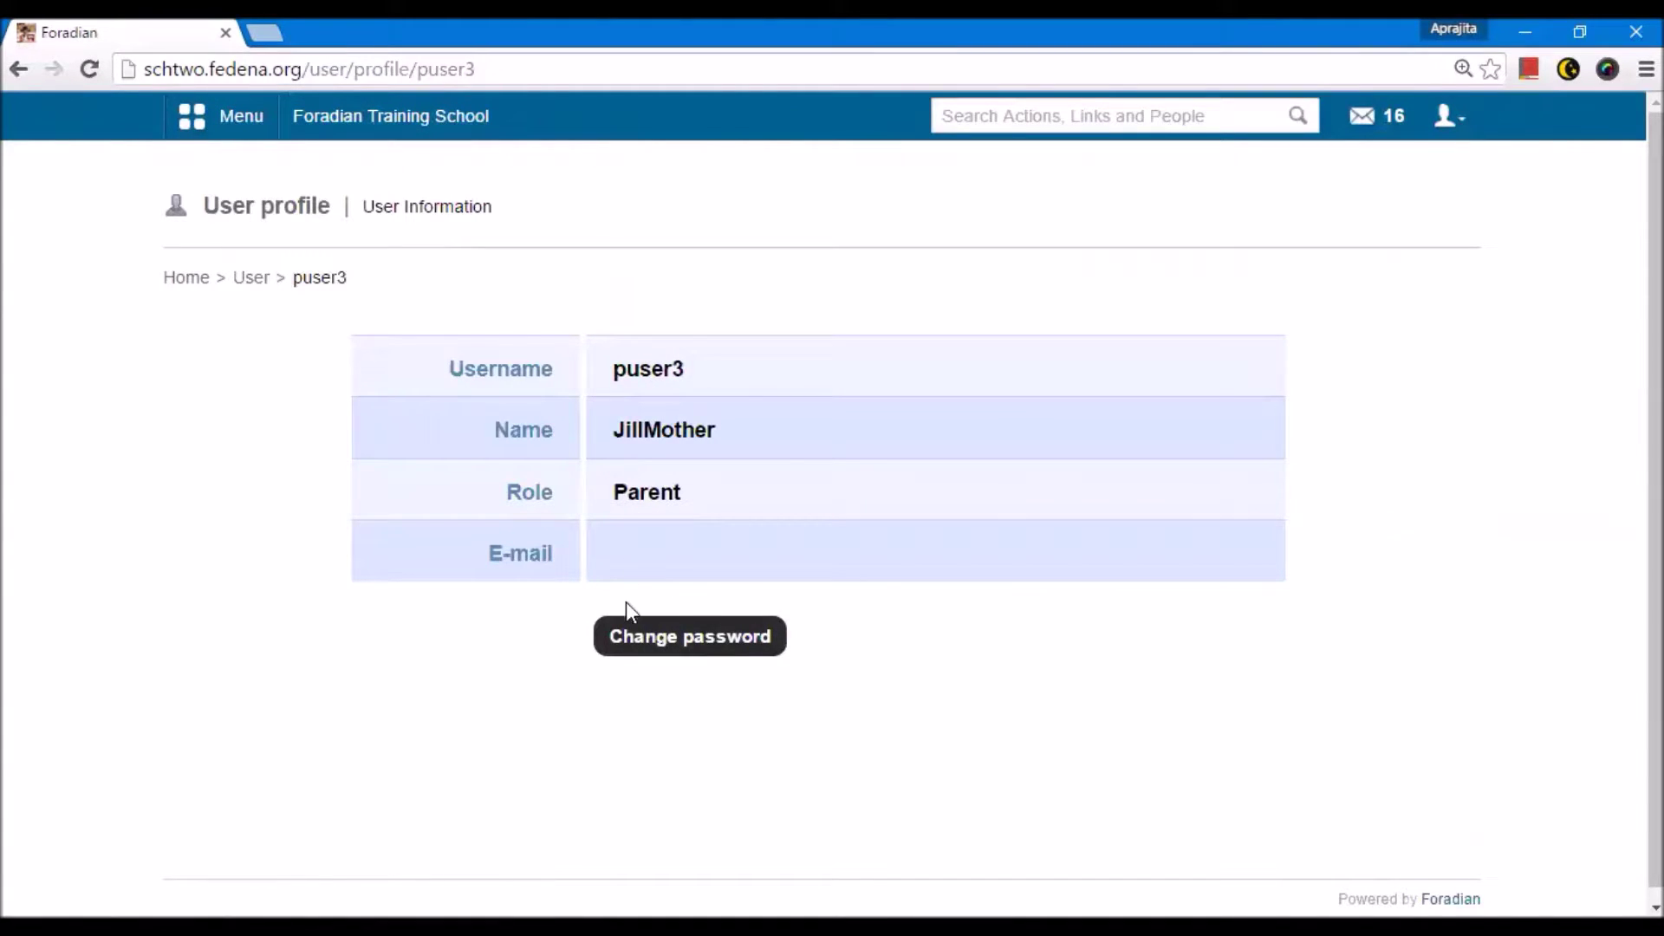
{"action": "left_click", "coordinate": [647, 645]}
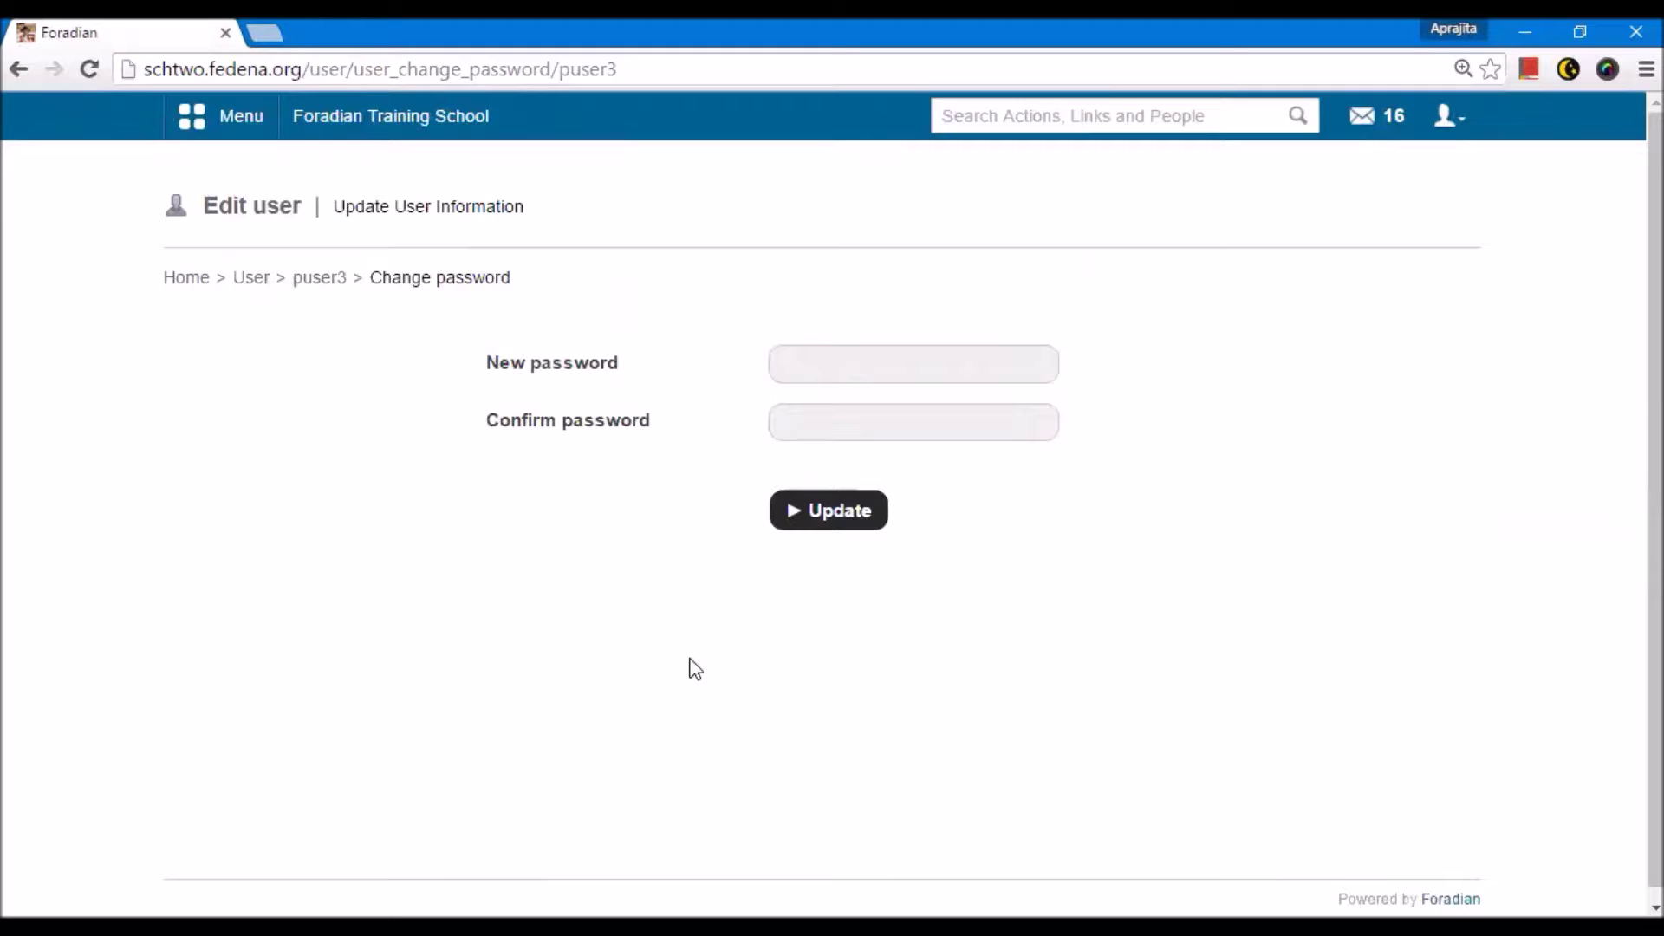
{"action": "key", "text": "alt+Left"}
{"action": "key", "text": "alt+Left"}
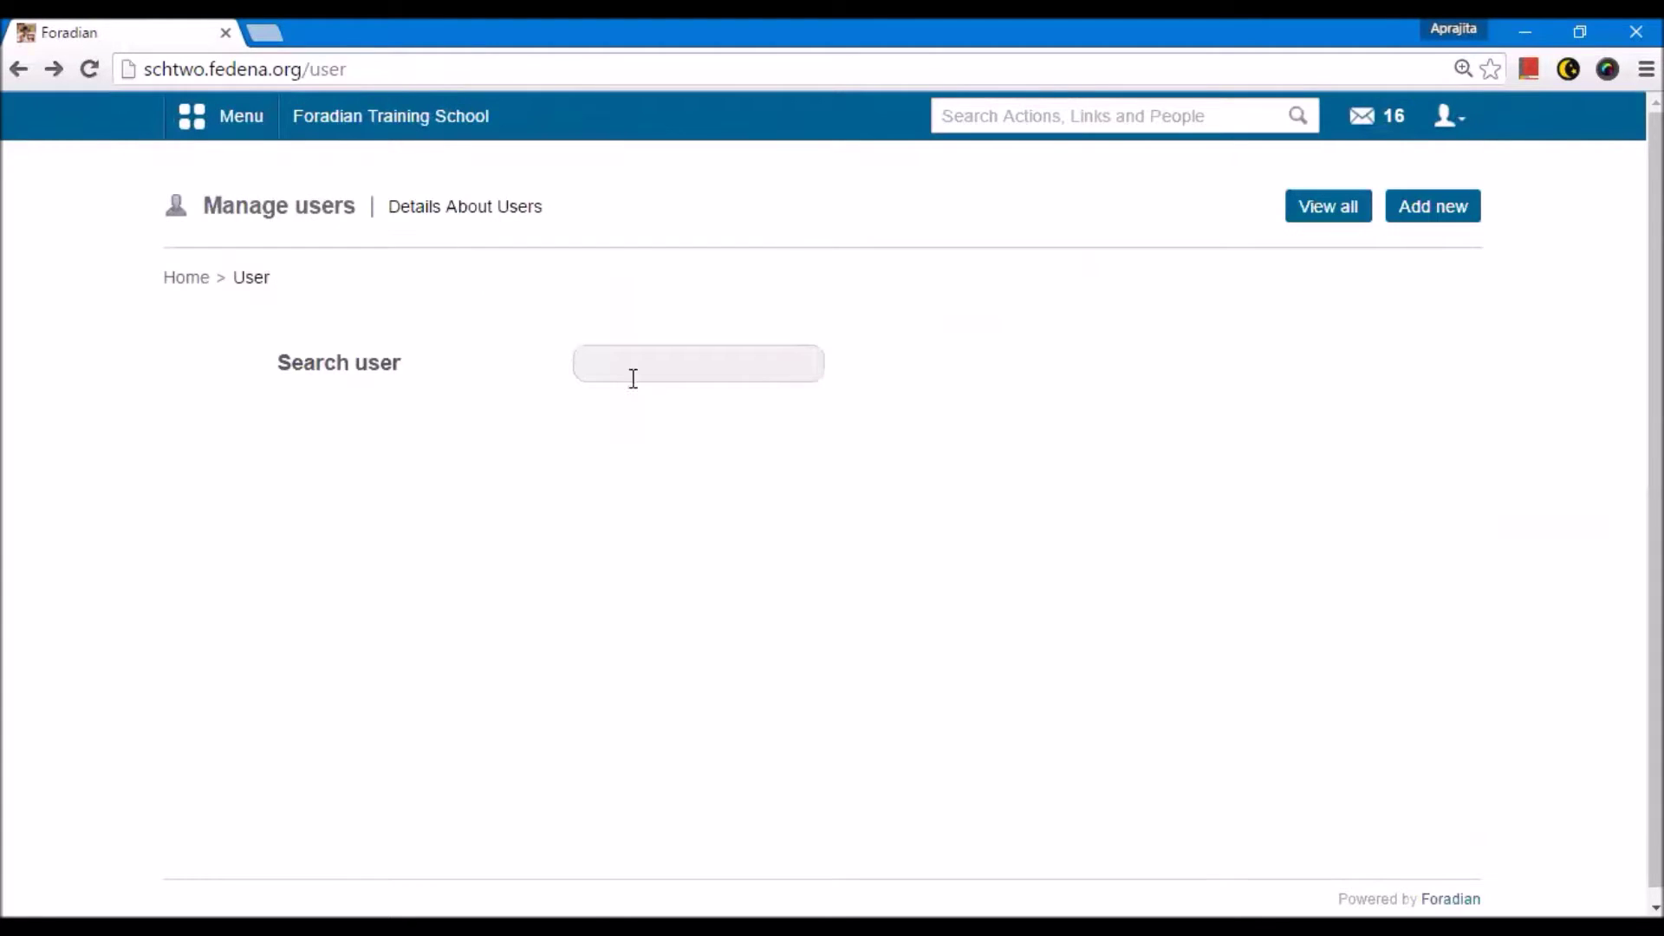
Step: Search for the student user and open their full profile
{"action": "left_click", "coordinate": [620, 363]}
{"action": "type", "text": "user3"}
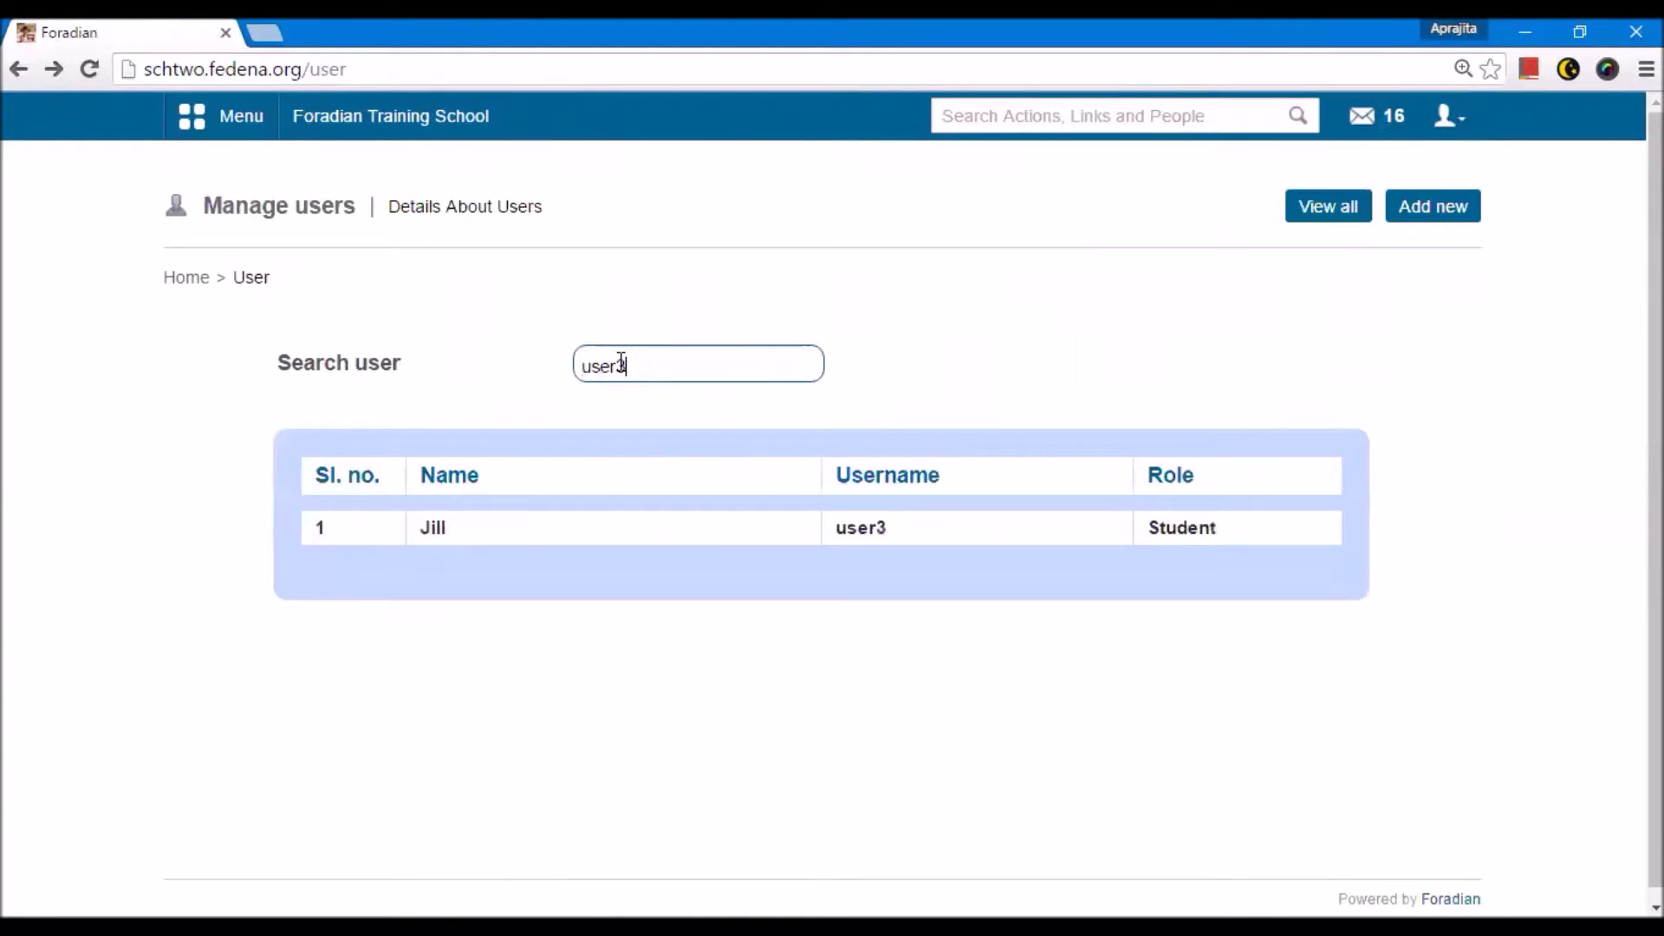
{"action": "left_click", "coordinate": [433, 528]}
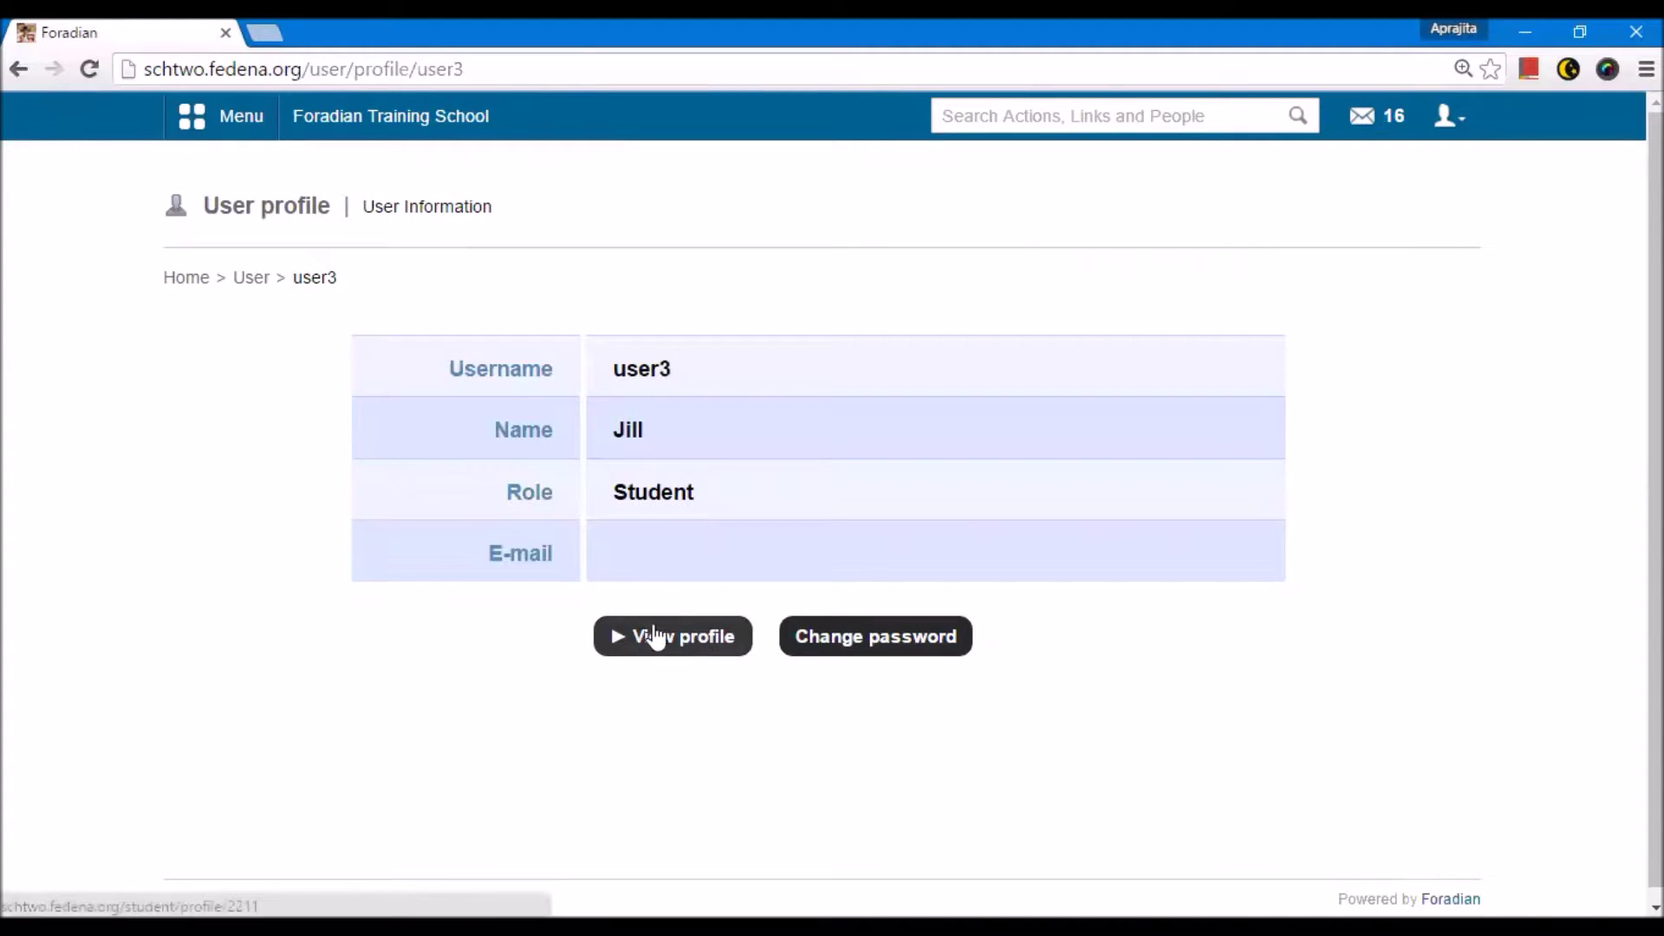
{"action": "left_click", "coordinate": [679, 646]}
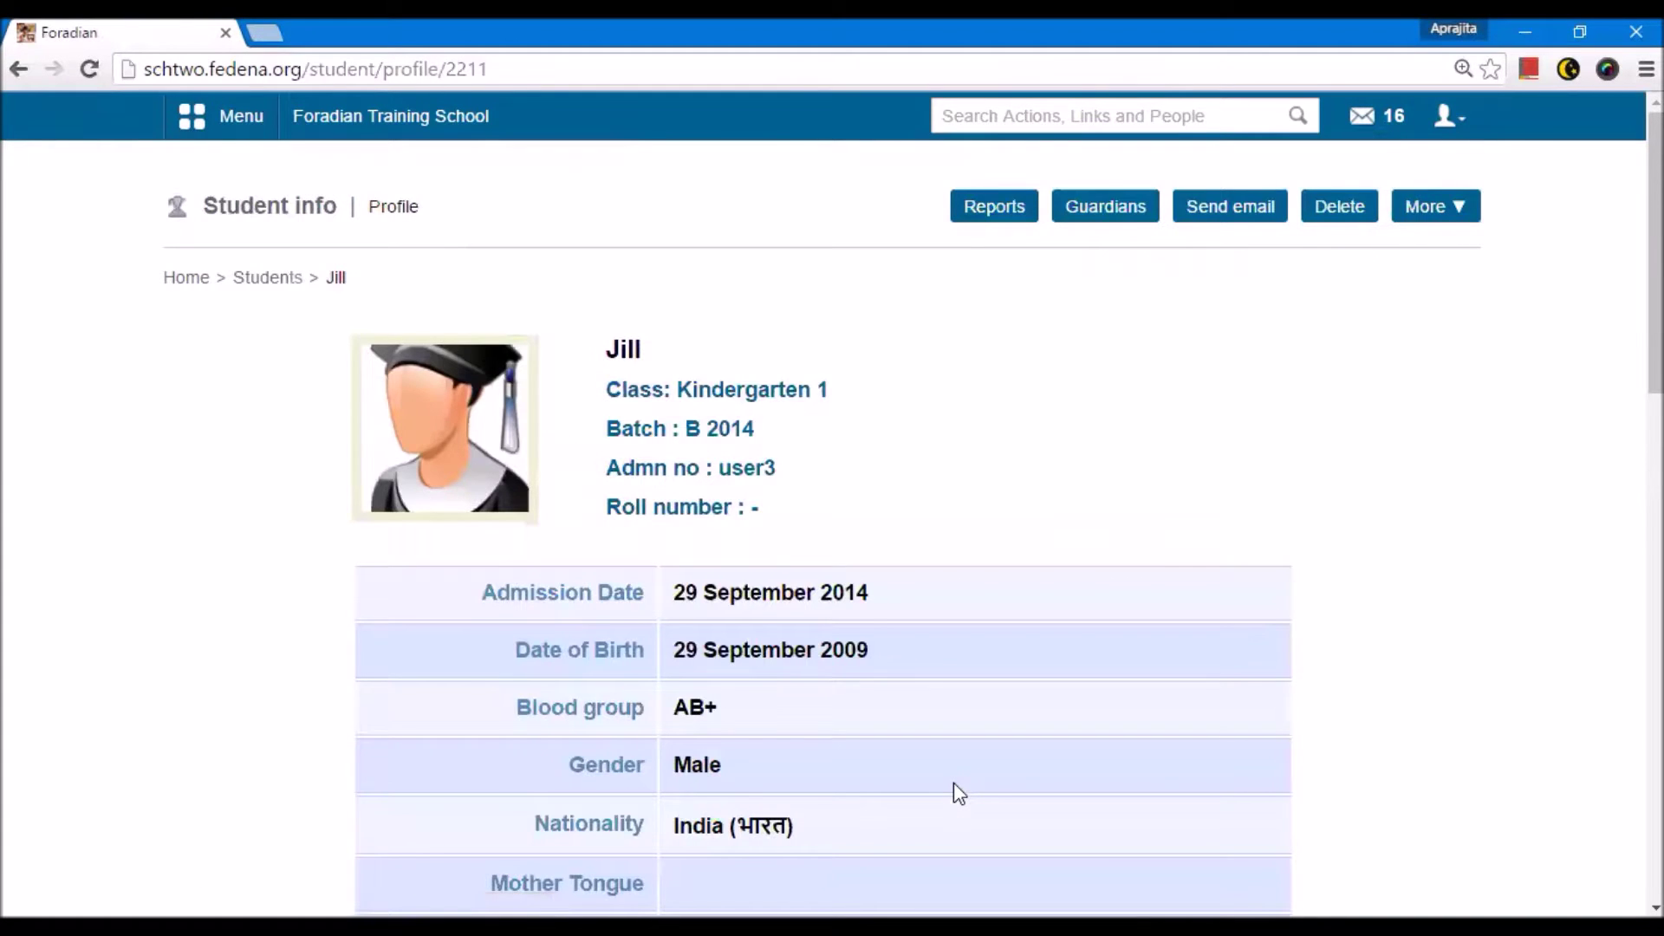
{"action": "scroll", "coordinate": [954, 785], "scroll_direction": "down", "scroll_amount": 4}
{"action": "scroll", "coordinate": [953, 787], "scroll_direction": "down", "scroll_amount": 10}
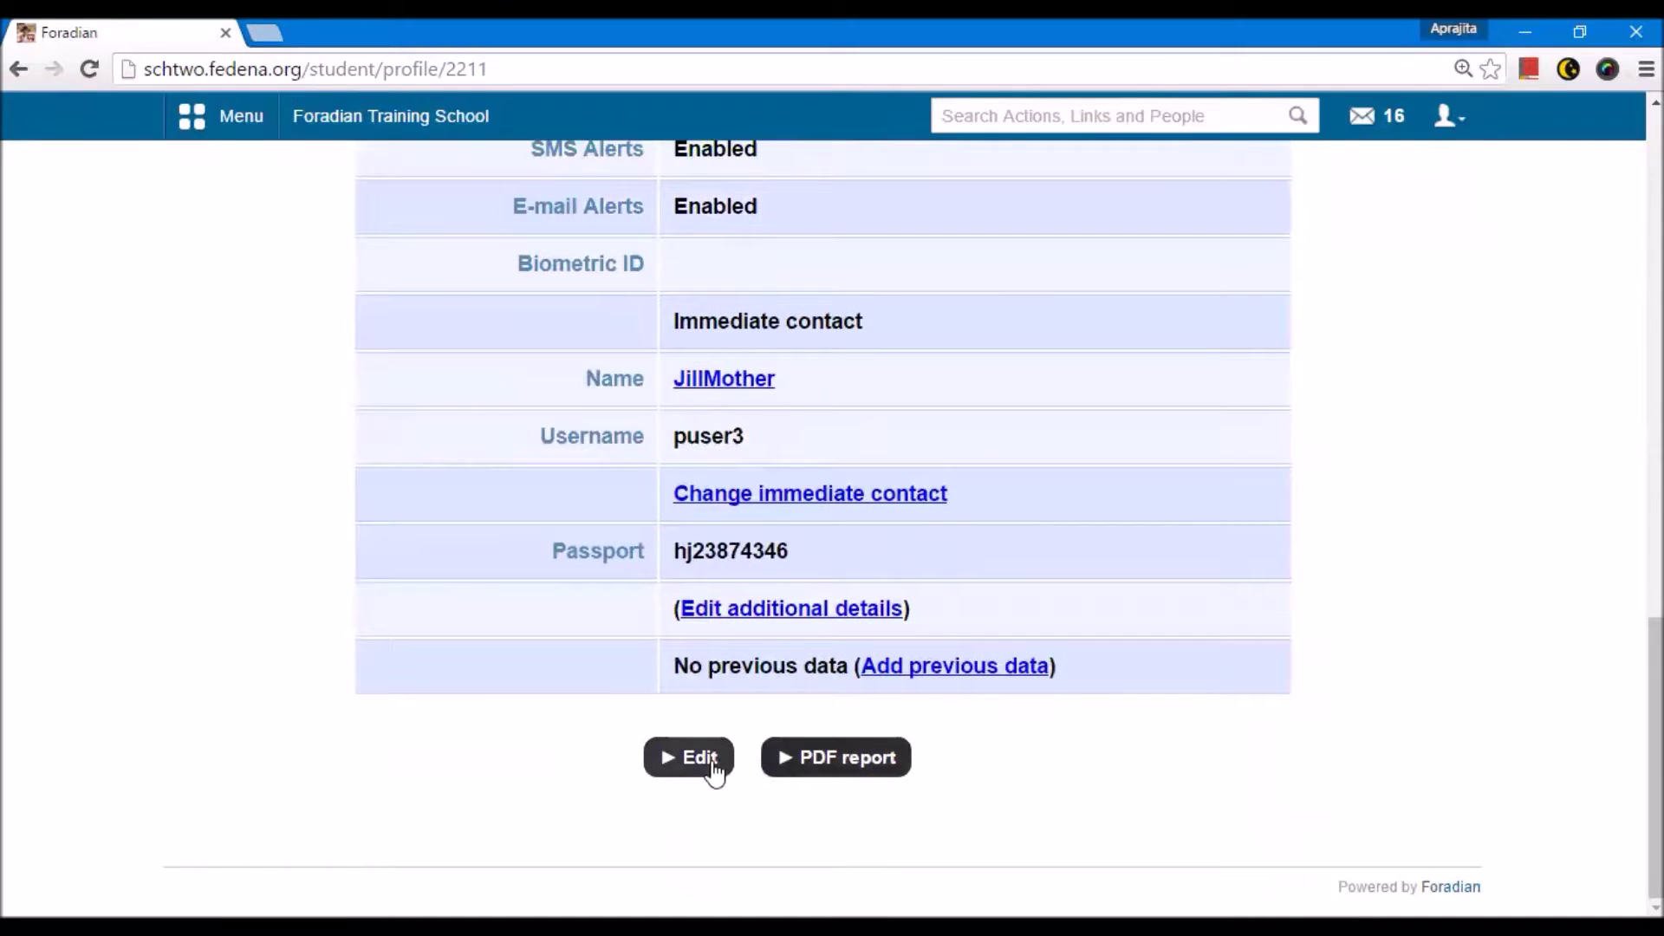
Step: Add a last name to the student's record, save it, and go back
{"action": "left_click", "coordinate": [704, 765]}
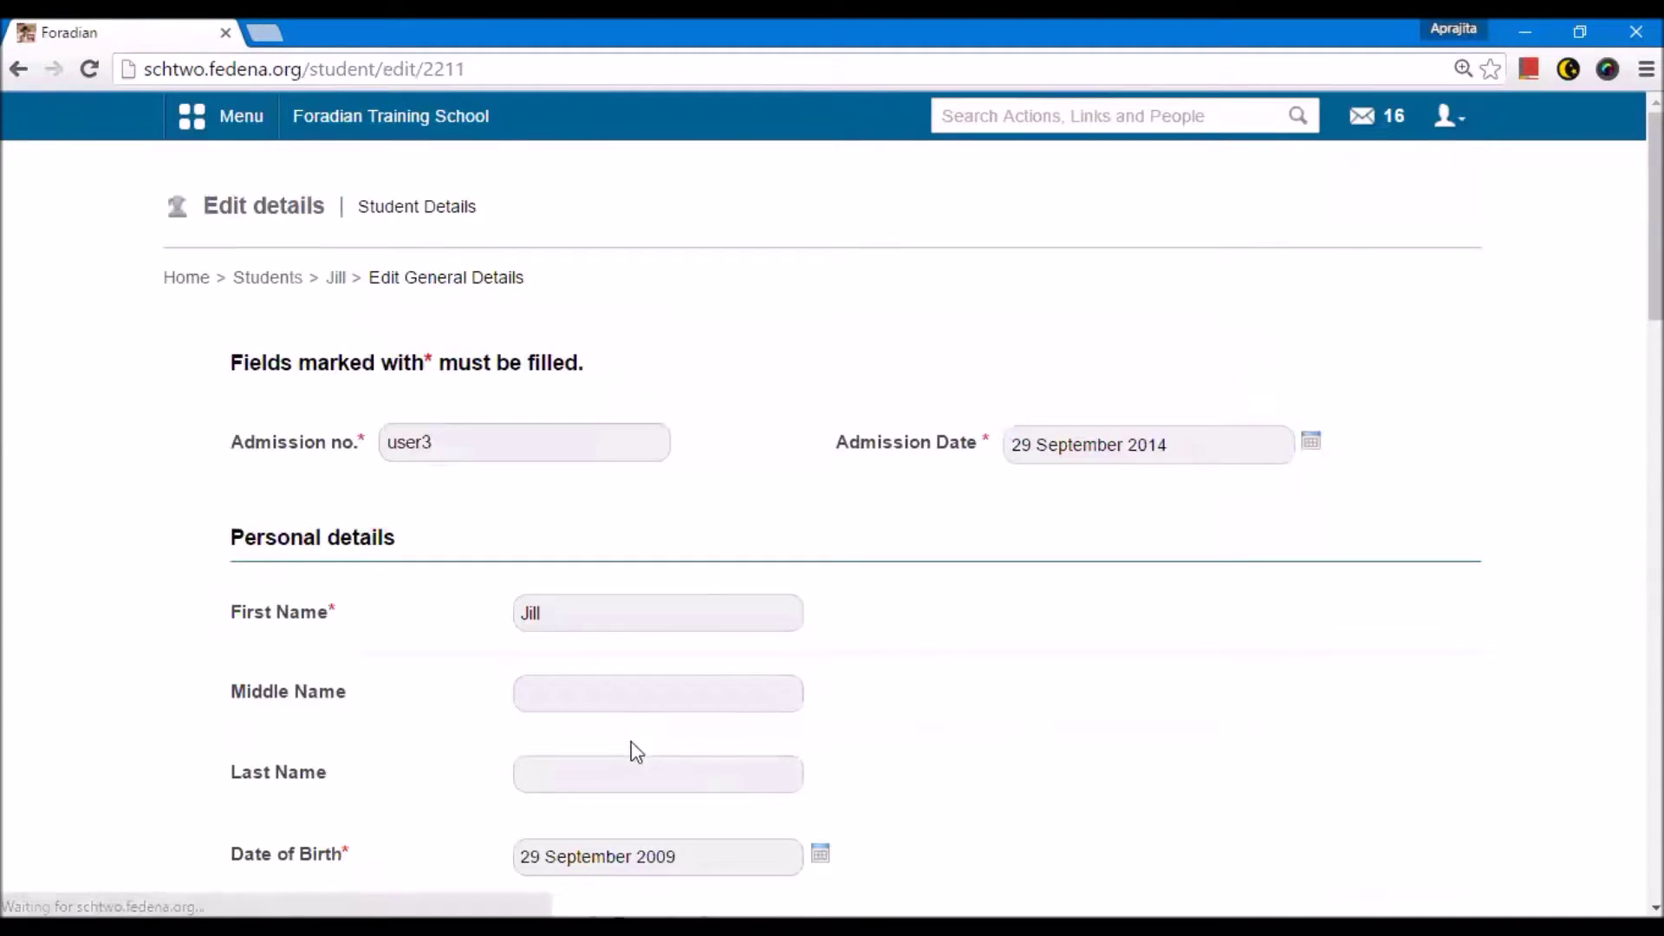
{"action": "left_click", "coordinate": [595, 787]}
{"action": "type", "text": "ko"}
{"action": "scroll", "coordinate": [595, 787], "scroll_direction": "down", "scroll_amount": 20}
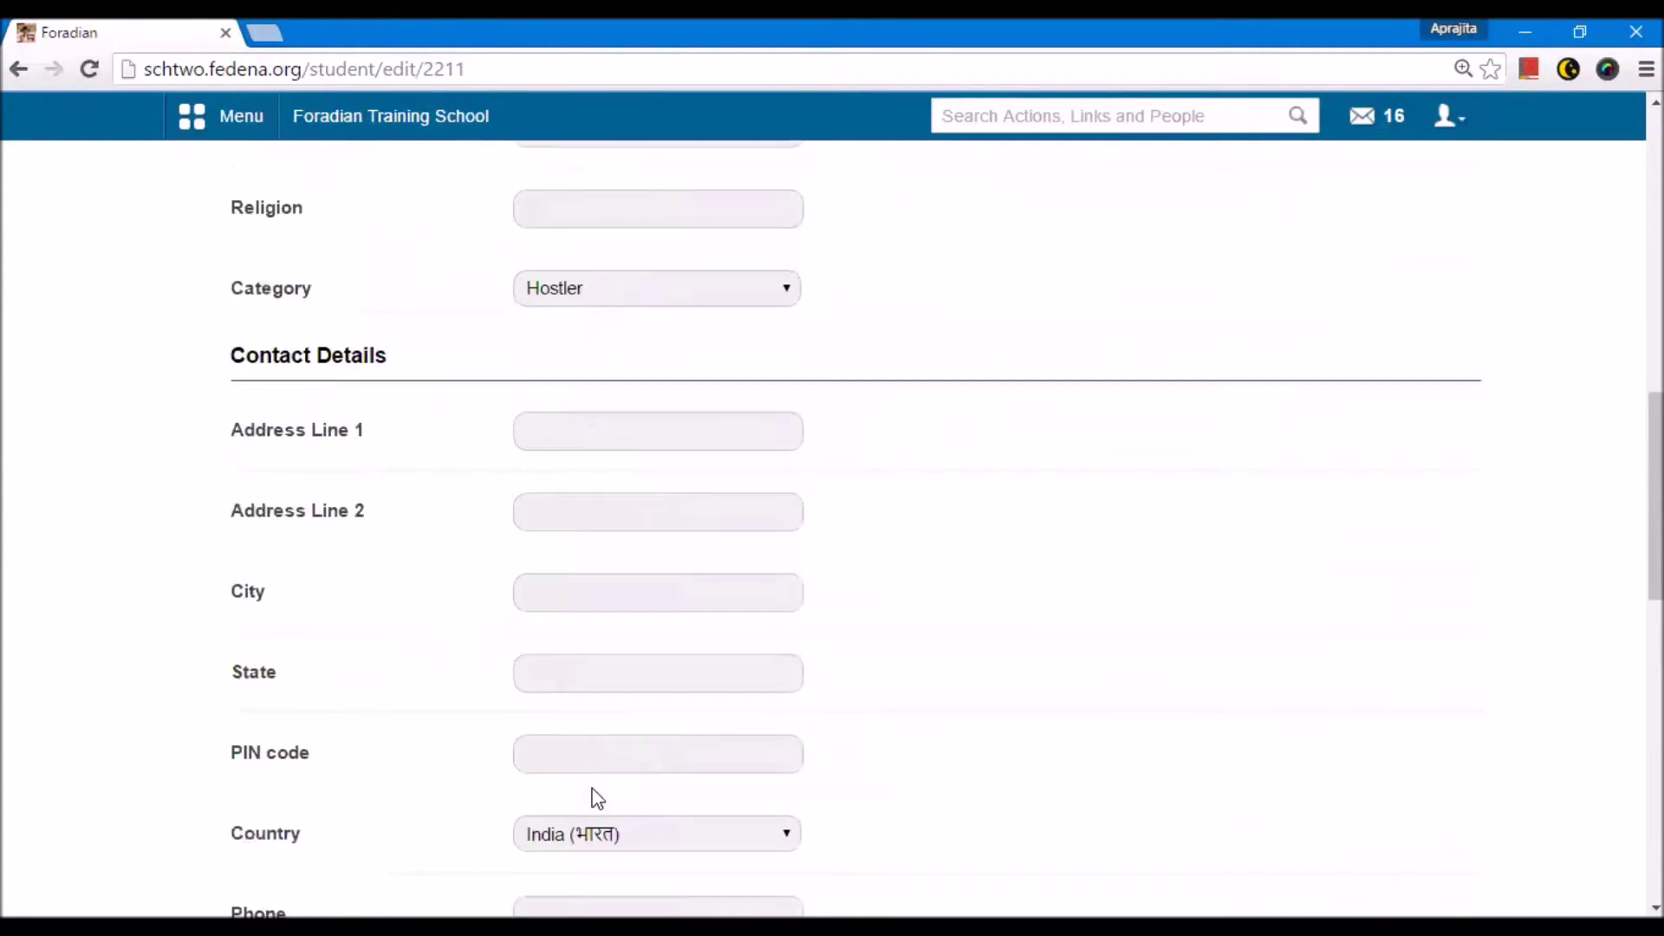
{"action": "left_click", "coordinate": [537, 730]}
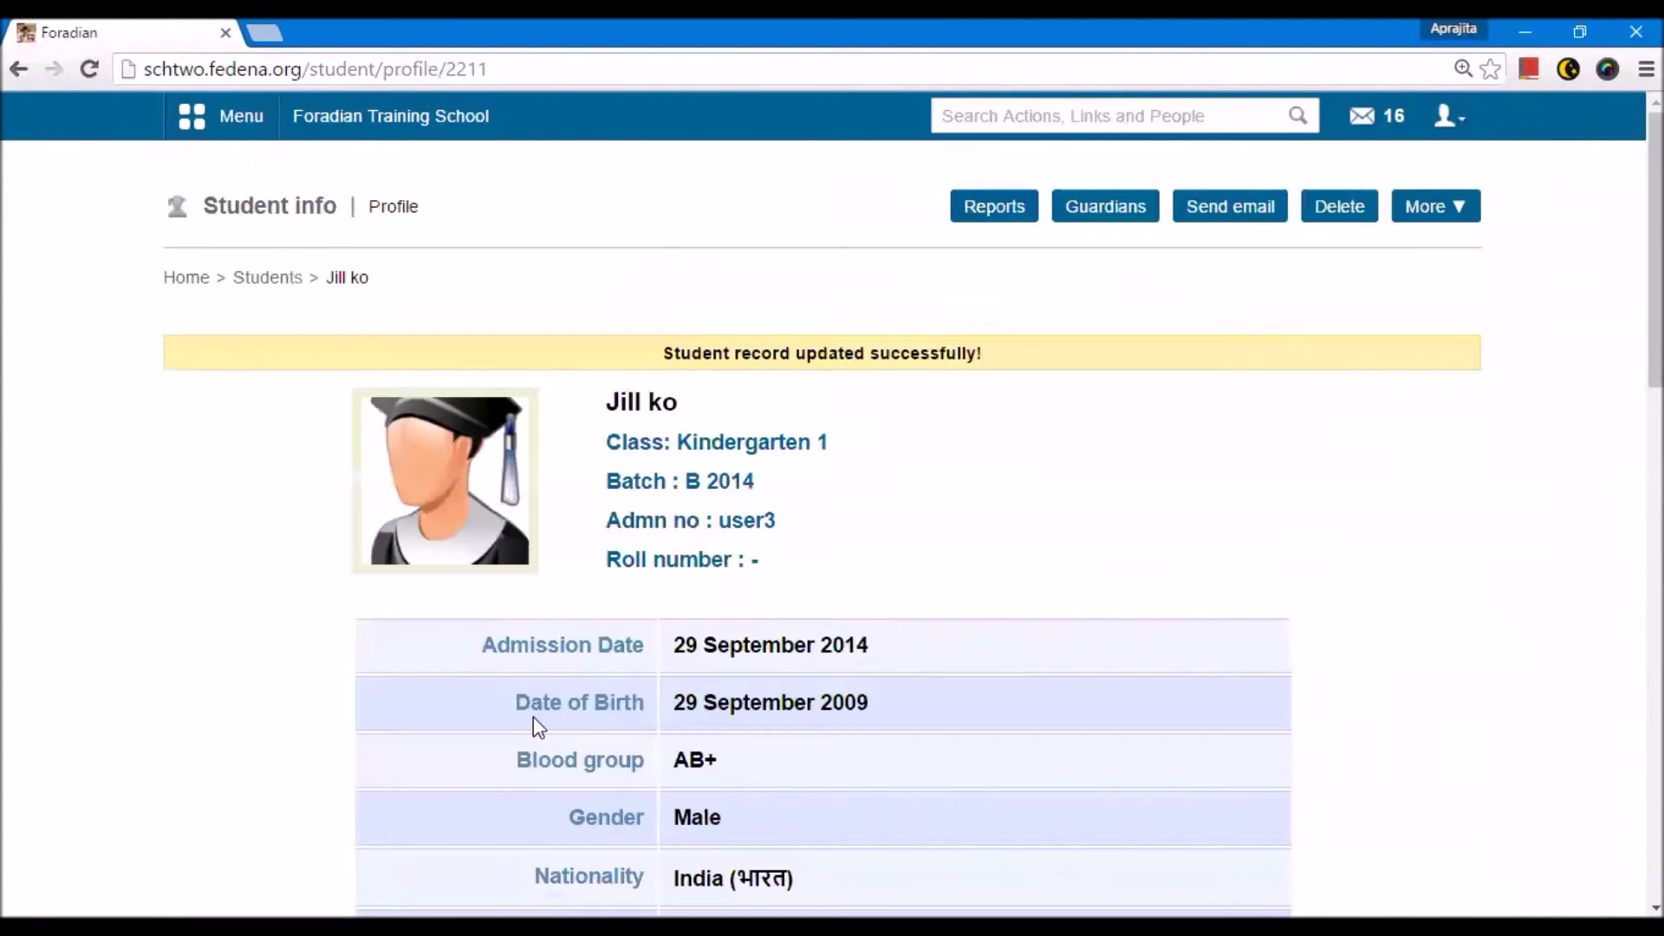
{"action": "key", "text": "alt+Left"}
{"action": "key", "text": "alt+Left"}
{"action": "key", "text": "alt+Left"}
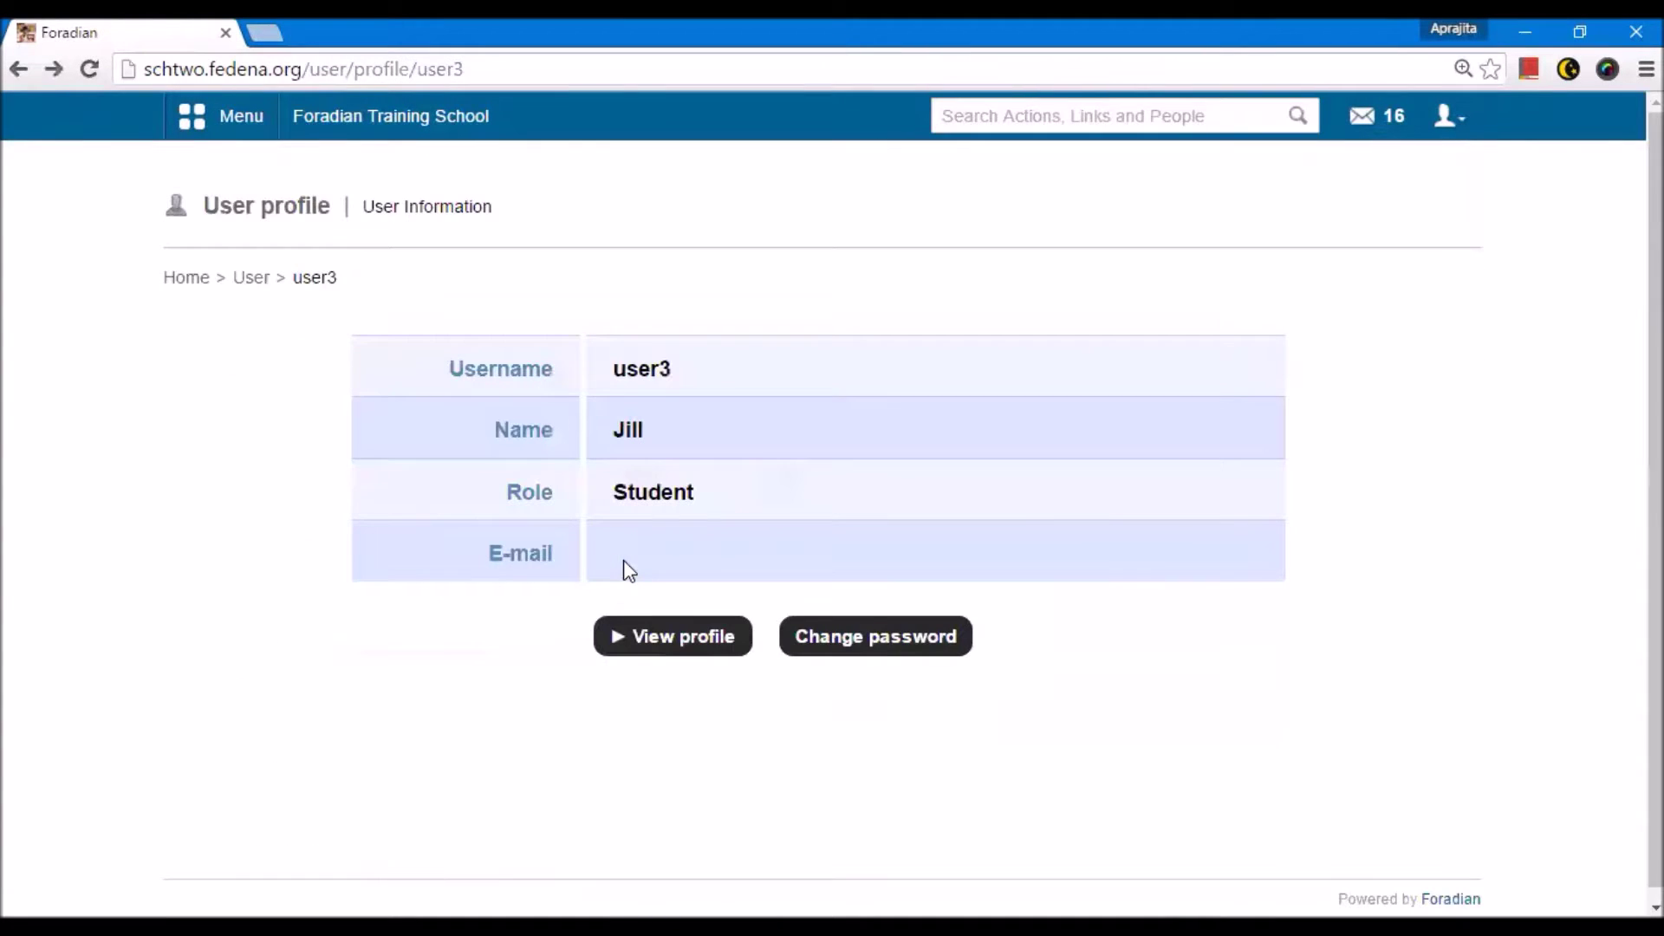
Step: Set a new password for the student user and return to Manage users
{"action": "left_click", "coordinate": [893, 652]}
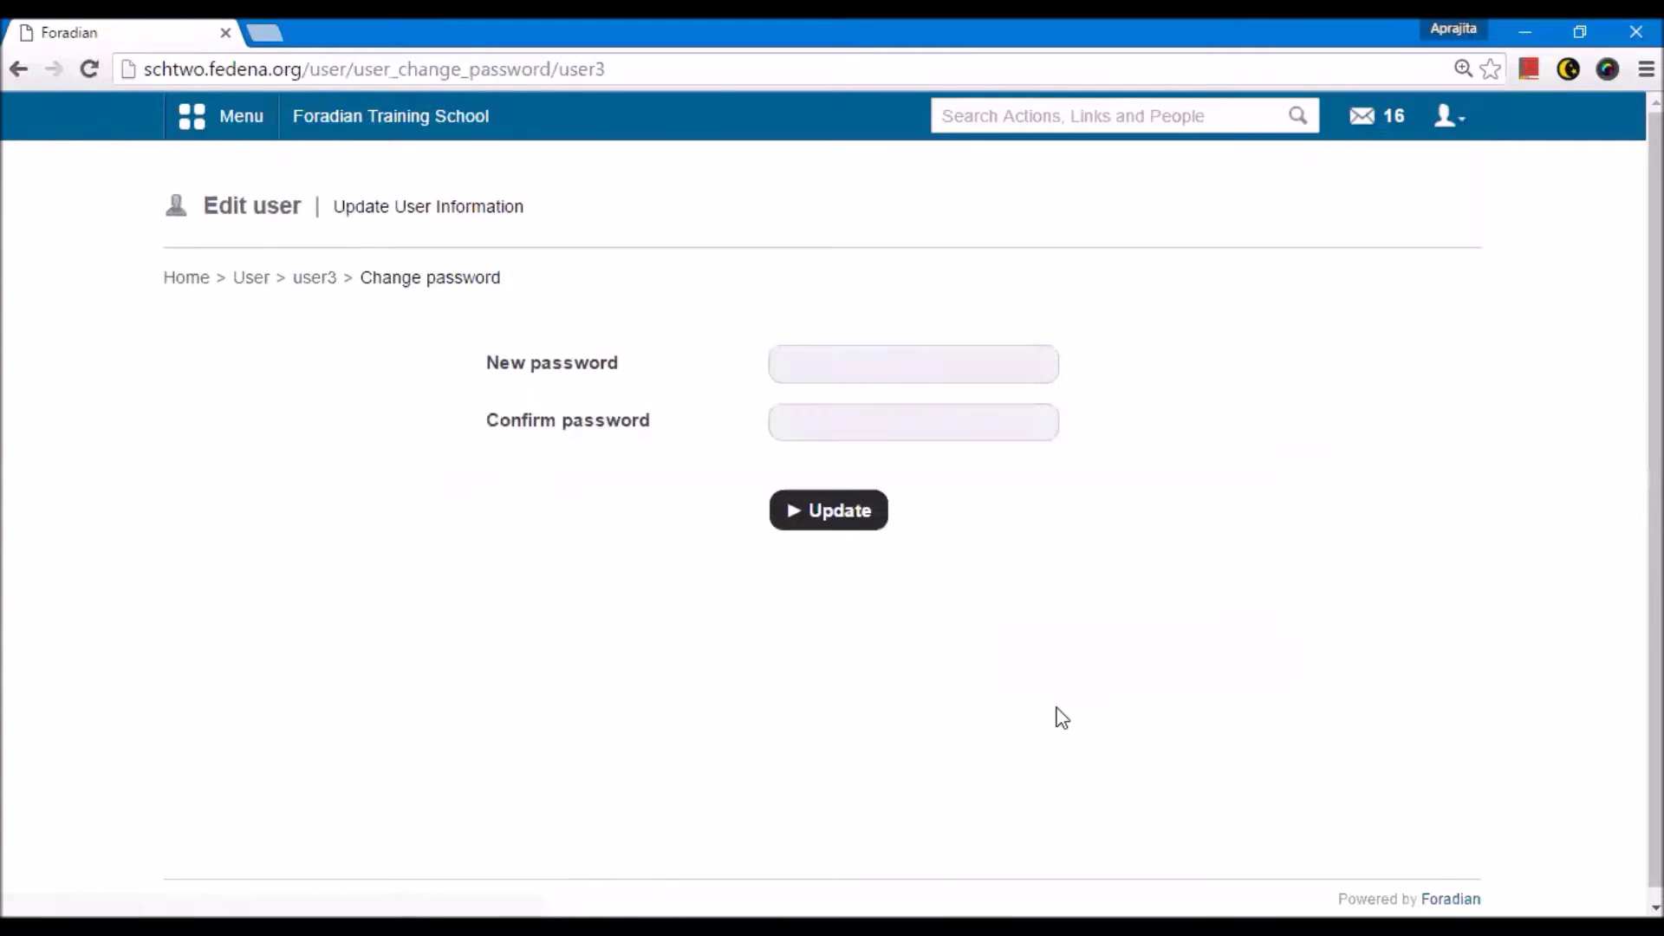
{"action": "left_click", "coordinate": [829, 371]}
{"action": "key", "text": "Tab"}
{"action": "key", "text": "Return"}
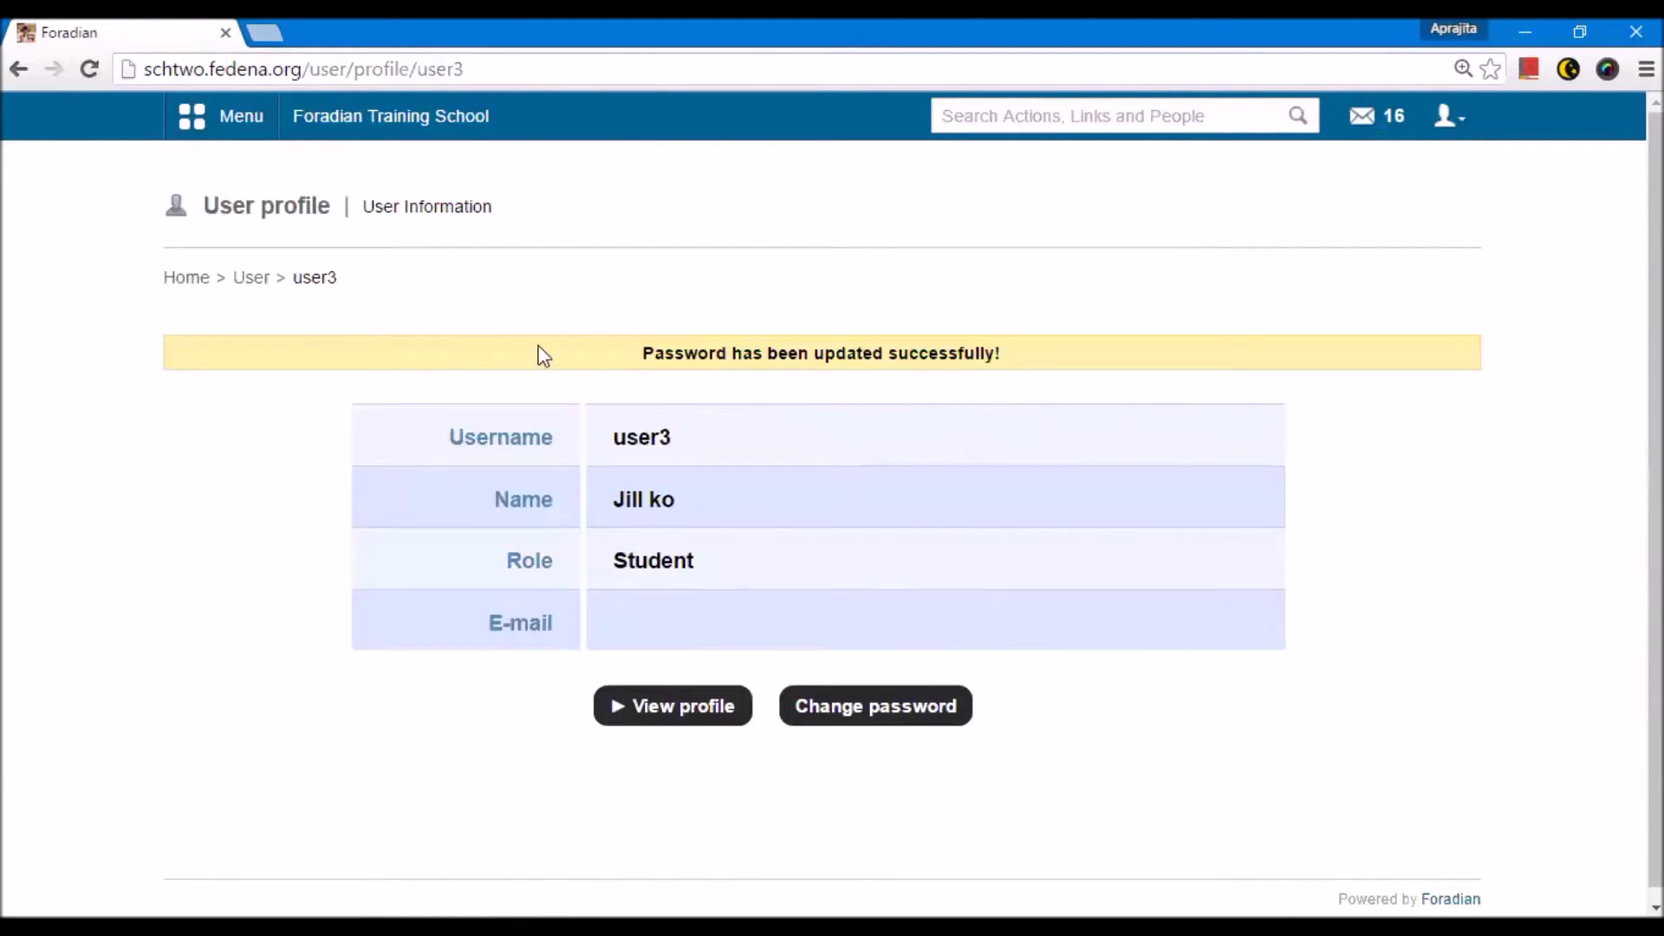
{"action": "left_click", "coordinate": [250, 279]}
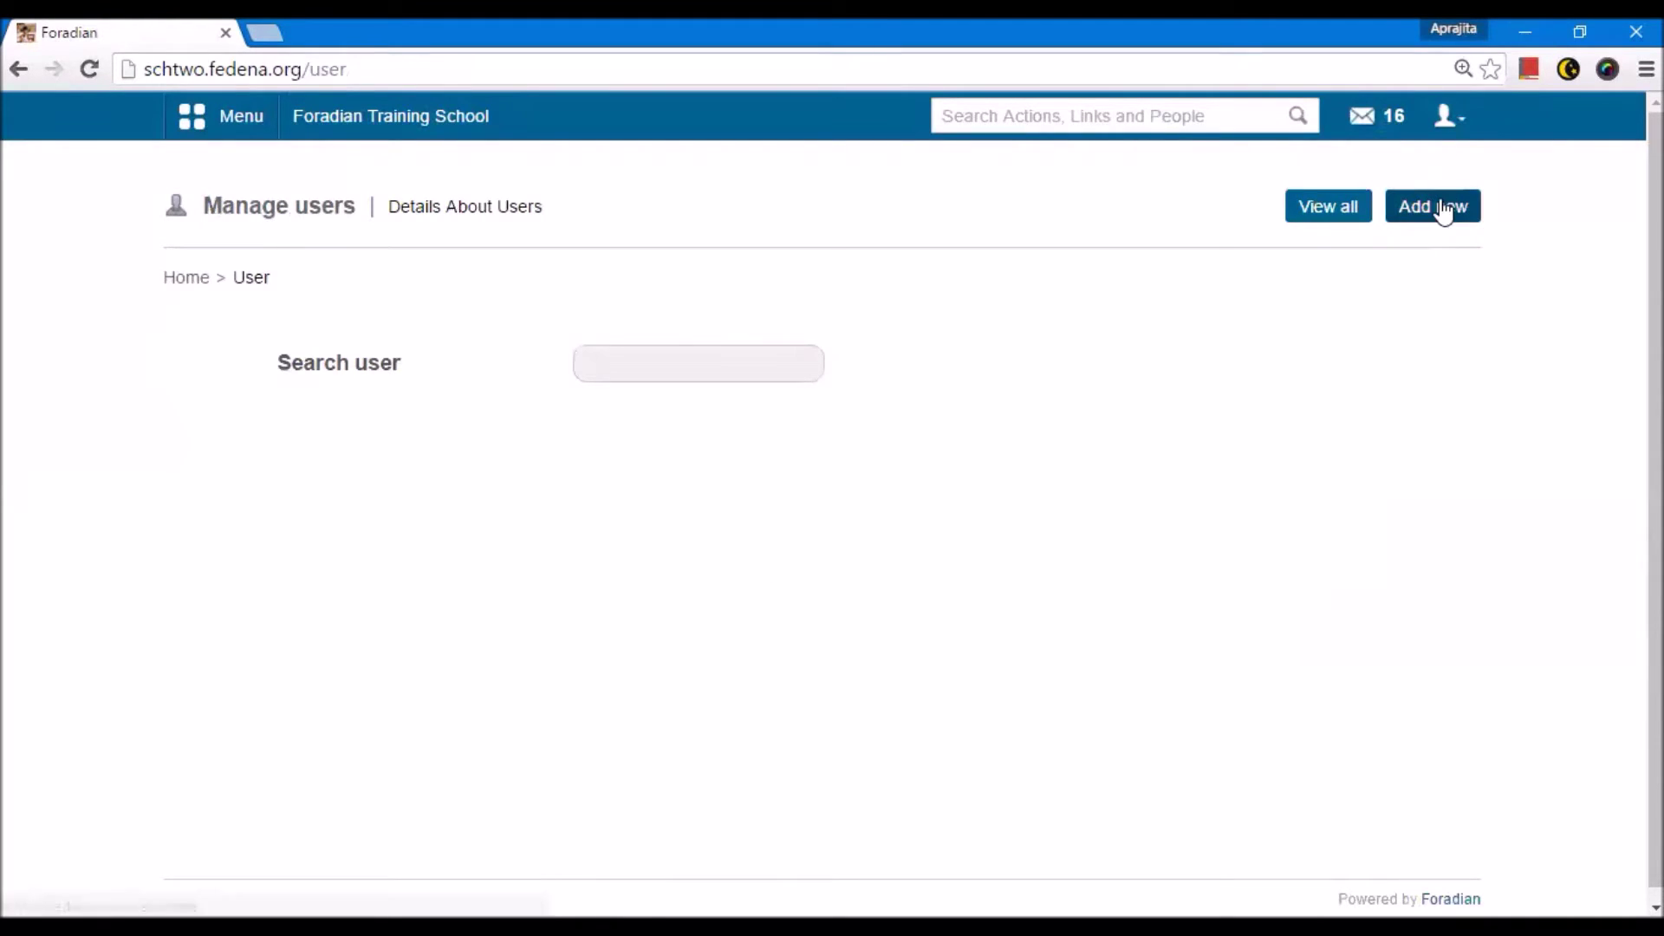
Step: Create a new Admin user with a username, first name and password, declining Chrome's save prompt
{"action": "left_click", "coordinate": [1422, 212]}
{"action": "left_click", "coordinate": [732, 414]}
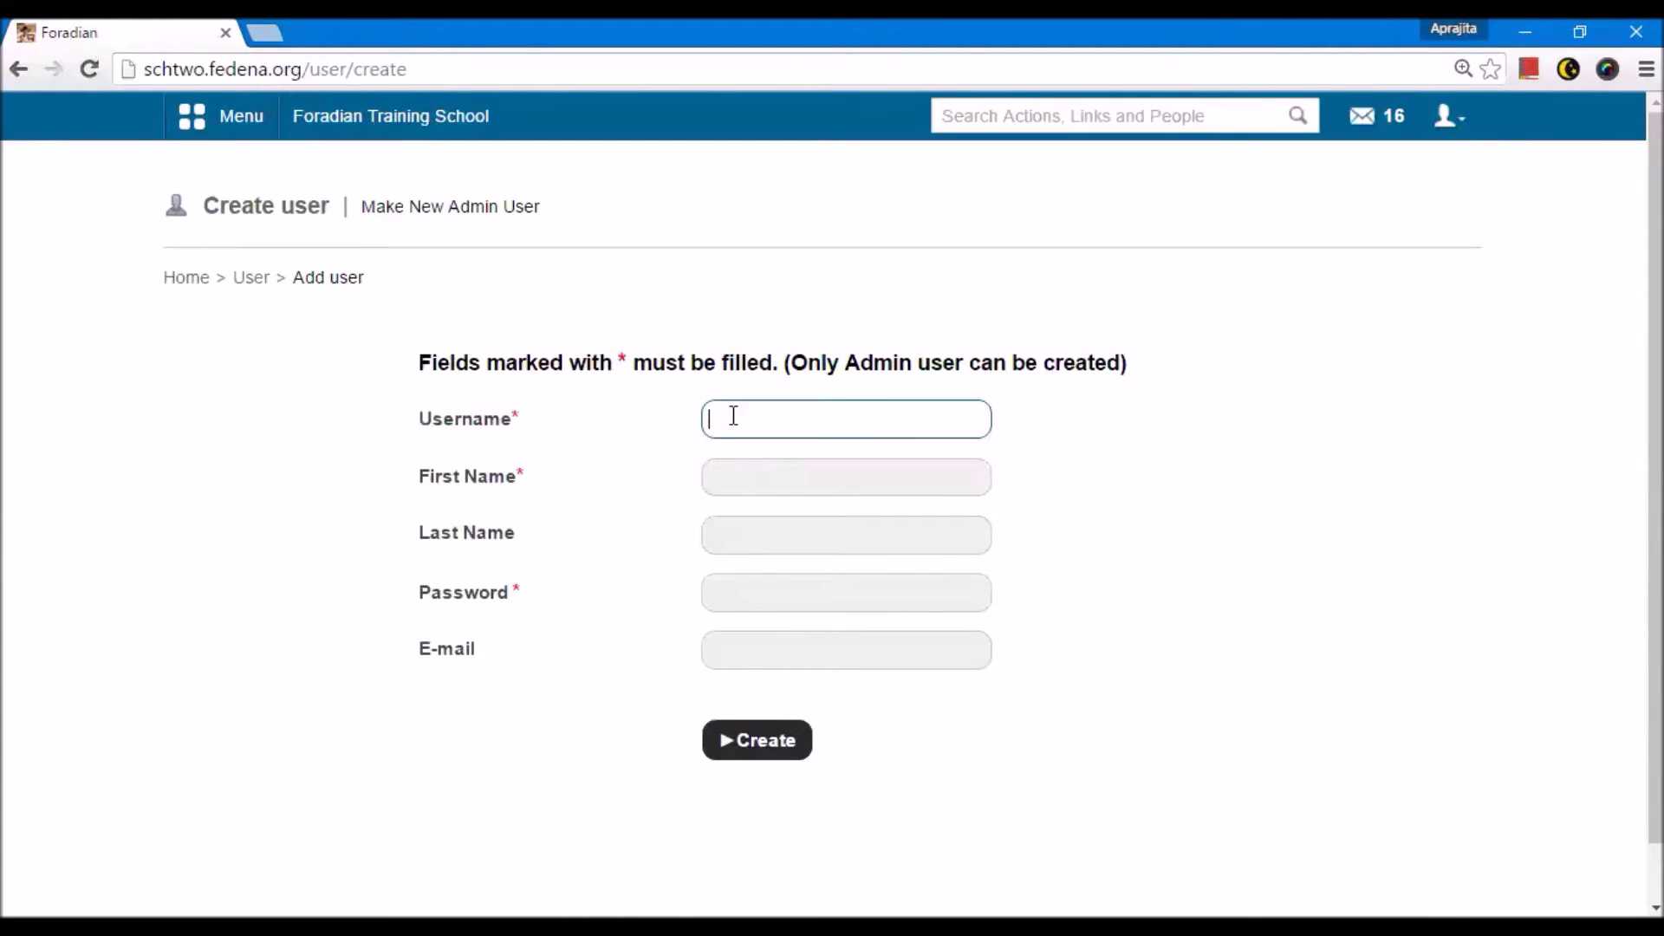
{"action": "type", "text": "admin01"}
{"action": "key", "text": "Tab"}
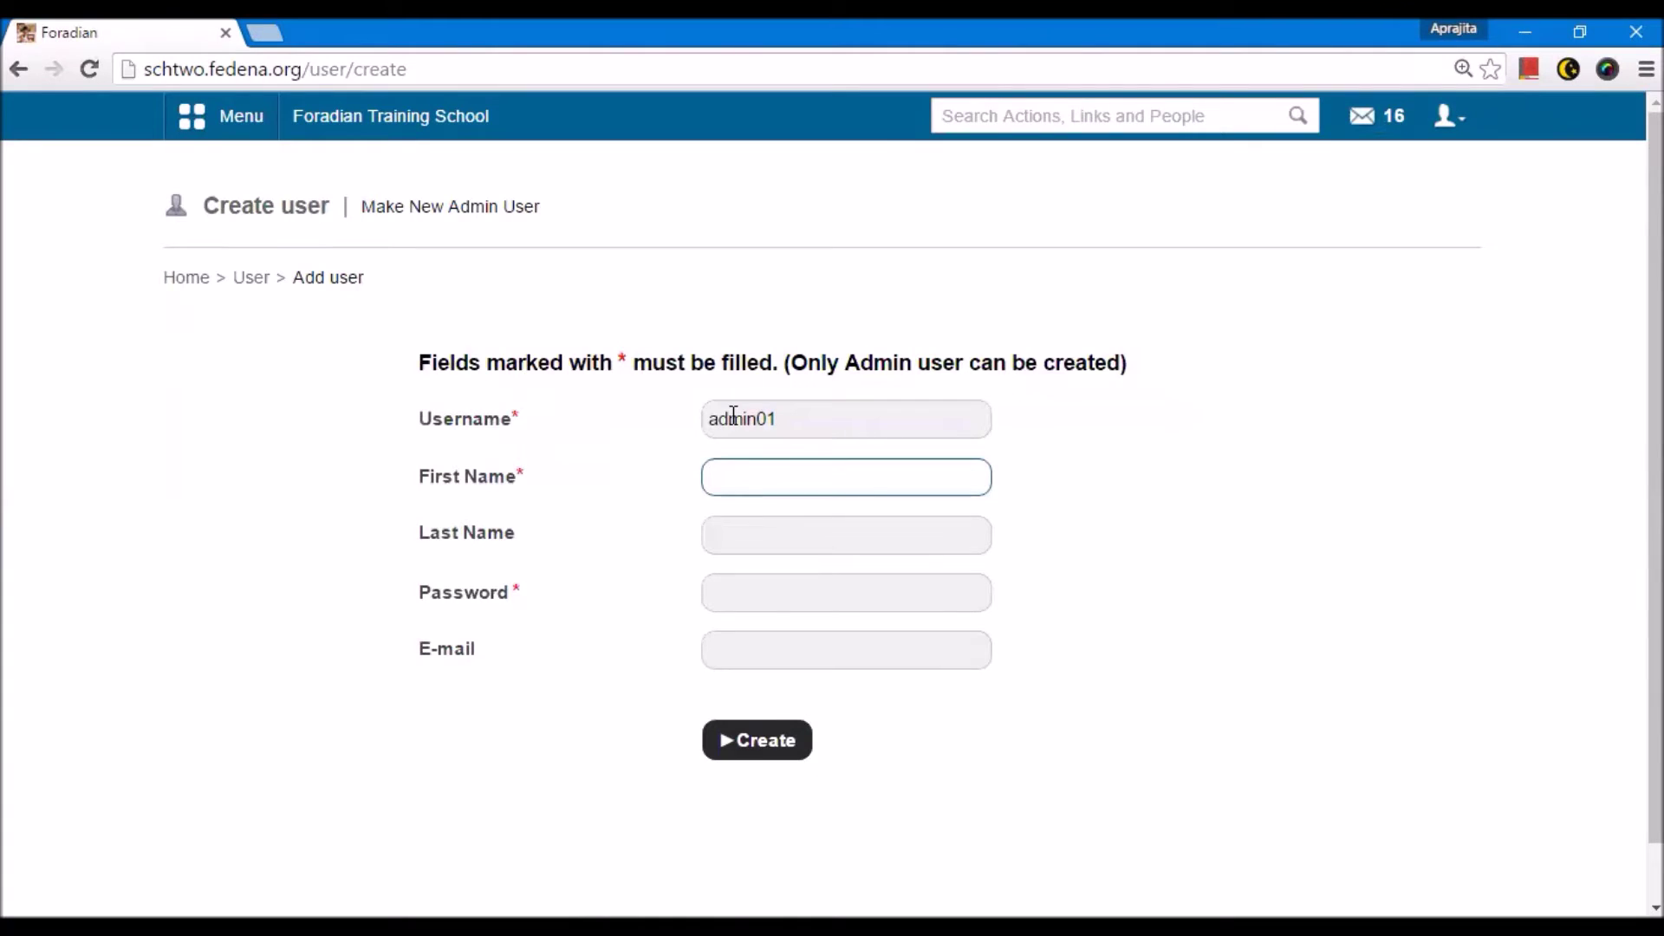
{"action": "type", "text": "Deol"}
{"action": "left_click", "coordinate": [729, 604]}
{"action": "type", "text": "•••••••••••"}
{"action": "key", "text": "Tab"}
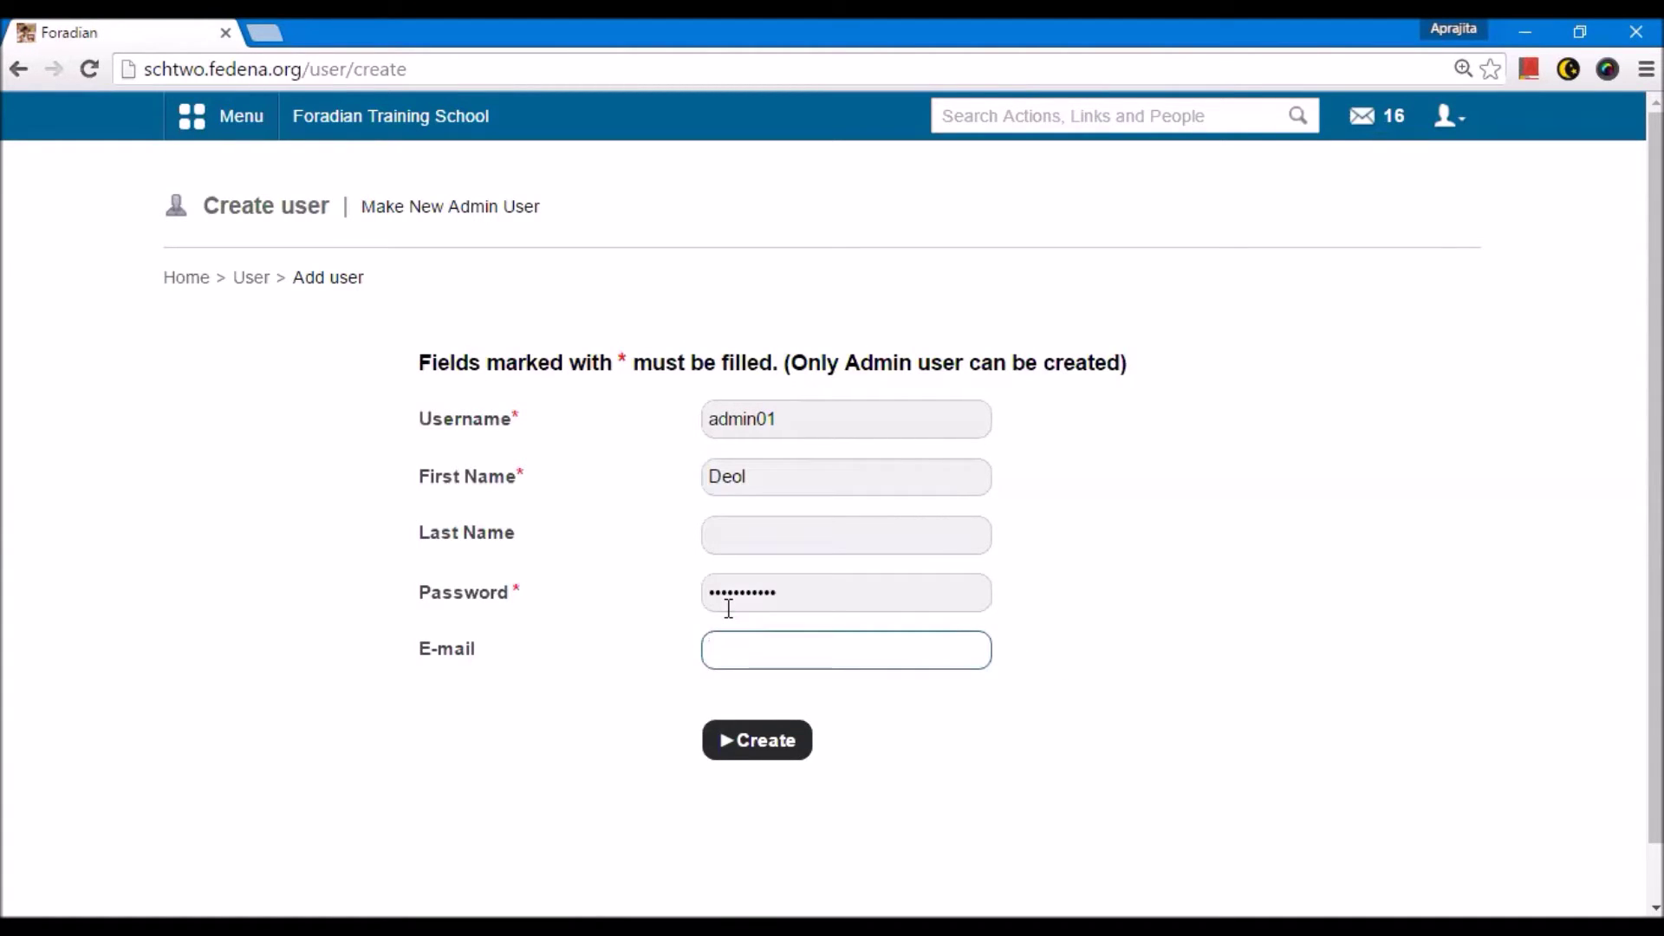
{"action": "left_click", "coordinate": [716, 731]}
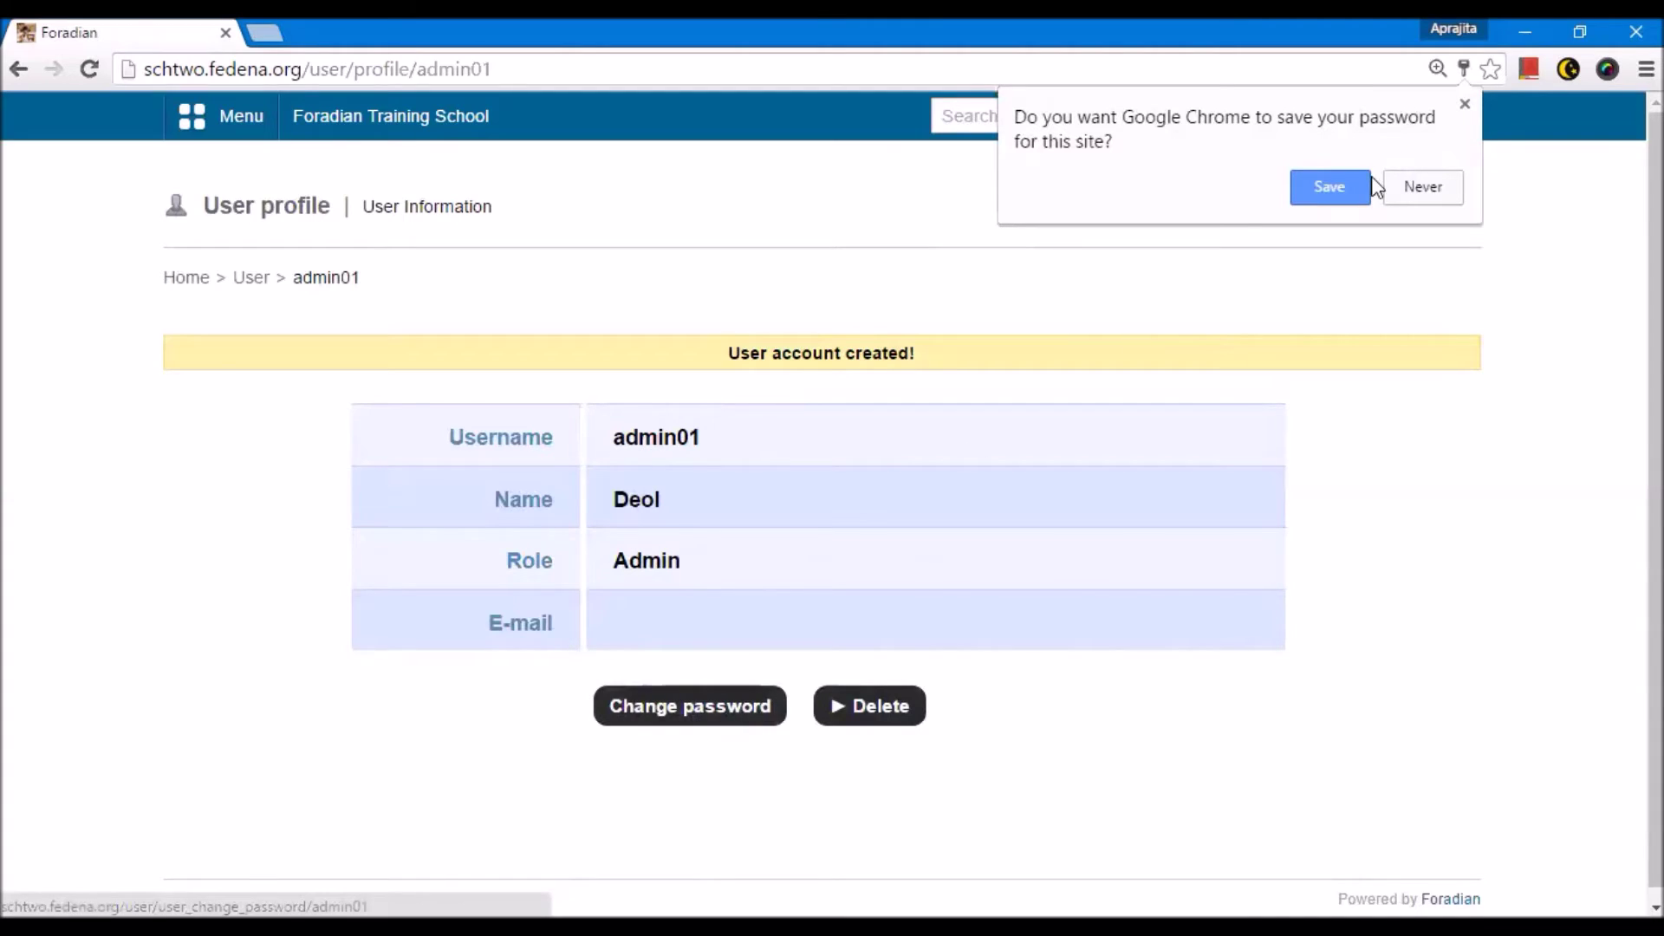
{"action": "left_click", "coordinate": [1423, 189]}
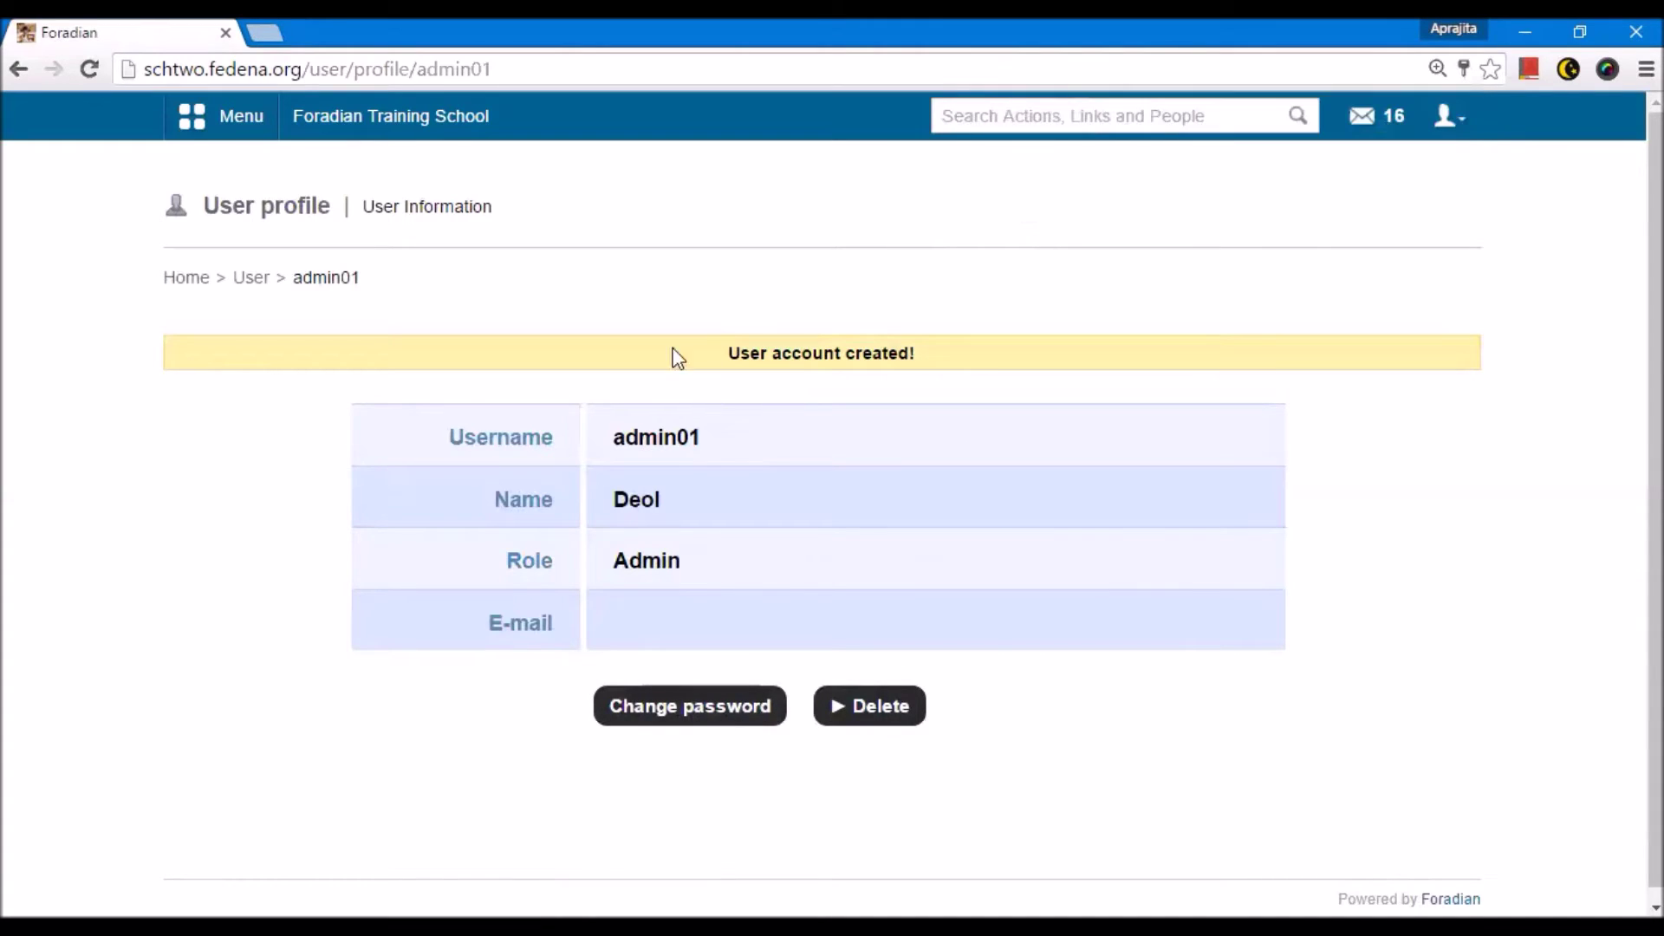
{"action": "left_click", "coordinate": [251, 278]}
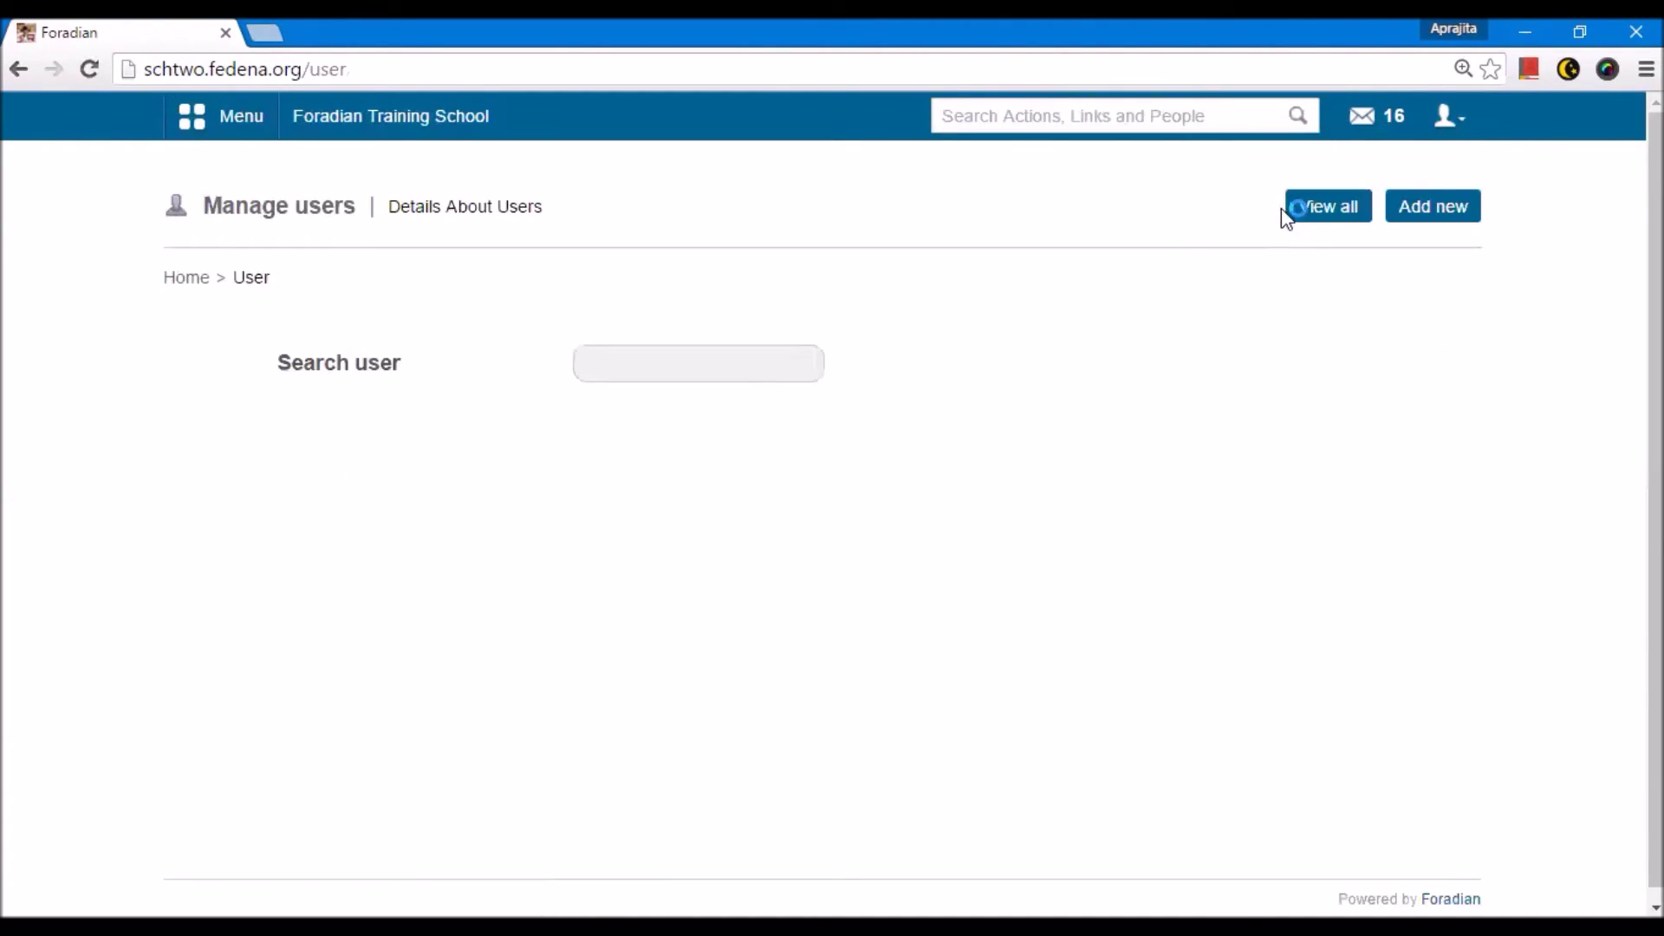
{"action": "left_click", "coordinate": [1281, 215]}
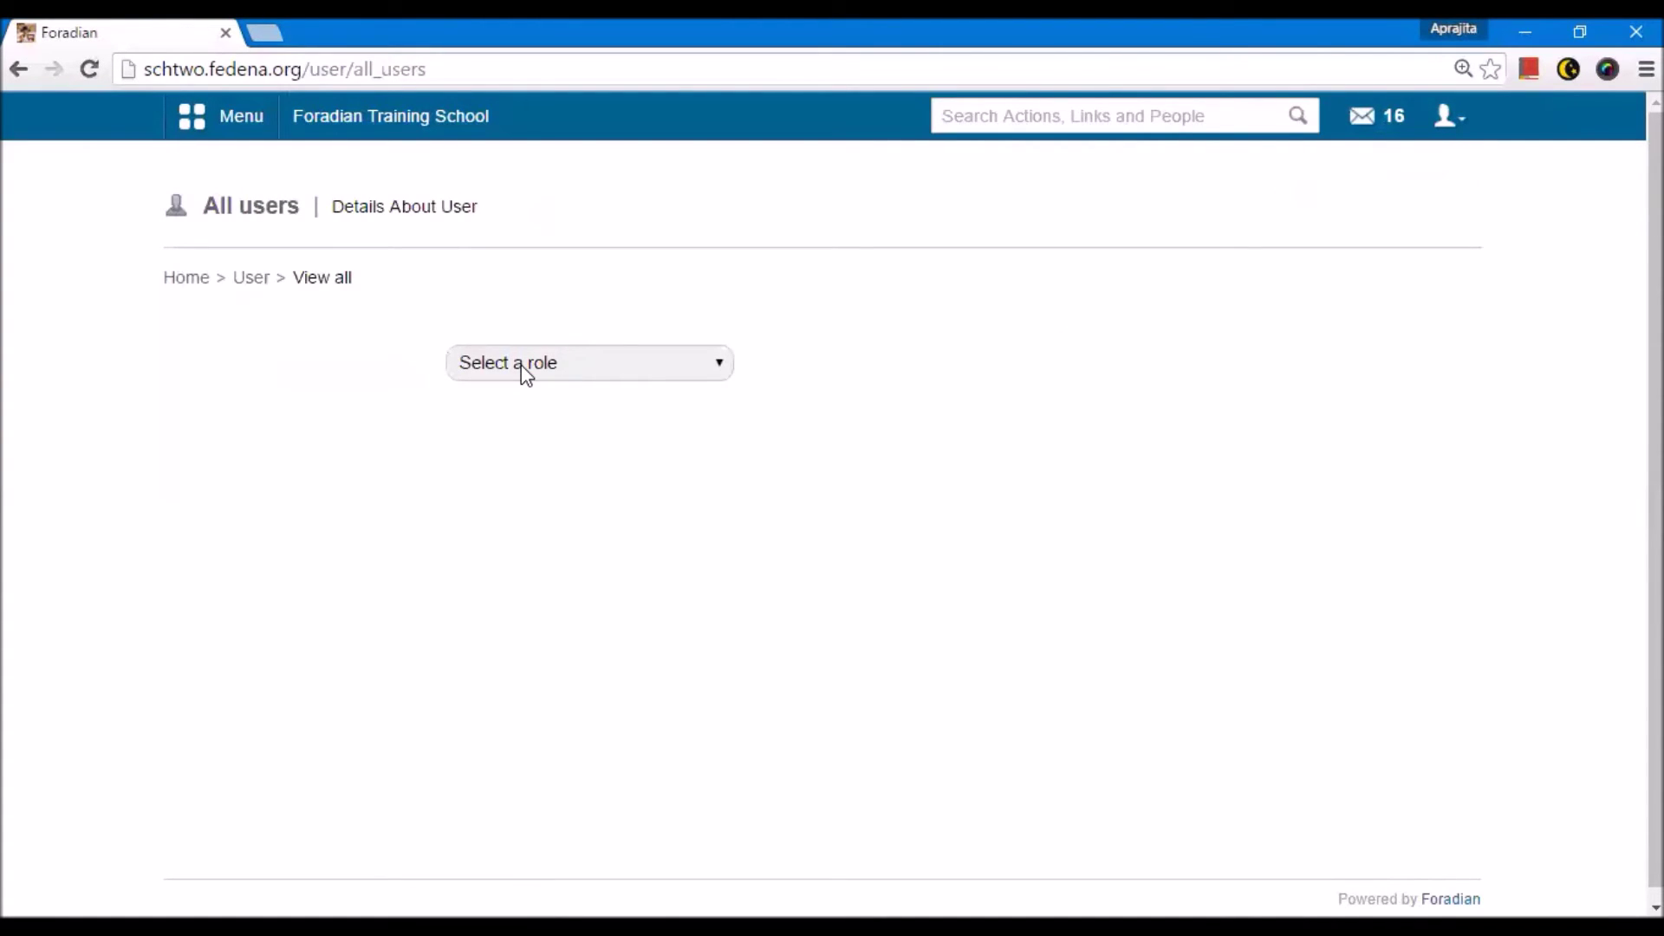
{"action": "left_click", "coordinate": [523, 369]}
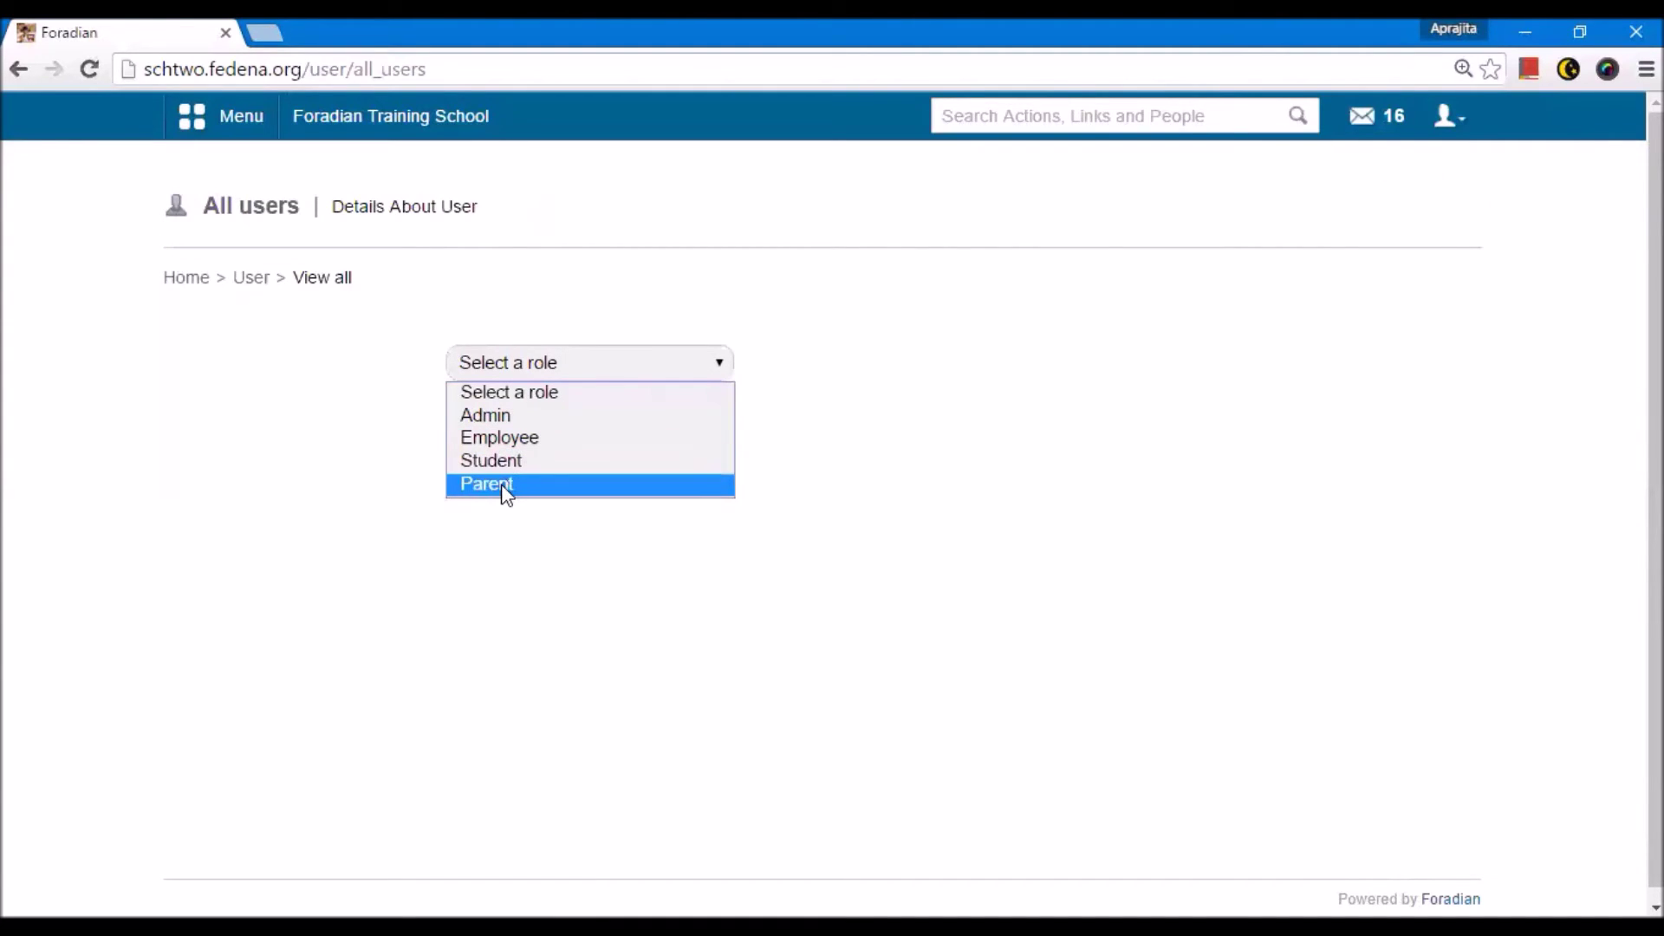
{"action": "left_click", "coordinate": [491, 416]}
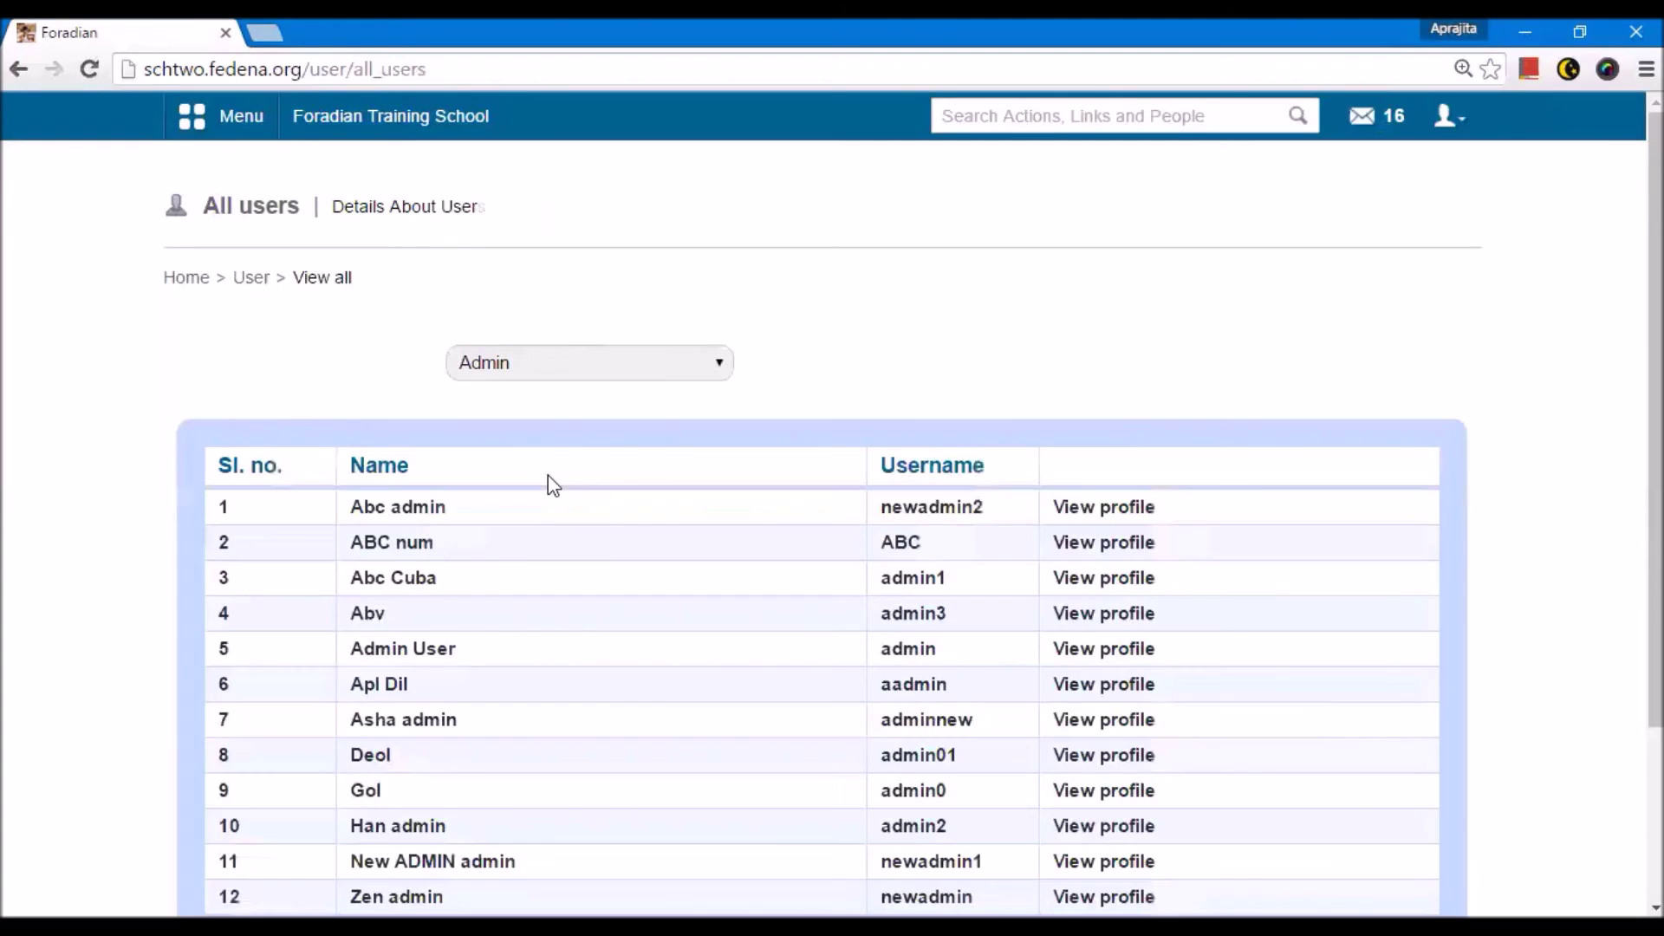
{"action": "scroll", "coordinate": [547, 477], "scroll_direction": "down", "scroll_amount": 2}
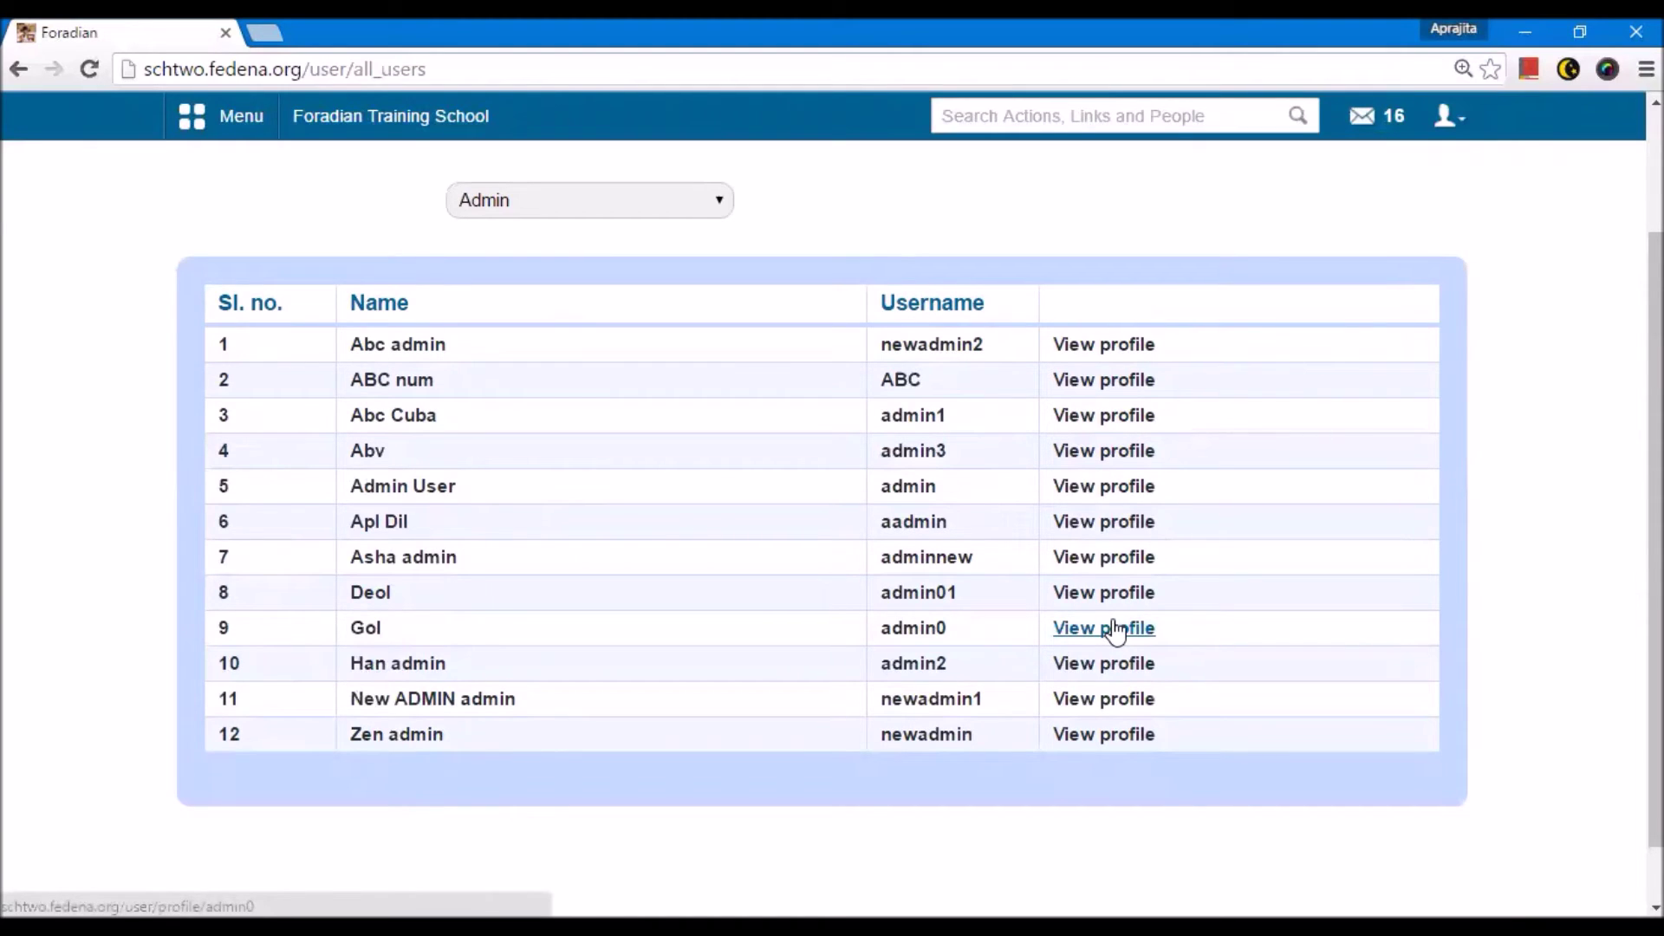
{"action": "left_click", "coordinate": [602, 211]}
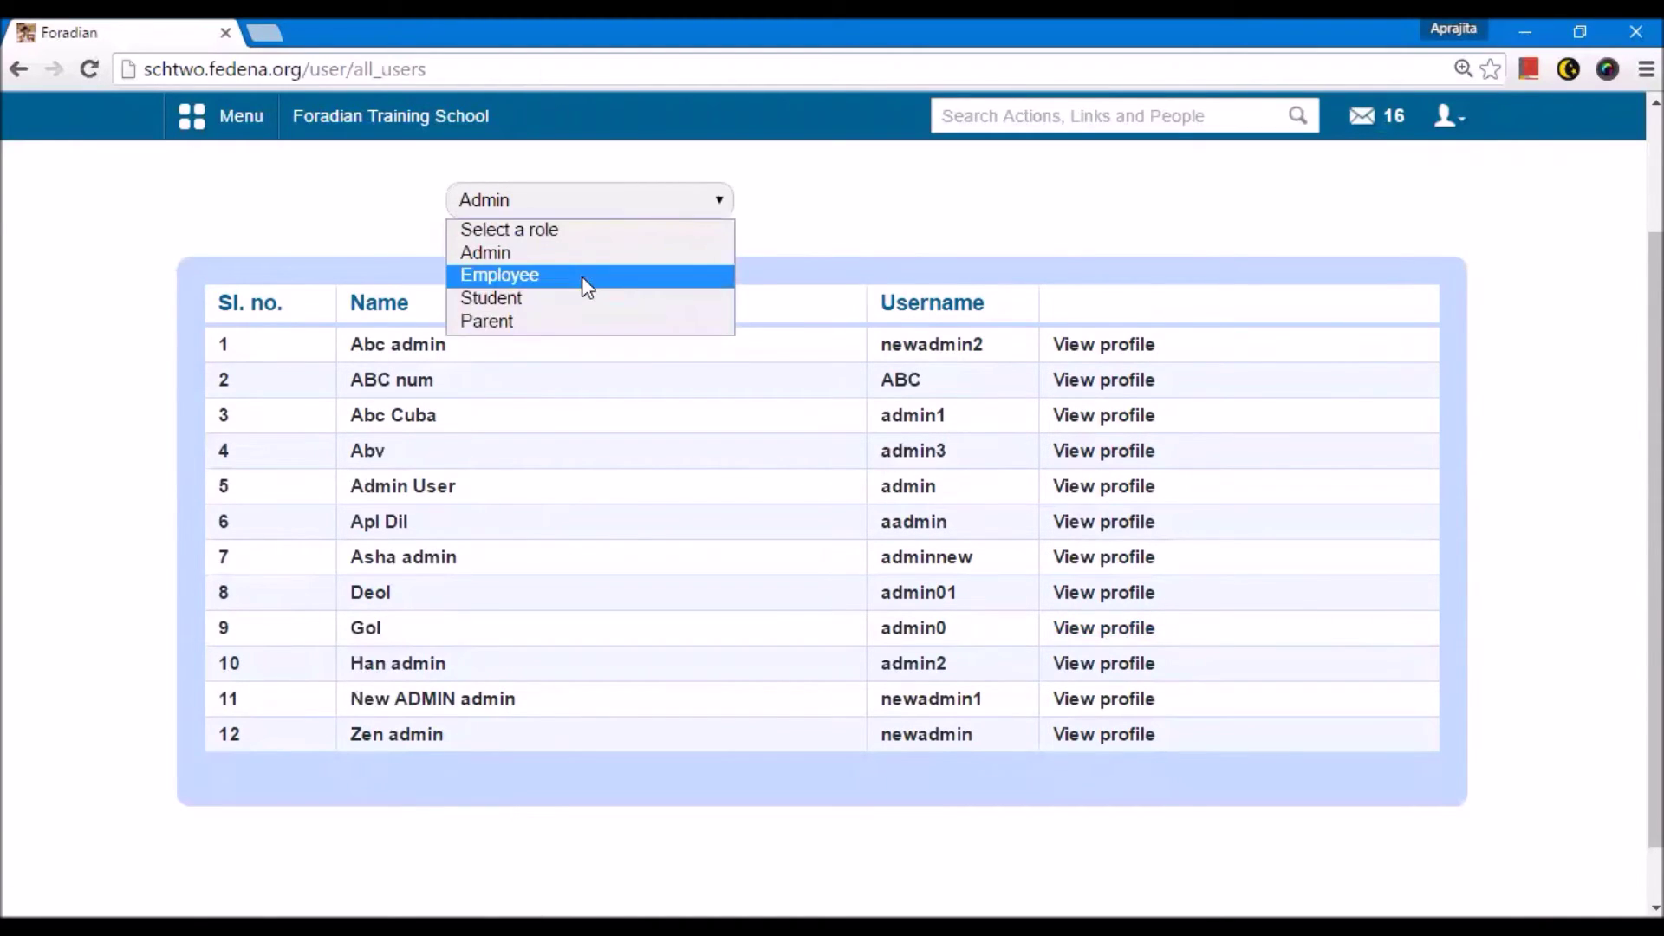
{"action": "left_click", "coordinate": [587, 276]}
{"action": "left_click", "coordinate": [924, 349]}
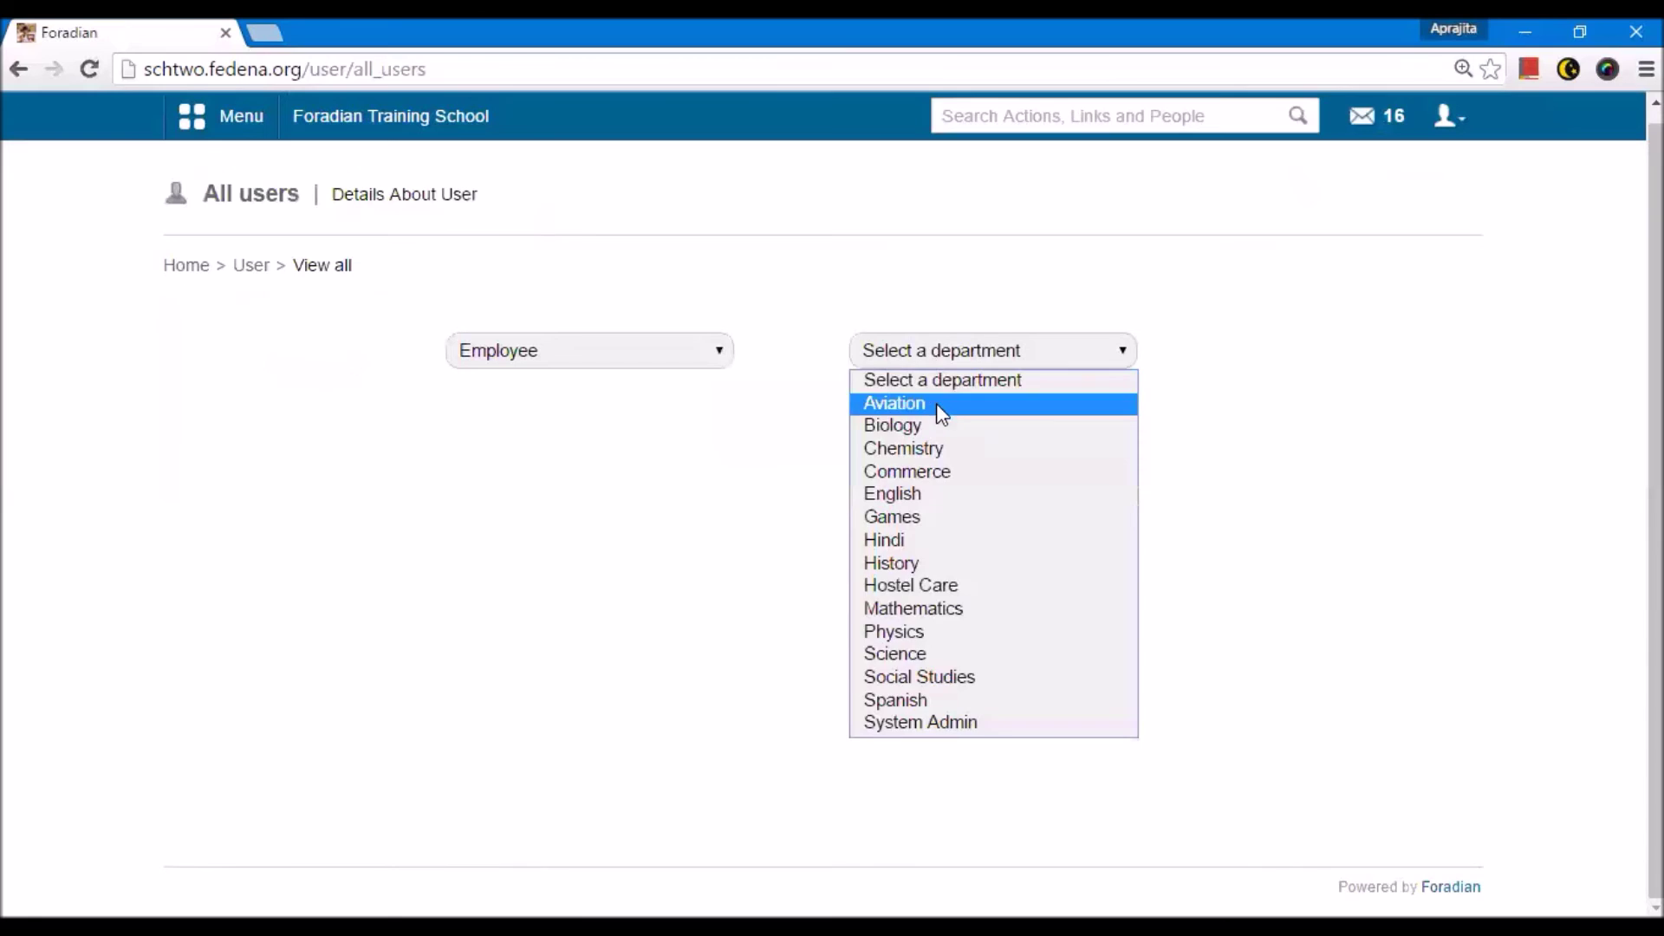
{"action": "left_click", "coordinate": [936, 403]}
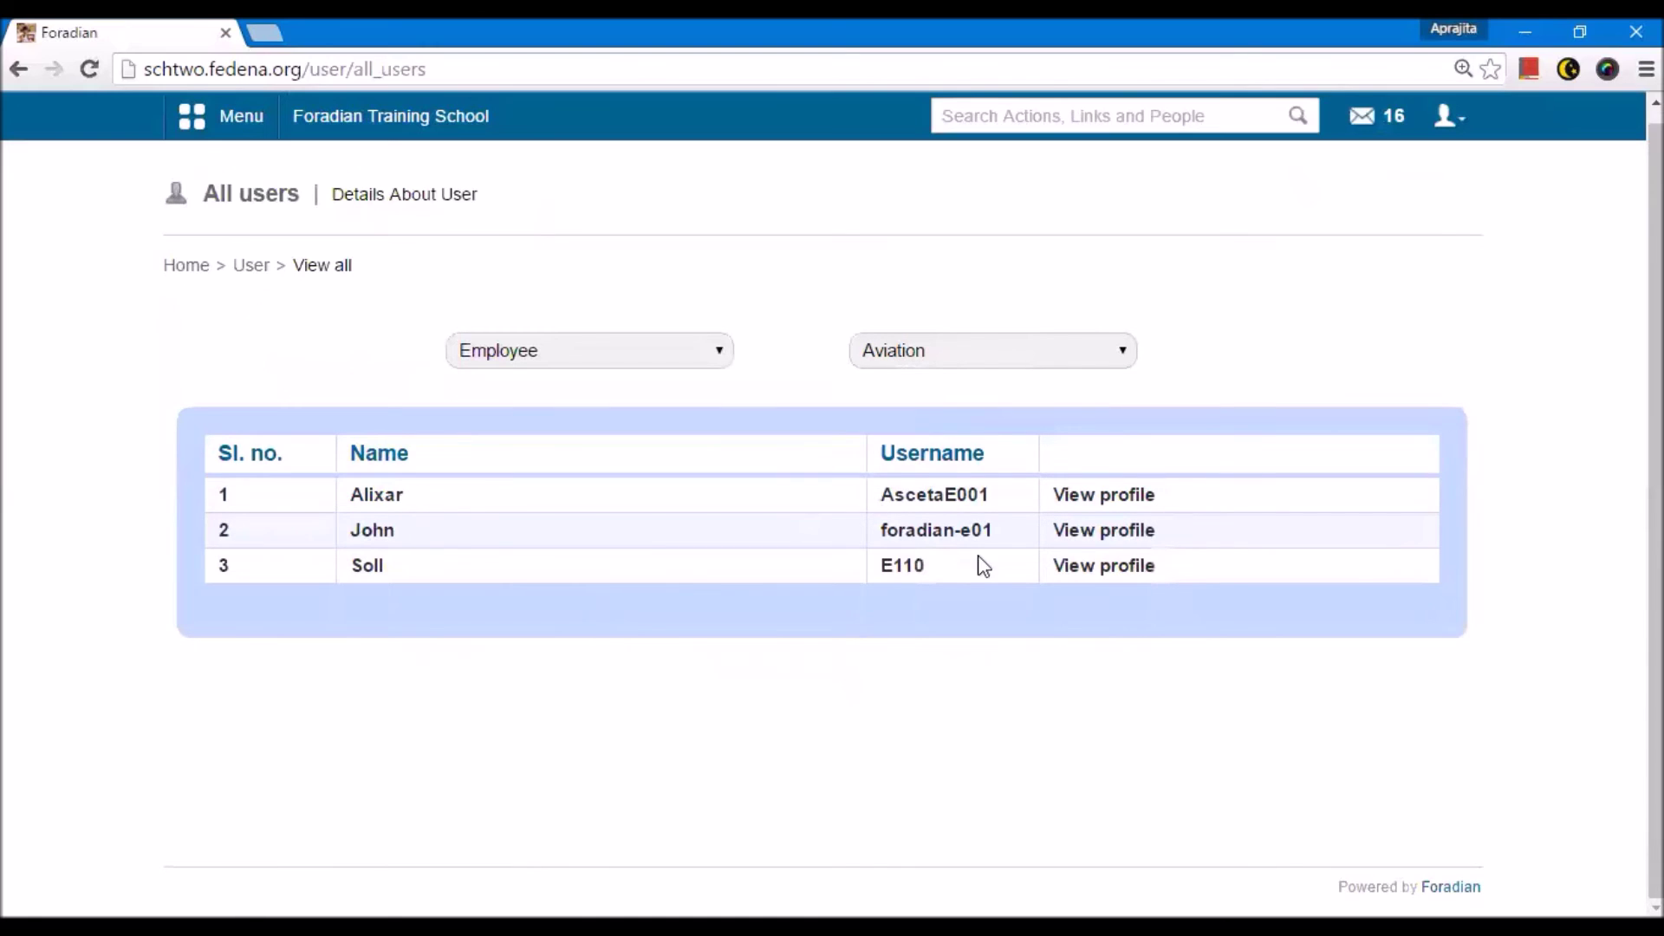
{"action": "key", "text": "alt+Left"}
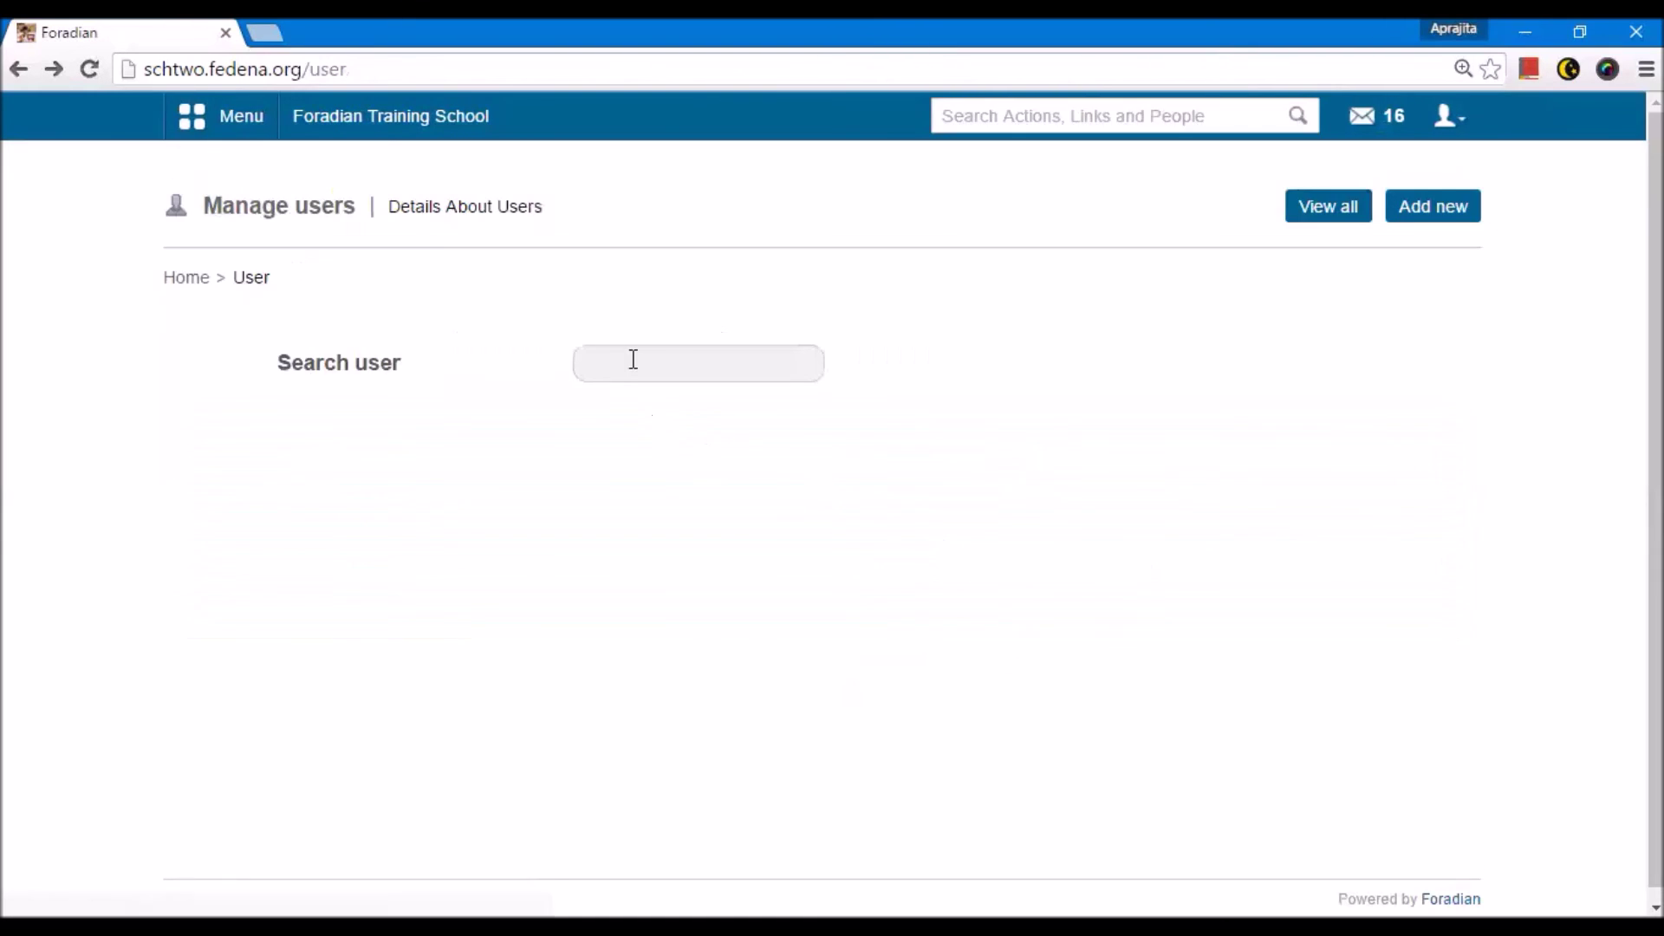
Step: List all Student users in the Accounting Semester 1 - A 2015 batch
{"action": "left_click", "coordinate": [1339, 199]}
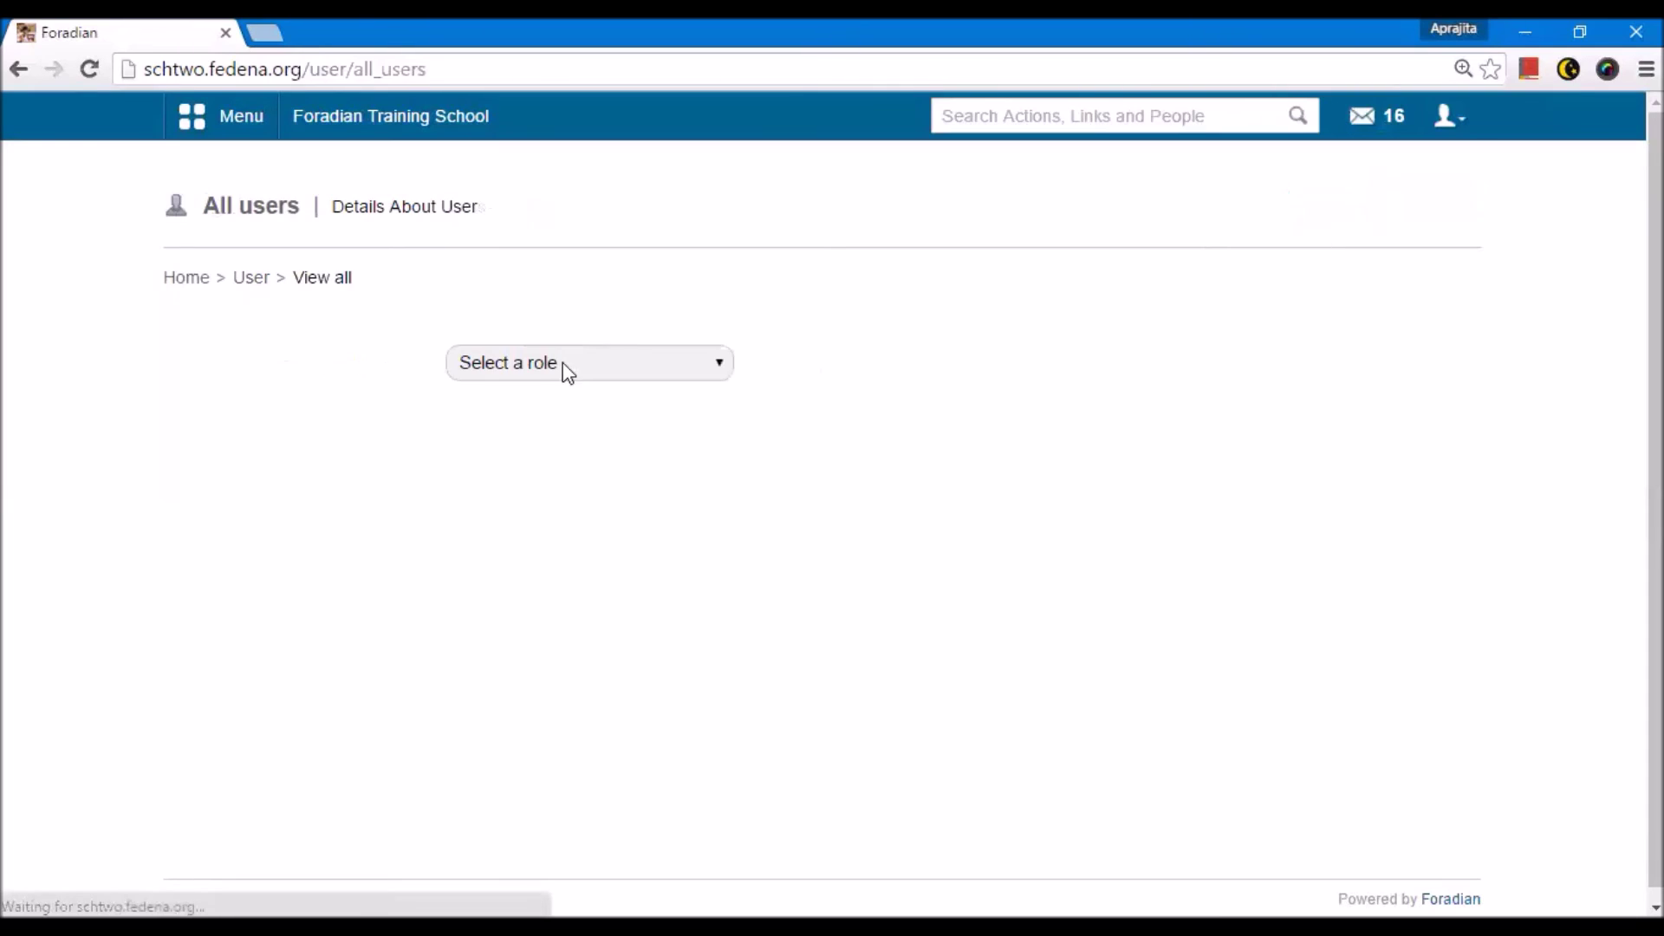
{"action": "left_click", "coordinate": [563, 363]}
{"action": "left_click", "coordinate": [542, 461]}
{"action": "left_click", "coordinate": [948, 361]}
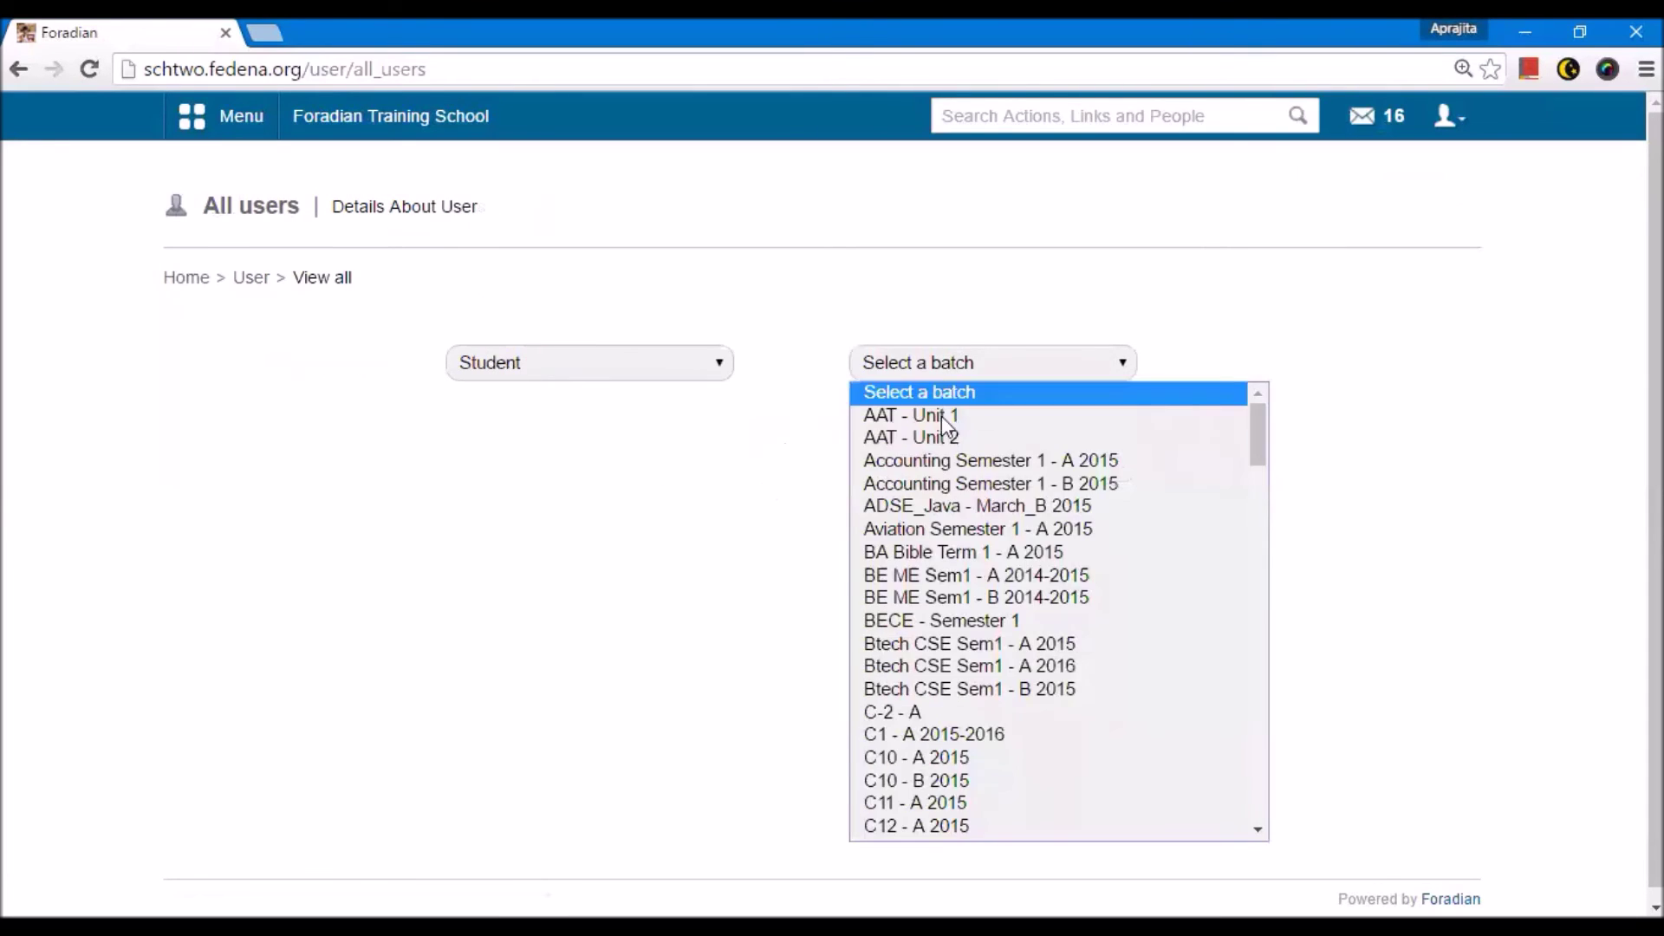
{"action": "left_click", "coordinate": [946, 435]}
{"action": "key", "text": "Down"}
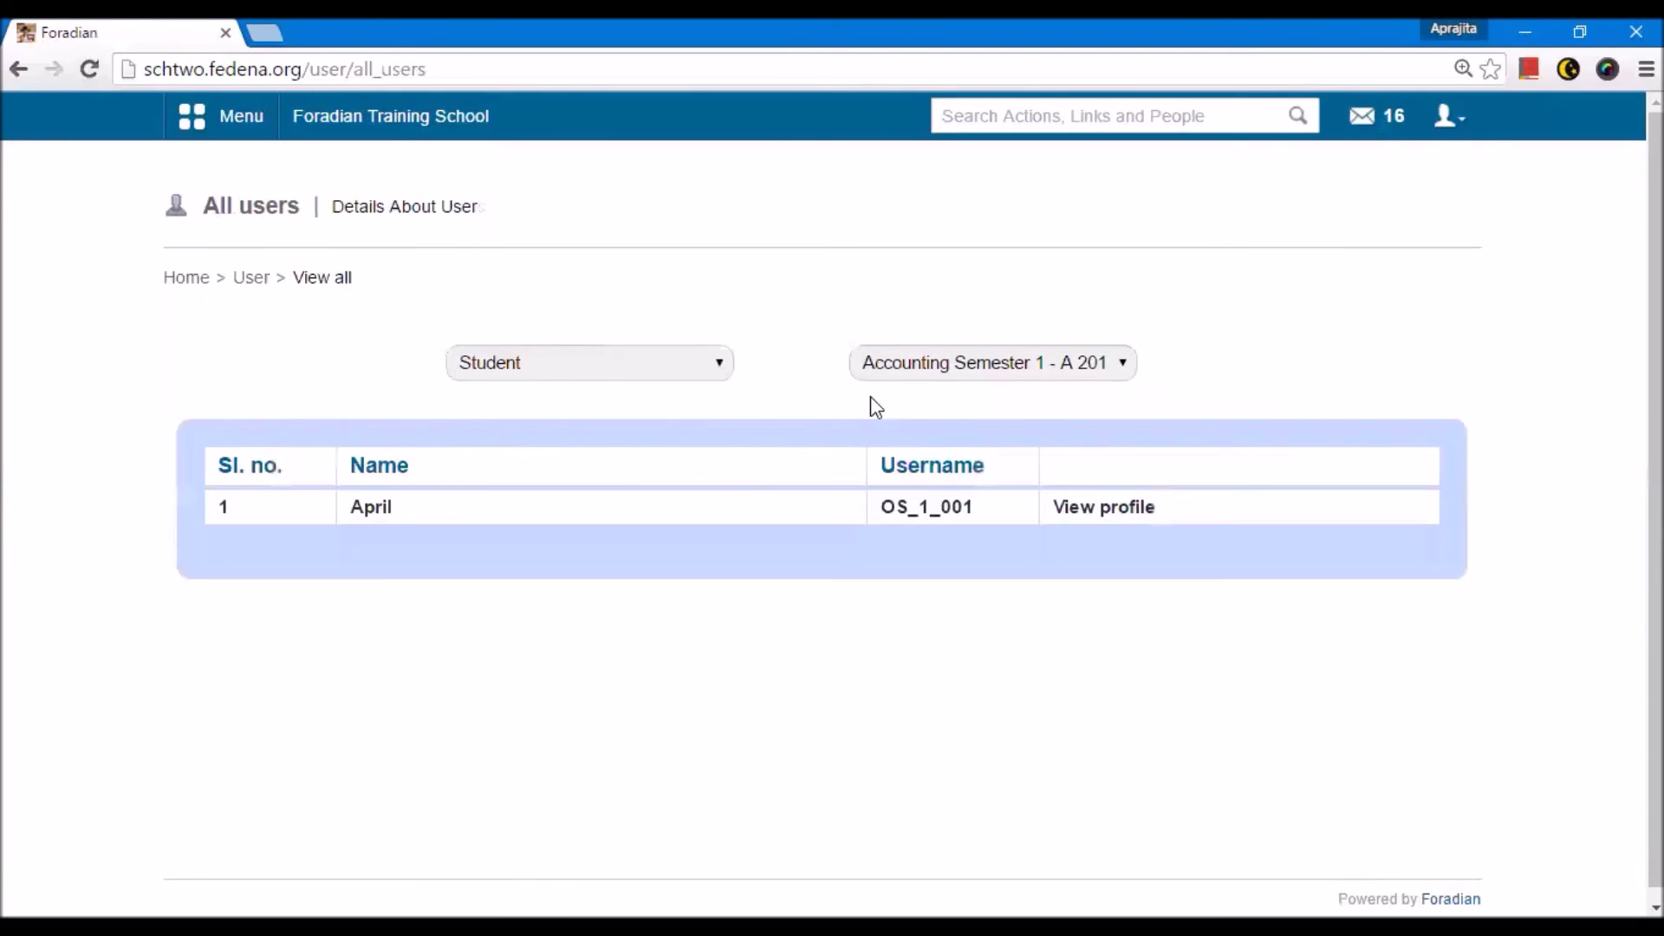
Step: List the parents of batch C1 - A 2015-2016, then return to the school home page
{"action": "left_click", "coordinate": [608, 362]}
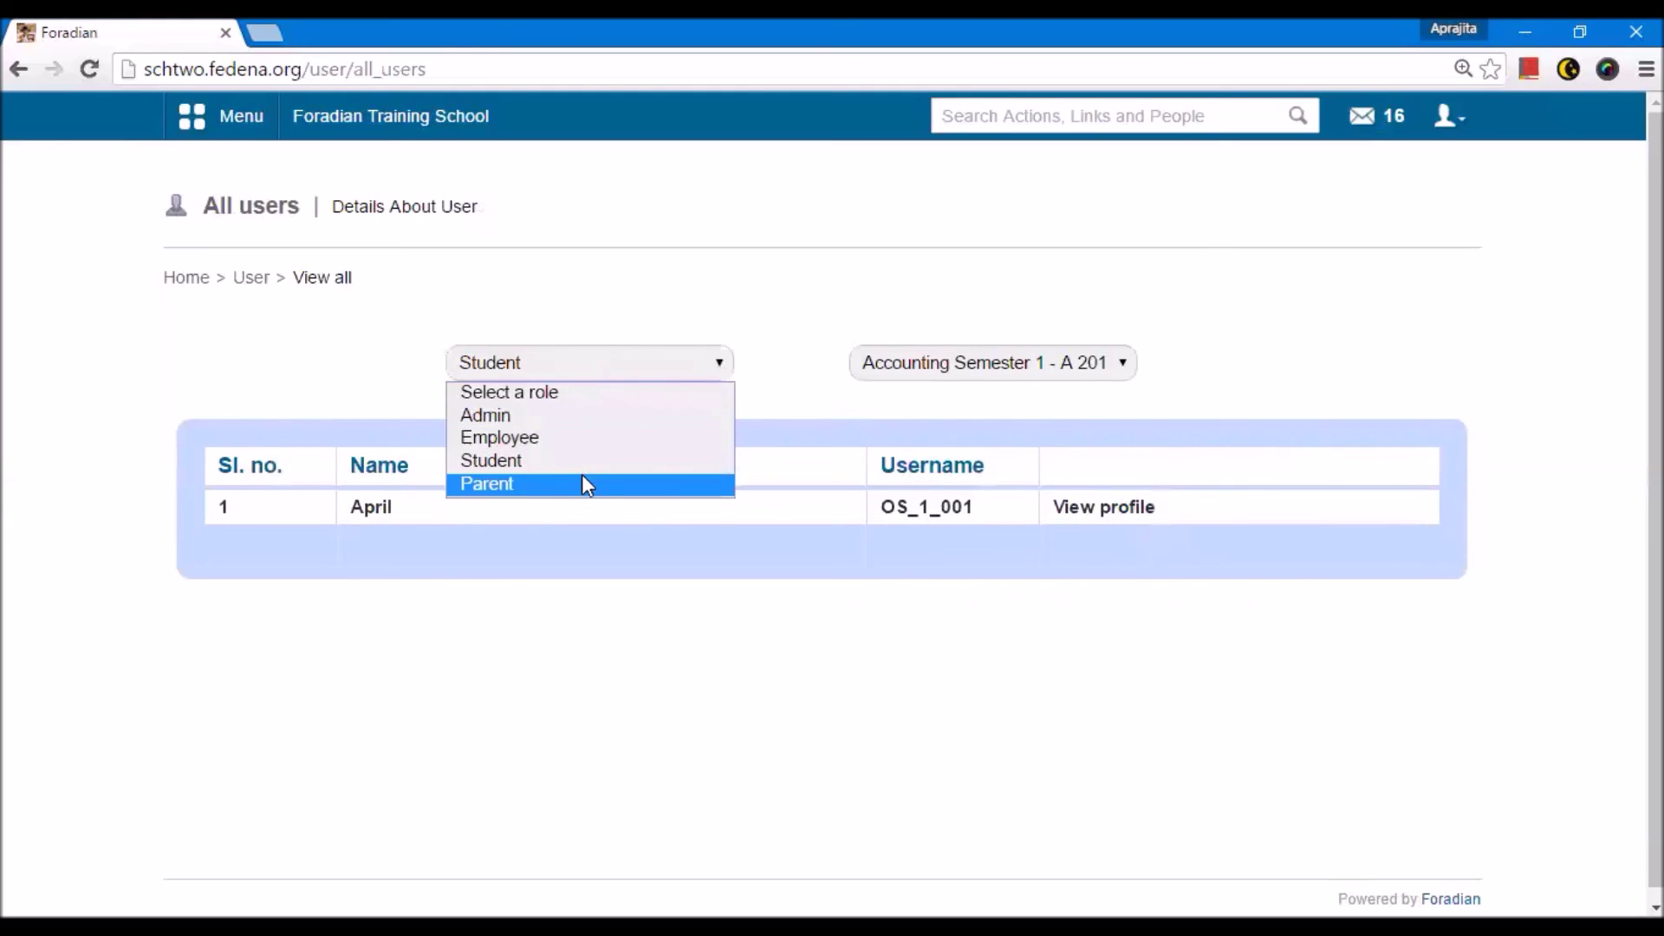
{"action": "left_click", "coordinate": [581, 479]}
{"action": "left_click", "coordinate": [897, 368]}
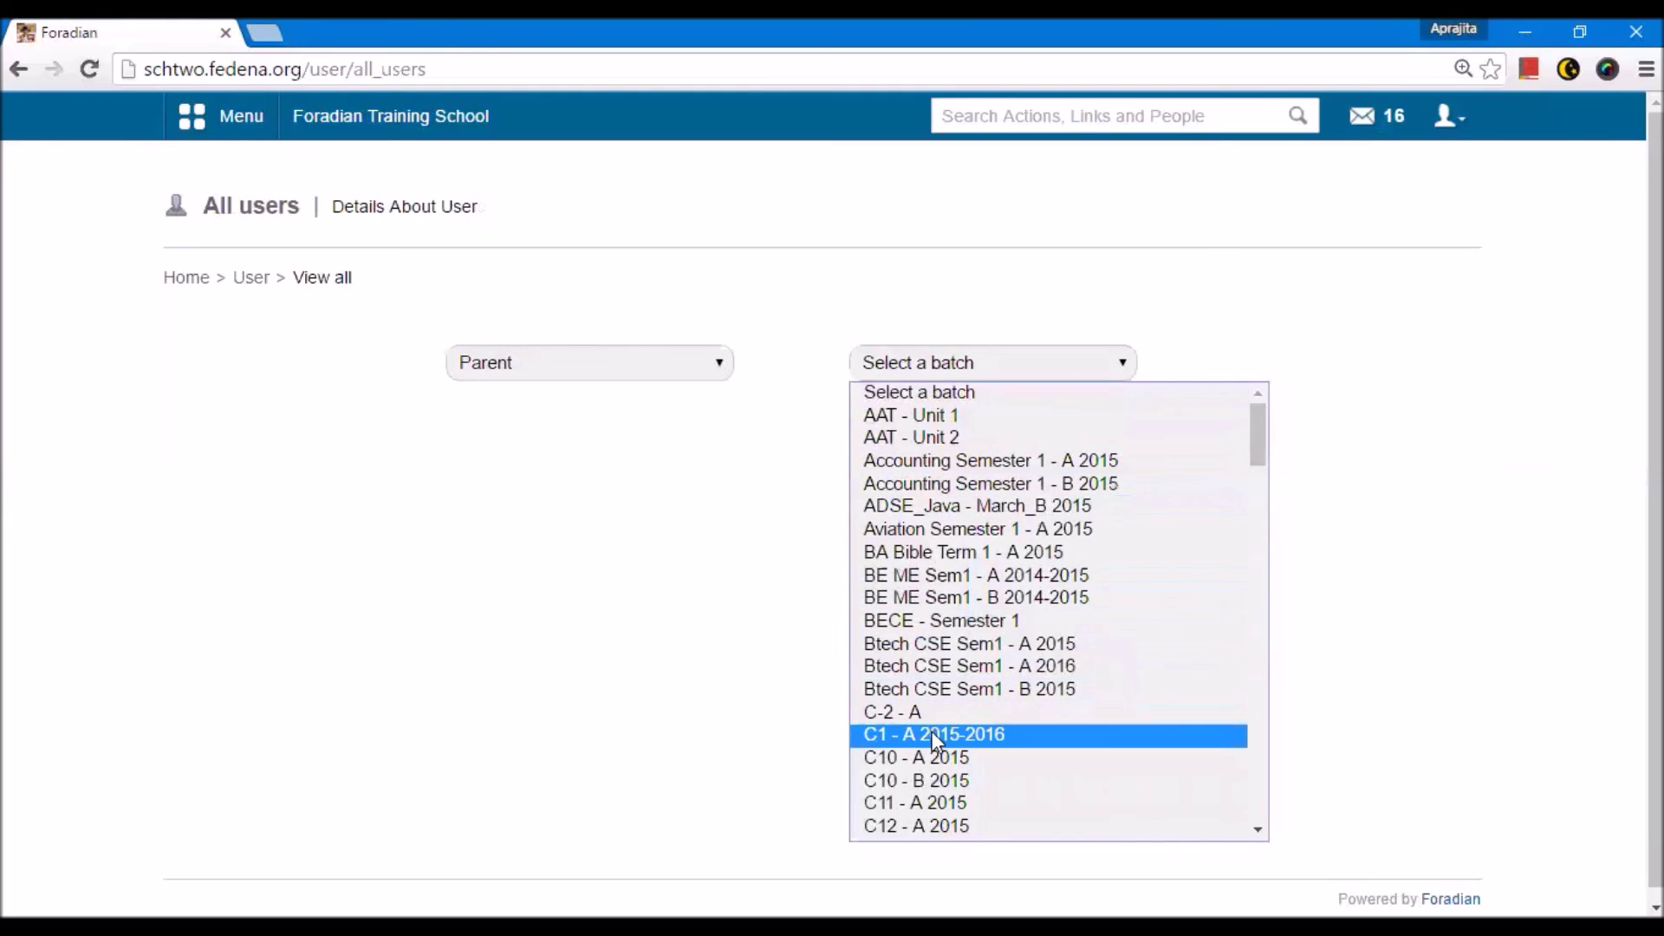
{"action": "left_click", "coordinate": [933, 734]}
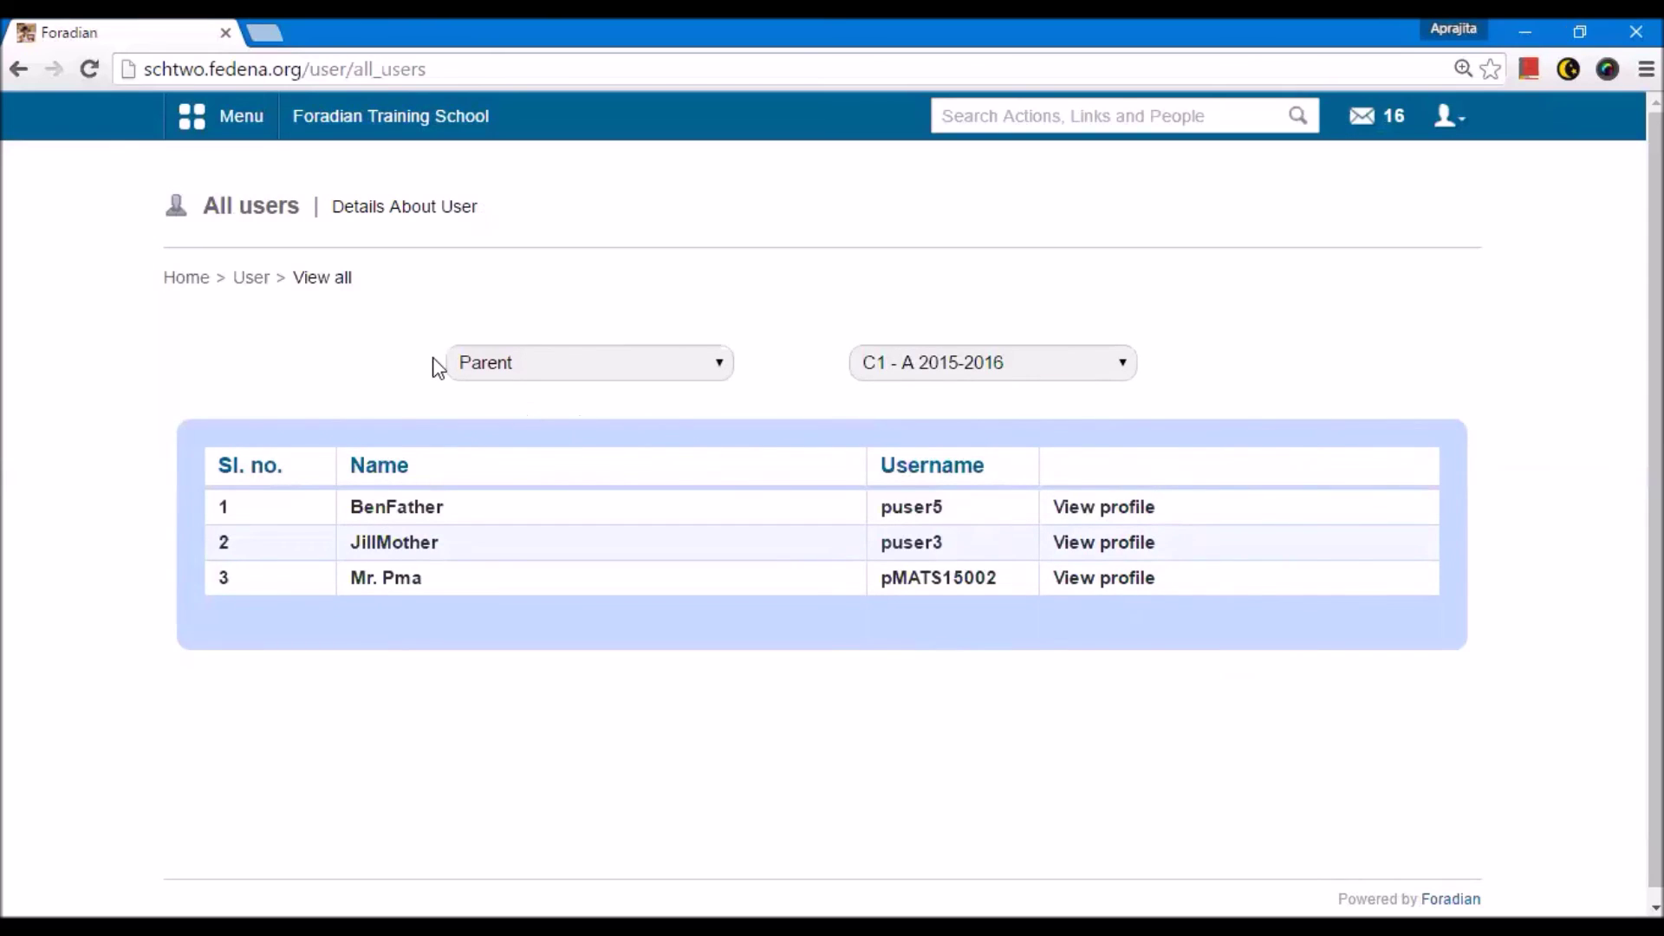
{"action": "left_click", "coordinate": [251, 279]}
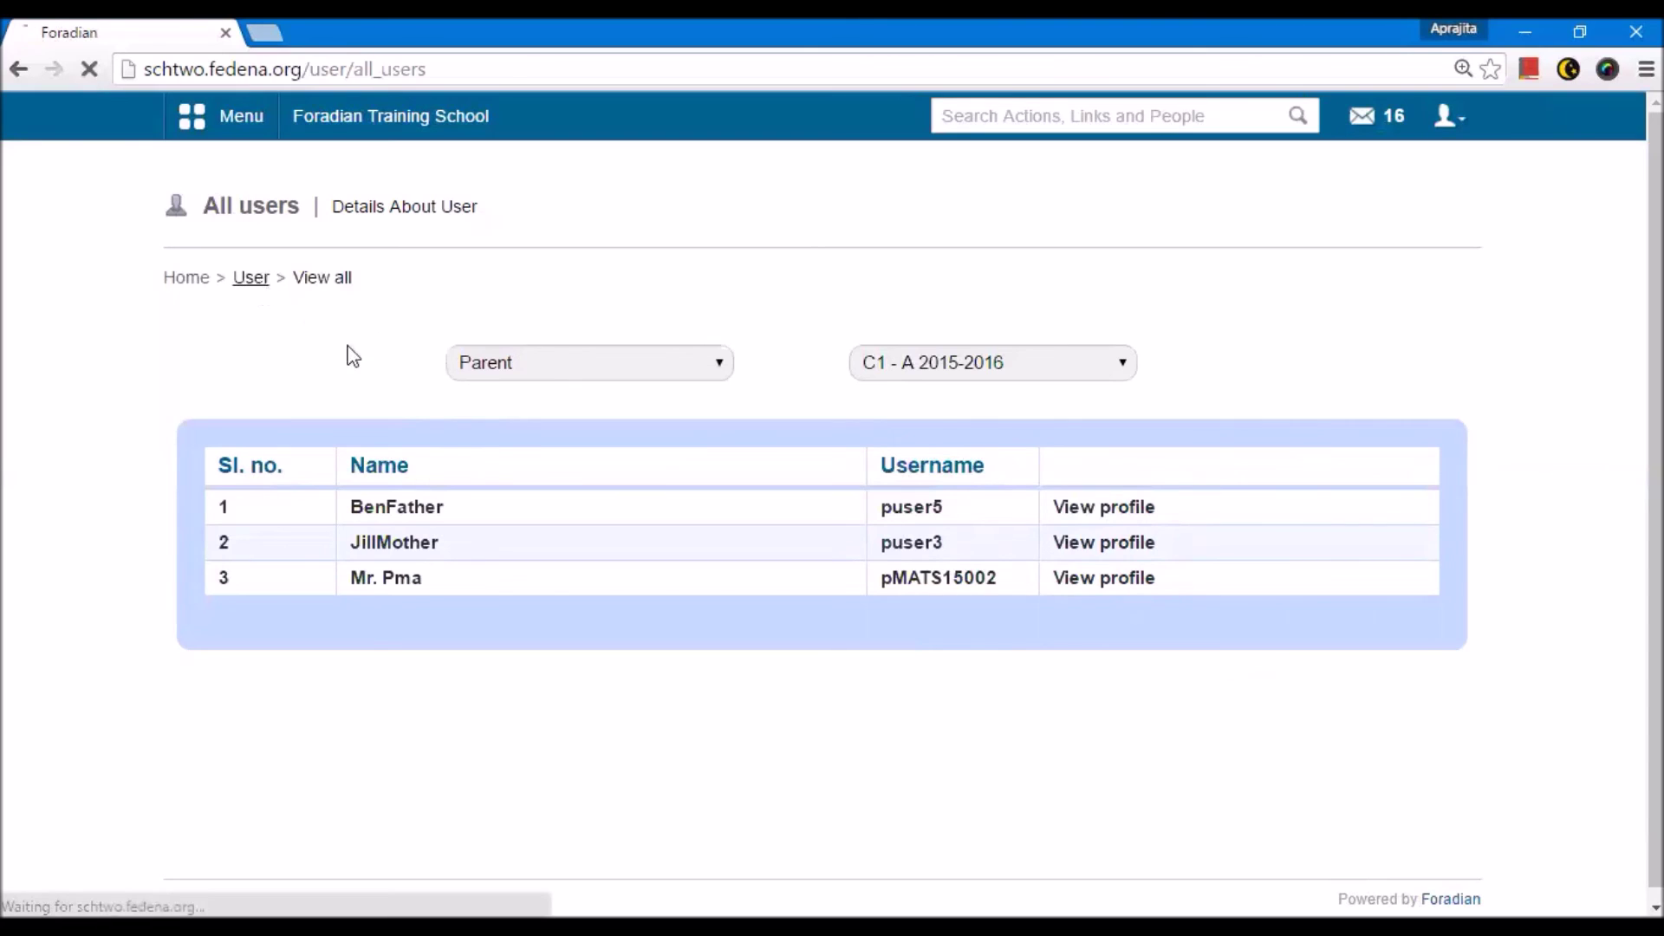
{"action": "left_click", "coordinate": [361, 124]}
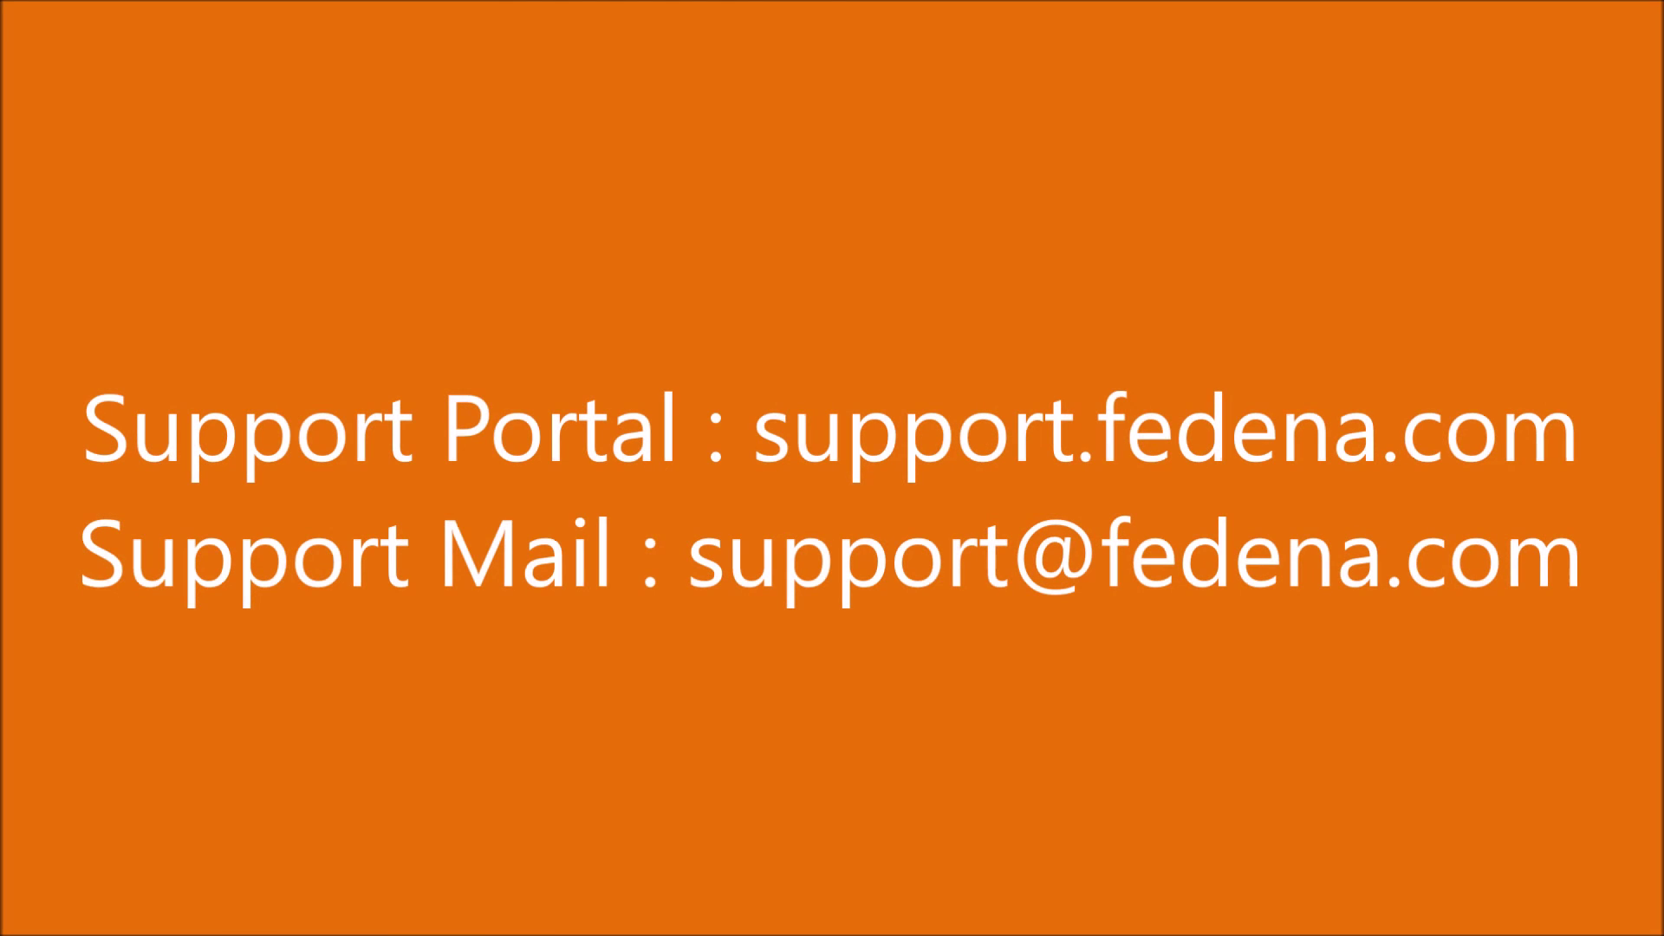